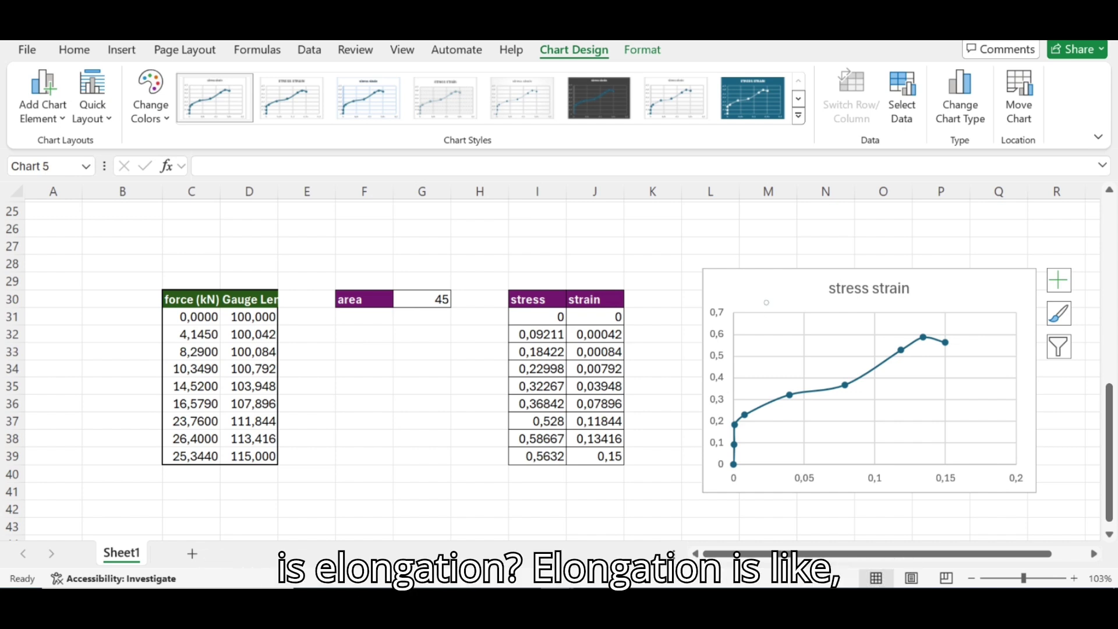
{"action": "mouse_move", "coordinate": [773, 225]}
{"action": "left_mouse_down"}
{"action": "mouse_move", "coordinate": [885, 239]}
{"action": "mouse_move", "coordinate": [773, 225]}
{"action": "mouse_move", "coordinate": [854, 262]}
{"action": "mouse_move", "coordinate": [797, 270]}
{"action": "mouse_move", "coordinate": [793, 253]}
{"action": "left_mouse_up"}
{"action": "left_click_drag", "start_coordinate": [904, 230], "coordinate": [926, 233]}
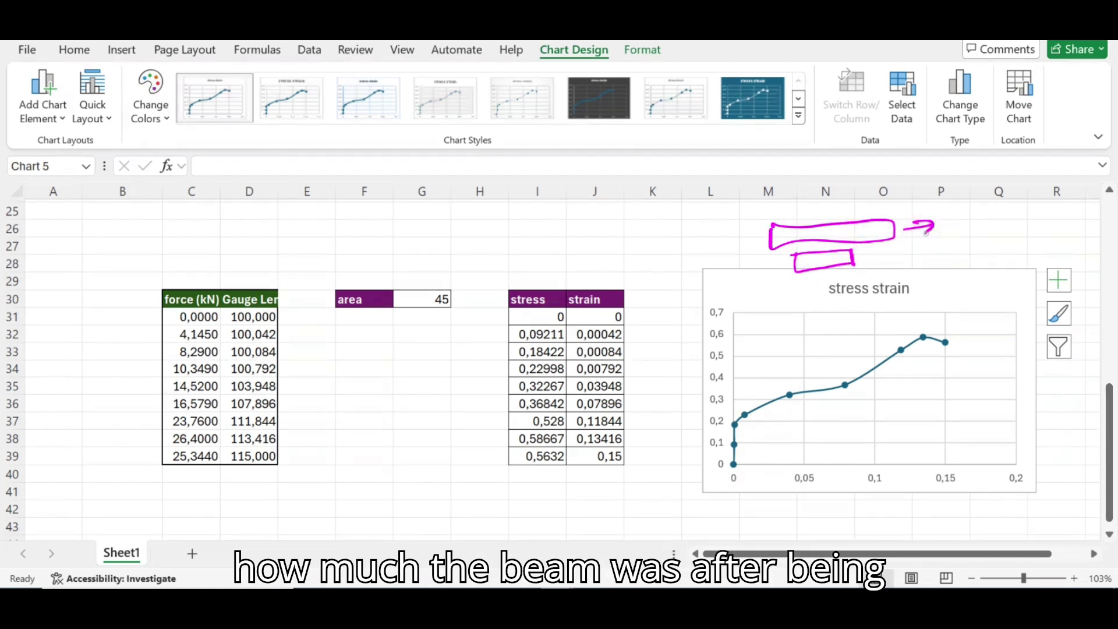
{"action": "left_click_drag", "start_coordinate": [748, 240], "coordinate": [716, 247]}
{"action": "mouse_move", "coordinate": [731, 238]}
{"action": "left_mouse_down"}
{"action": "mouse_move", "coordinate": [716, 247]}
{"action": "mouse_move", "coordinate": [732, 252]}
{"action": "left_mouse_up"}
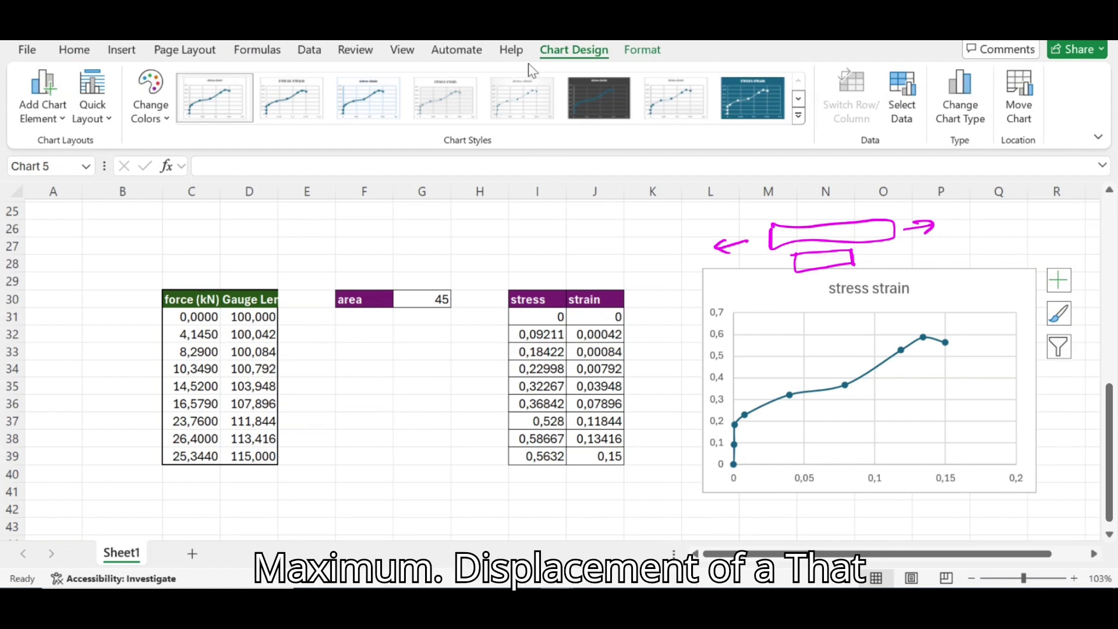
{"action": "left_click_drag", "start_coordinate": [357, 318], "coordinate": [1057, 299]}
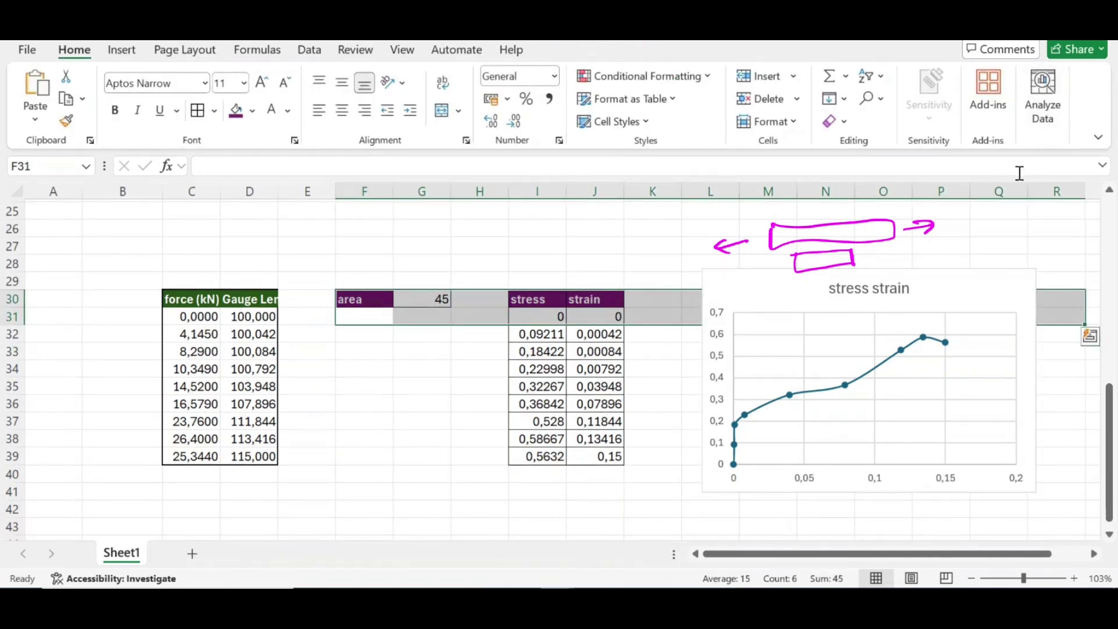
{"action": "left_click", "coordinate": [388, 344]}
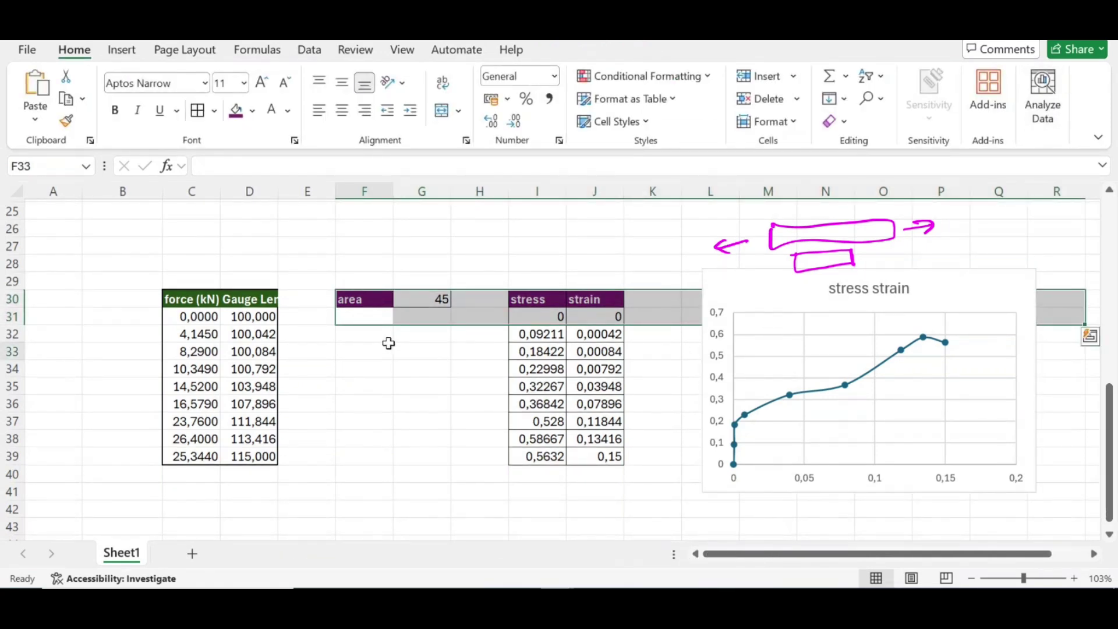
- Enter the label "elongation" in cell F31, directly below the area label
{"action": "left_click", "coordinate": [373, 317]}
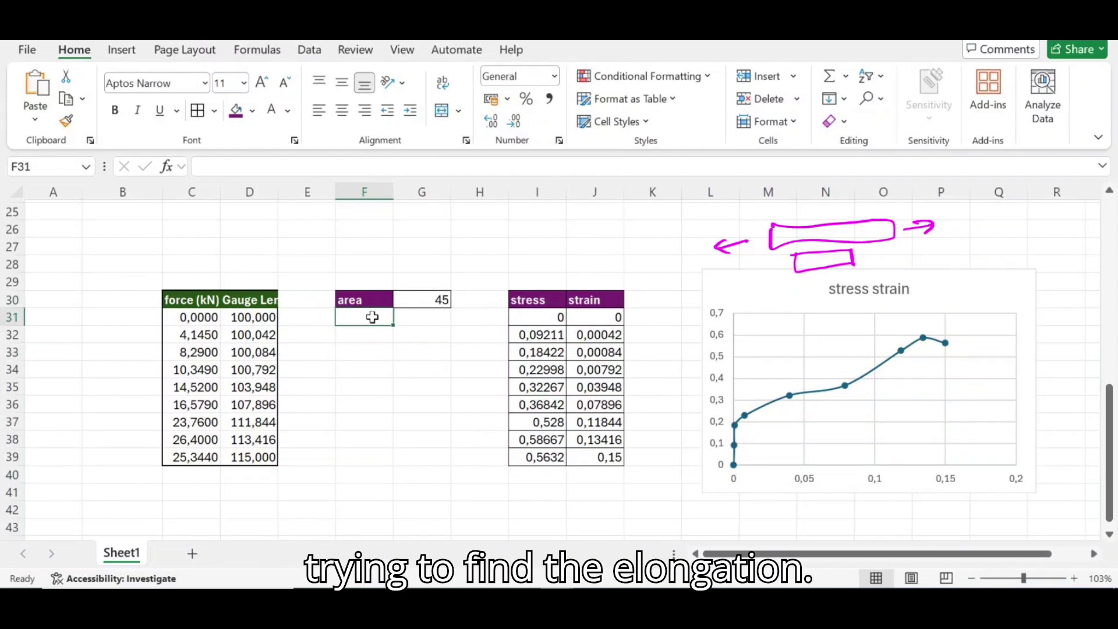
{"action": "type", "text": "el"}
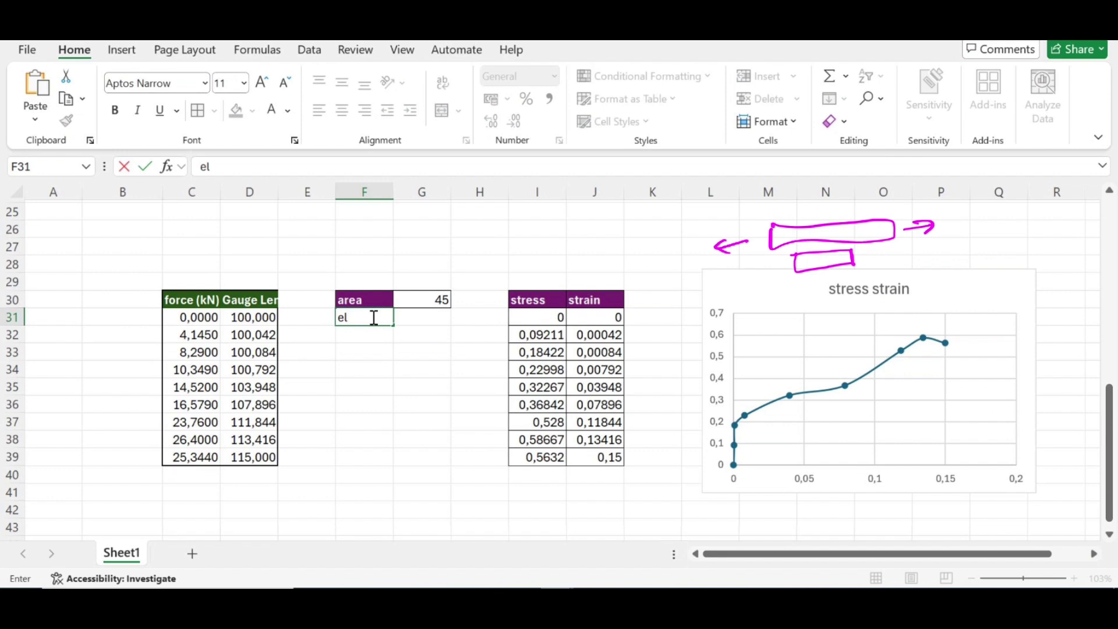
{"action": "type", "text": "ongation"}
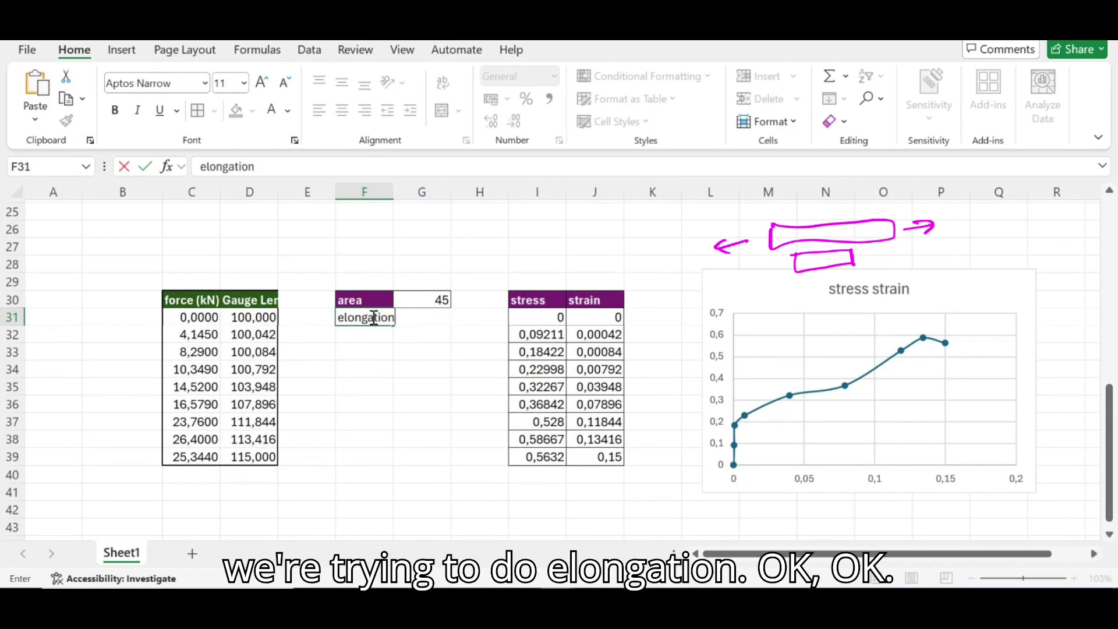
{"action": "key", "text": "Tab"}
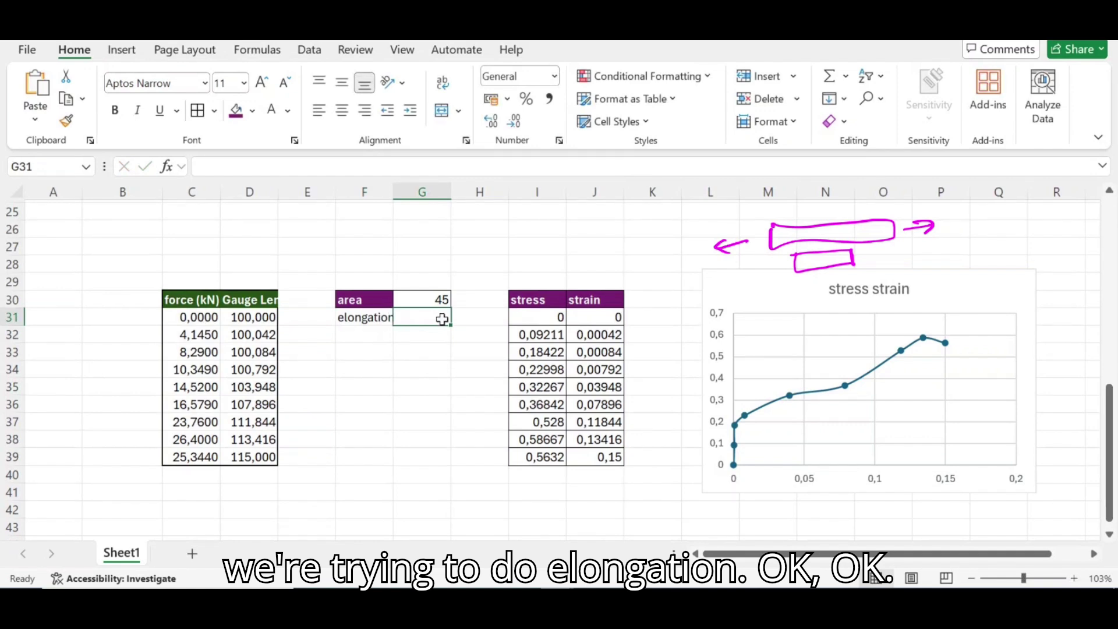
- Try to calculate the maximum gauge length from D31:D39 in cell G31
{"action": "type", "text": "="}
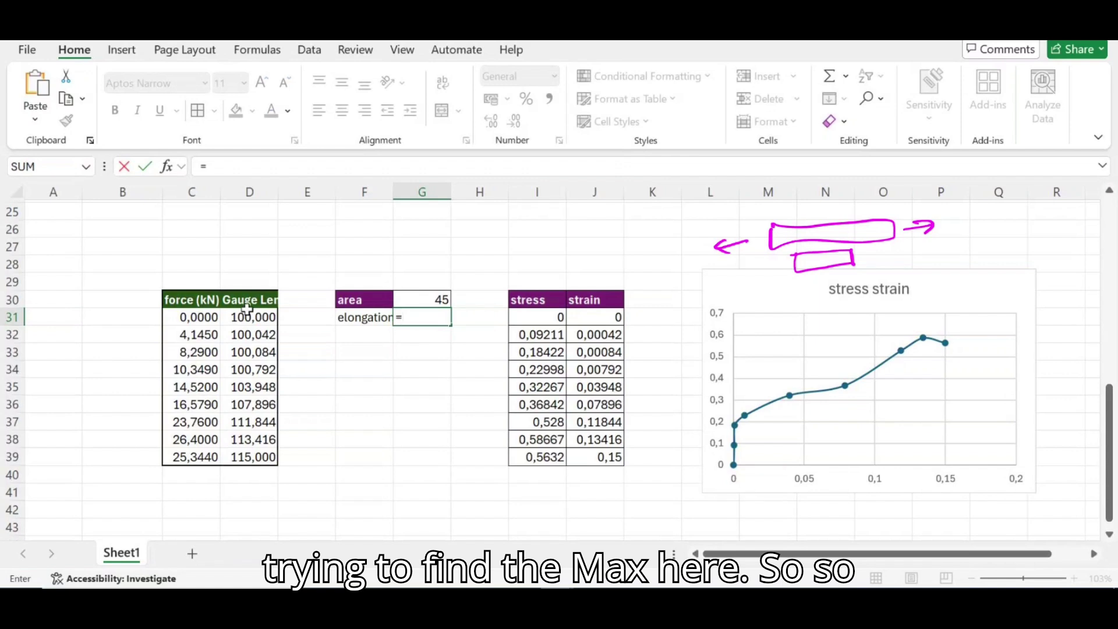
{"action": "type", "text": "ma"}
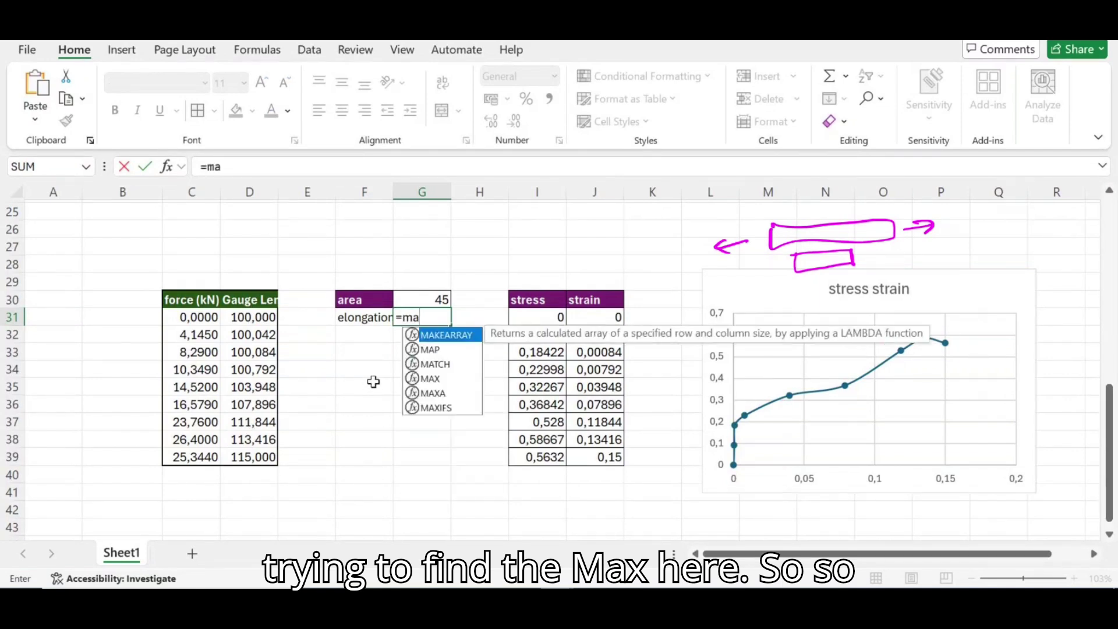
{"action": "left_click", "coordinate": [447, 382]}
{"action": "left_click_drag", "start_coordinate": [243, 316], "coordinate": [263, 458]}
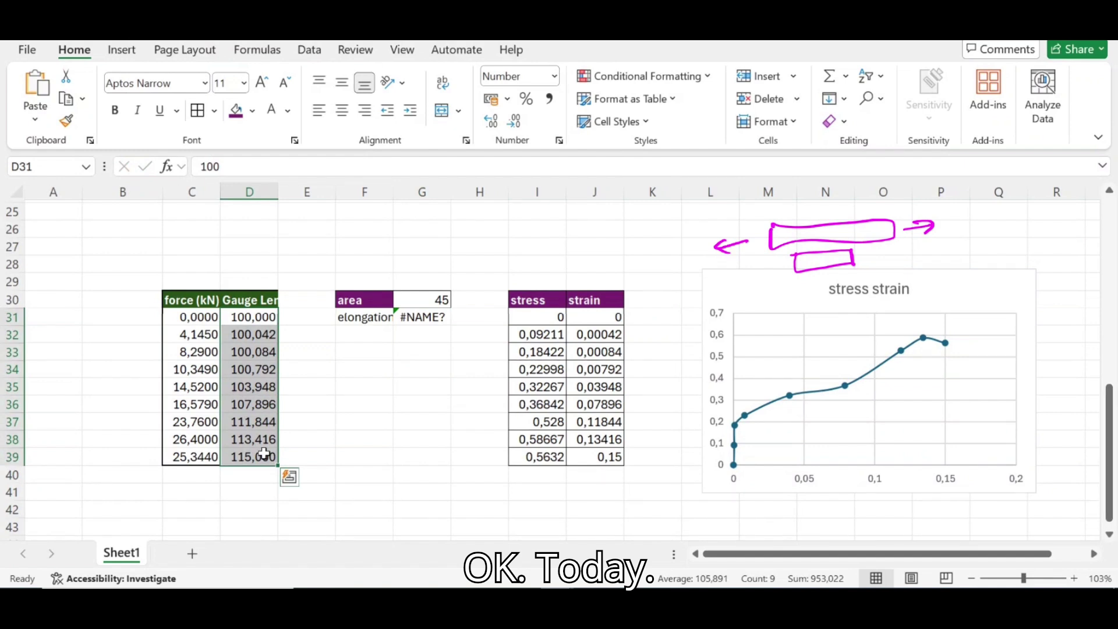
- Correct the elongation formula in G31 so it takes the MAX of the gauge lengths in D31:D39
{"action": "double_click", "coordinate": [423, 319]}
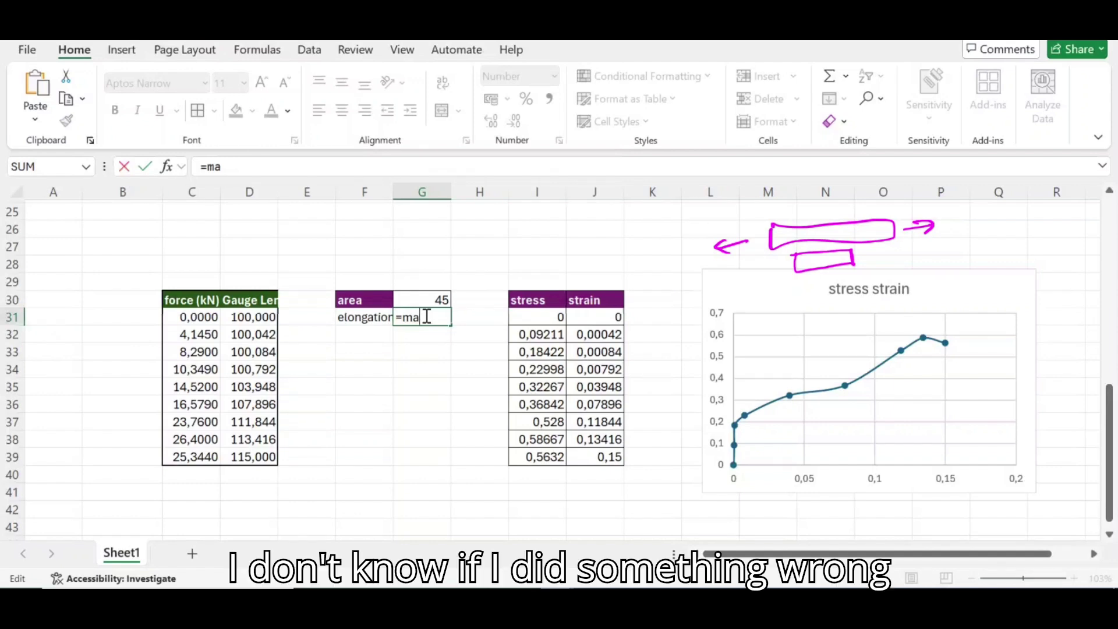
{"action": "key", "text": "BackSpace"}
{"action": "key", "text": "BackSpace"}
{"action": "type", "text": "m"}
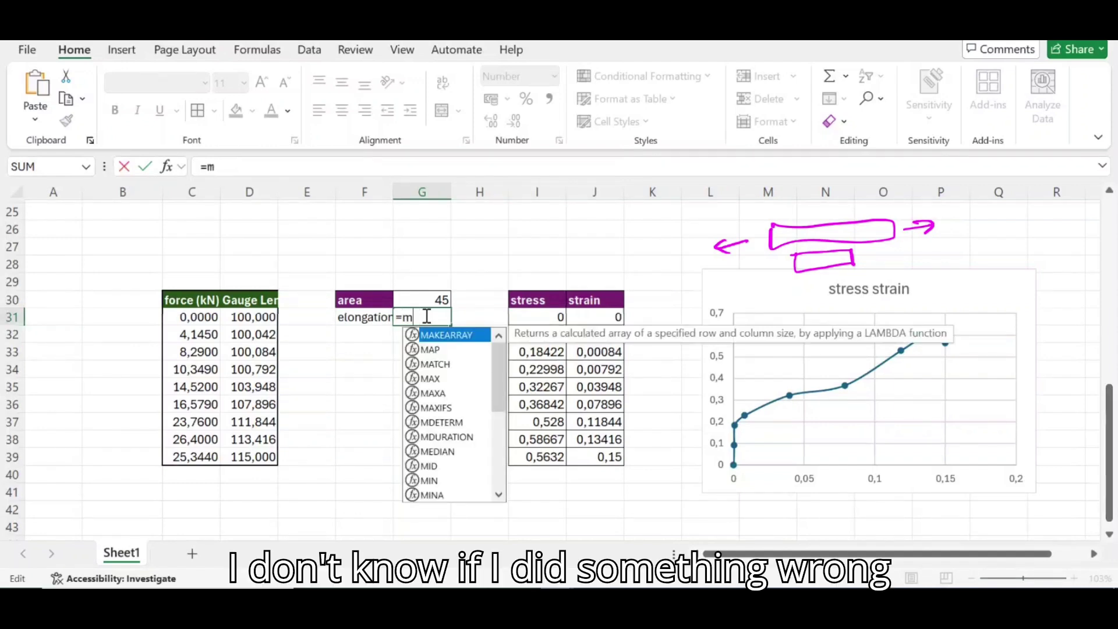
{"action": "double_click", "coordinate": [430, 378]}
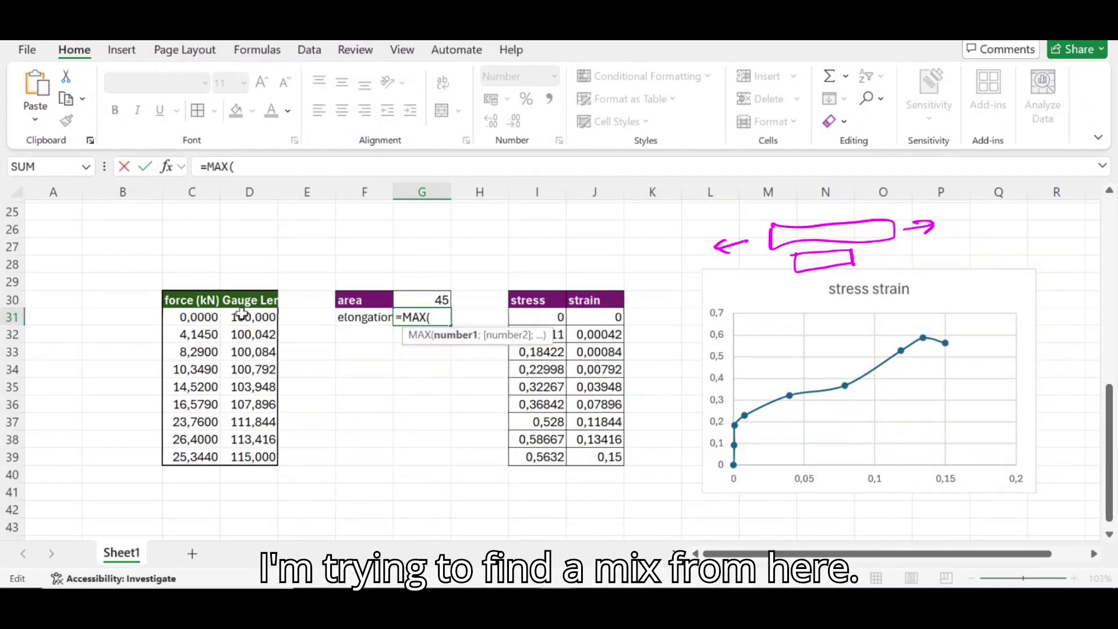
{"action": "left_click_drag", "start_coordinate": [241, 314], "coordinate": [268, 453]}
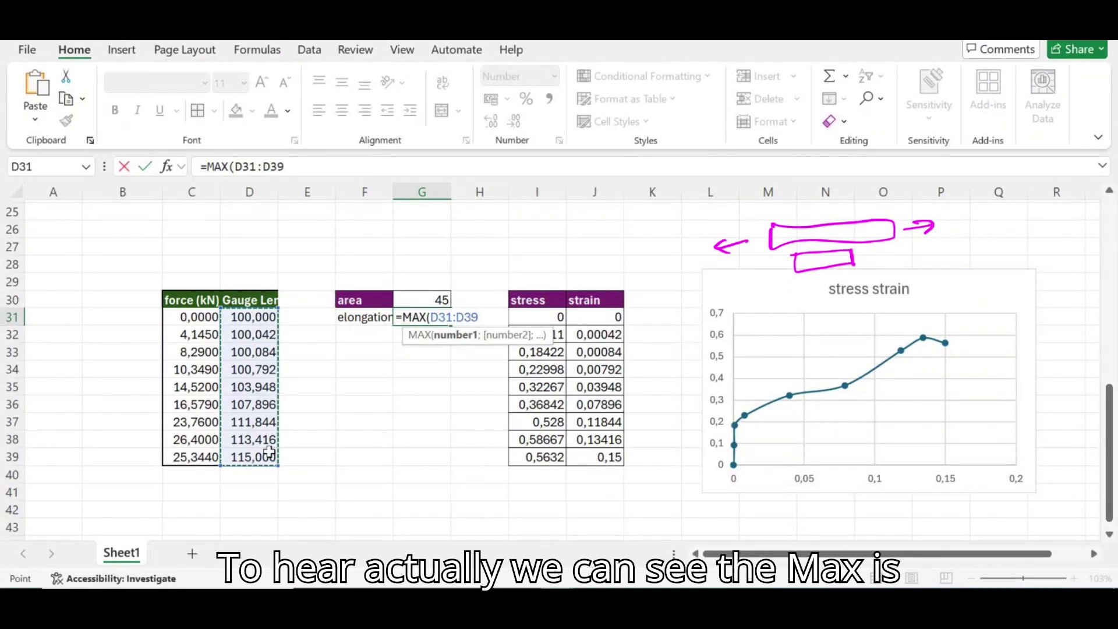
{"action": "key", "text": "Return"}
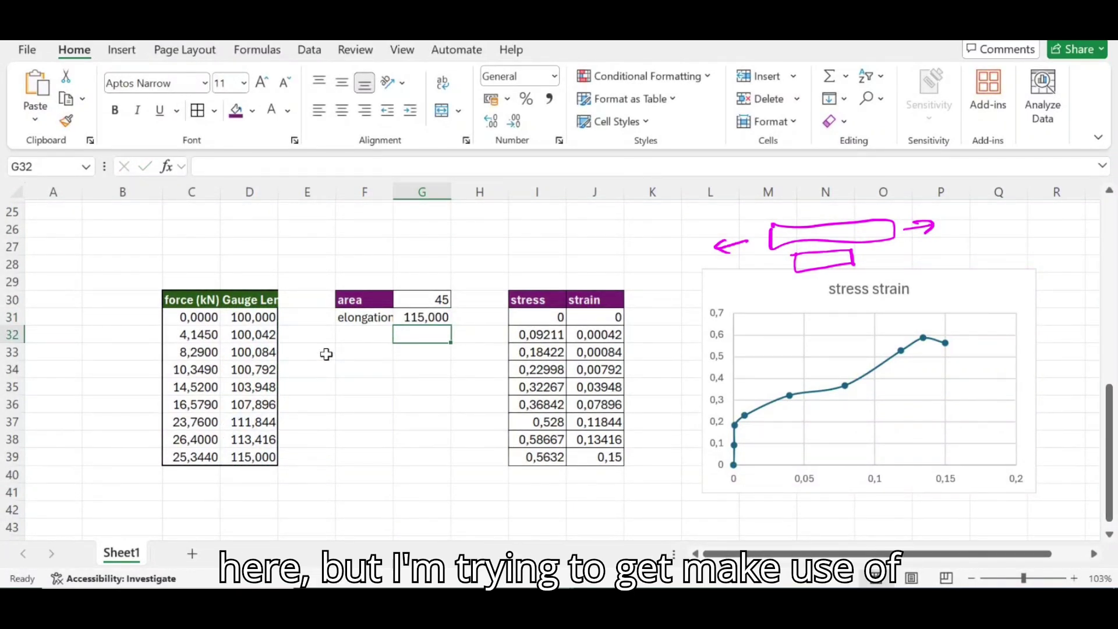
- Fit column F to its contents and enter the label "tensile strenghth" in cell F32
{"action": "double_click", "coordinate": [395, 190]}
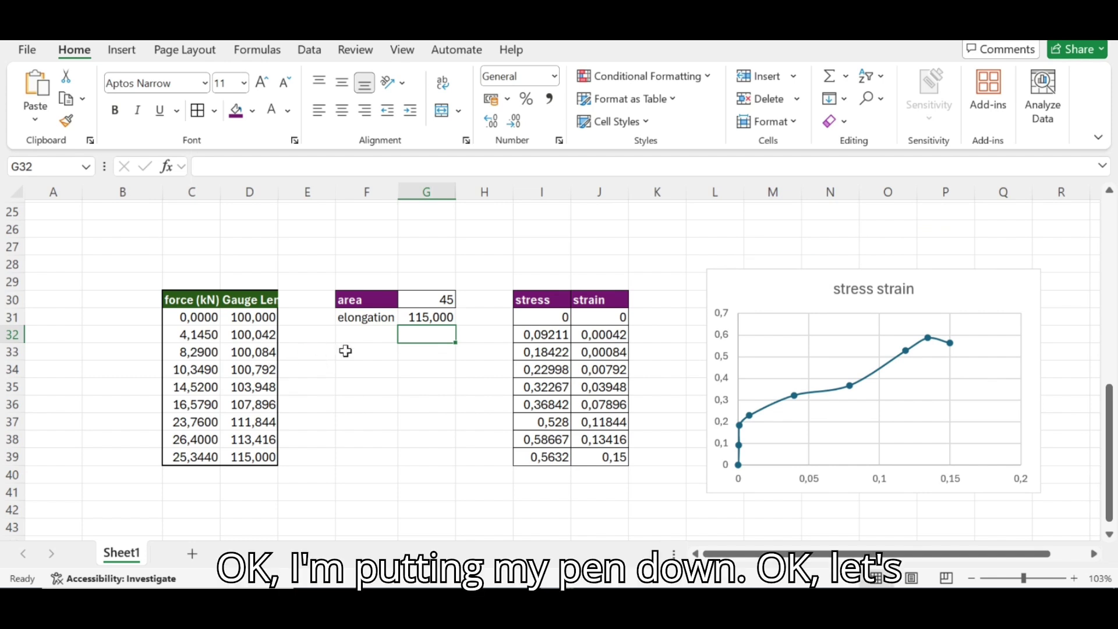
{"action": "left_click", "coordinate": [369, 341]}
{"action": "type", "text": "tensile"}
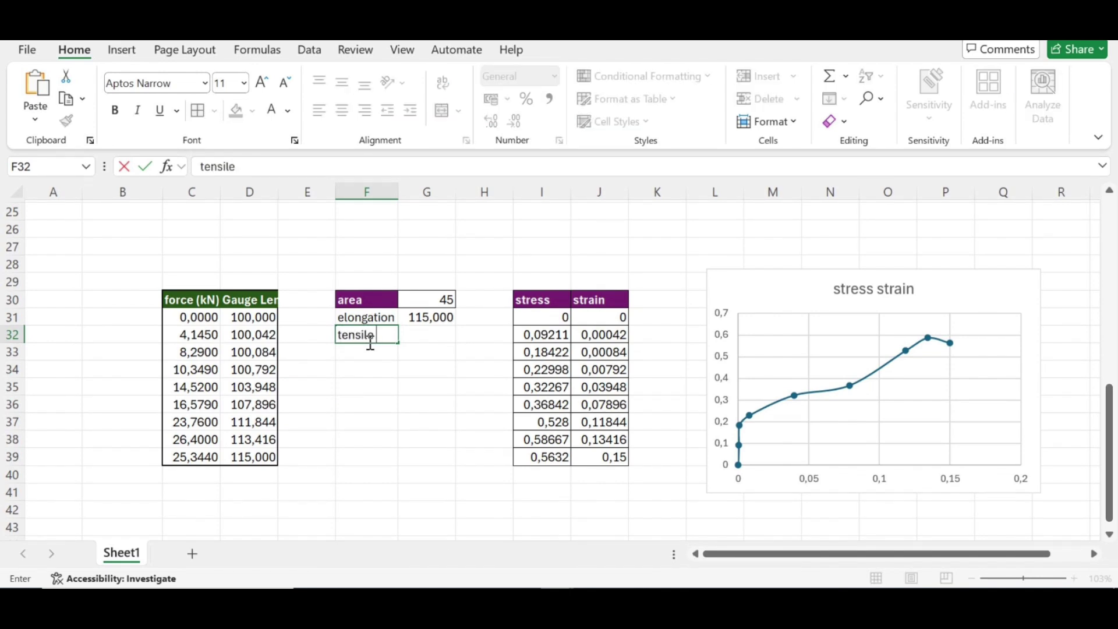
{"action": "type", "text": " strenghth"}
{"action": "key", "text": "BackSpace"}
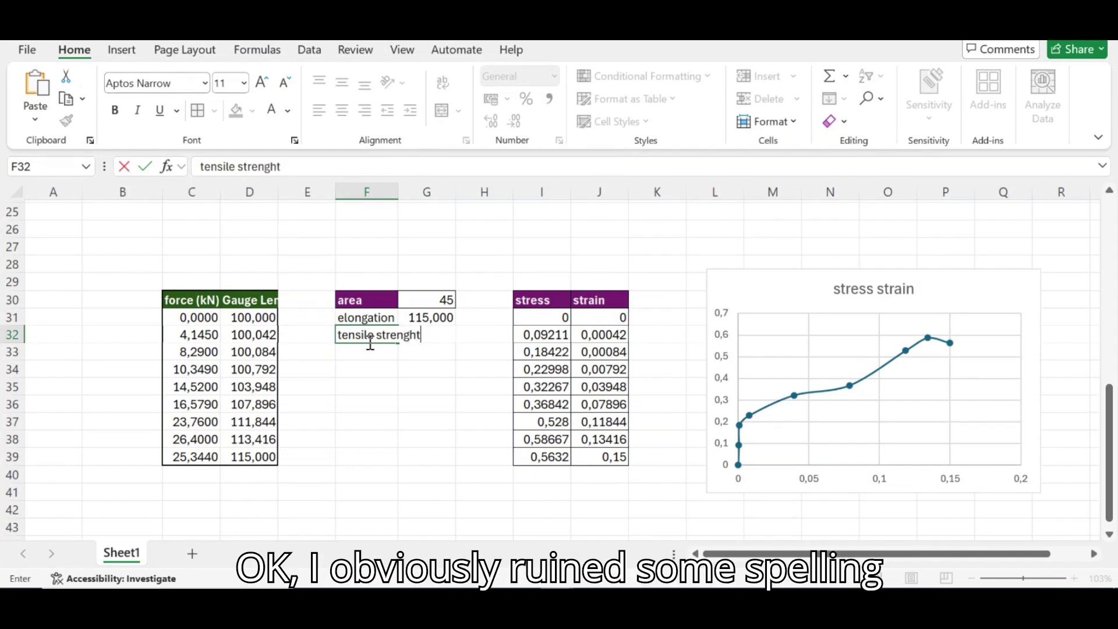
{"action": "type", "text": "h"}
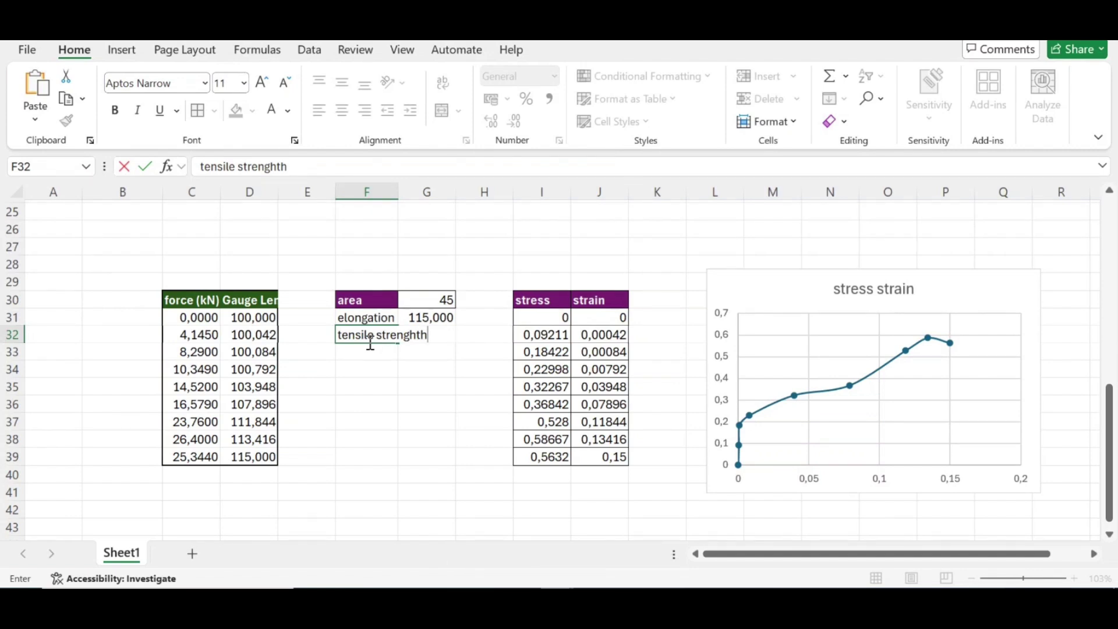
{"action": "key", "text": "Left"}
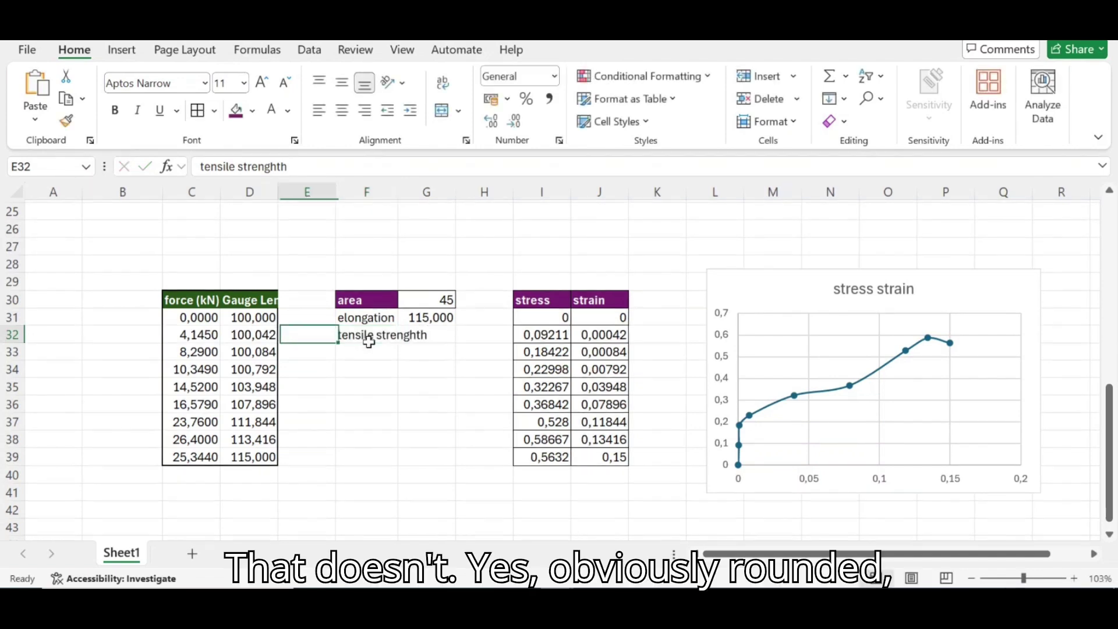
- Calculate the tensile strength in G32 with a MAX formula over the stress values in I31:I39
{"action": "left_click", "coordinate": [436, 334]}
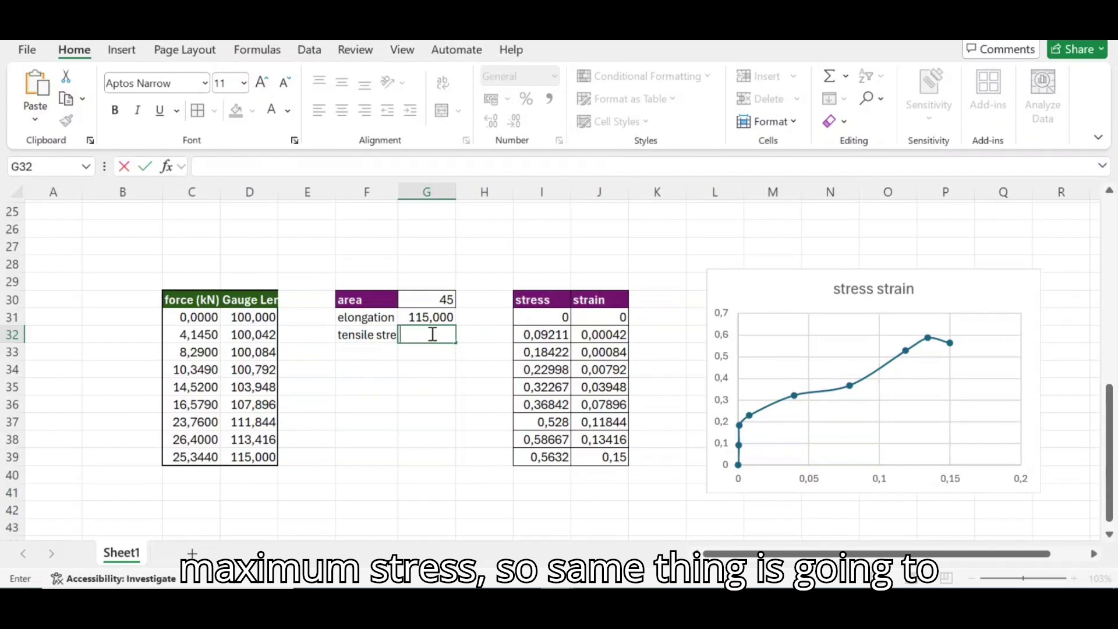
{"action": "type", "text": "=ma"}
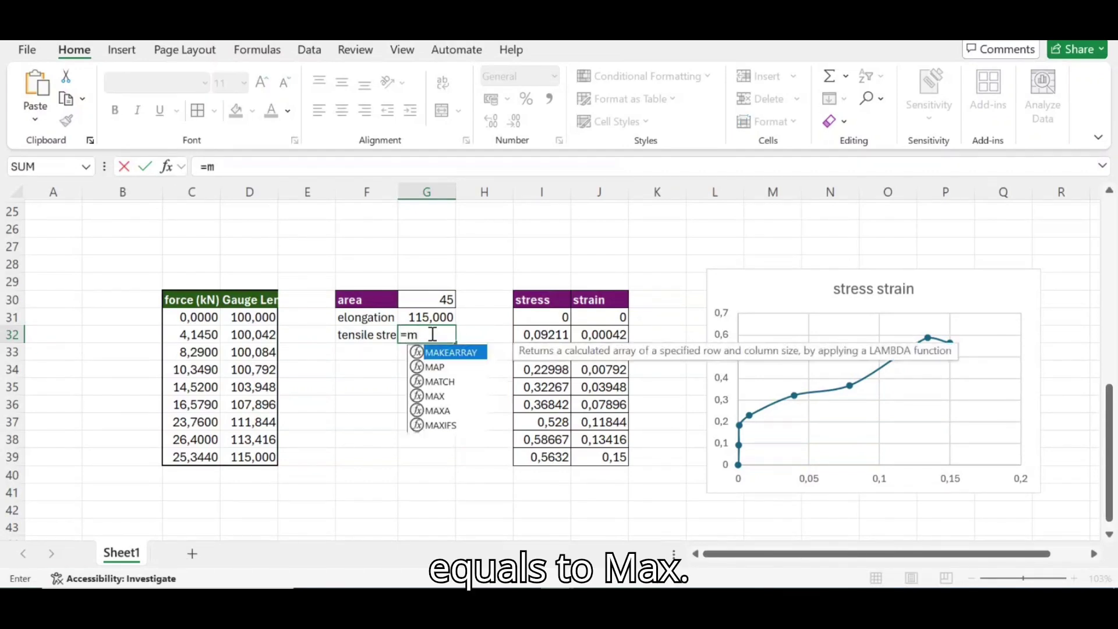
{"action": "left_click", "coordinate": [437, 397]}
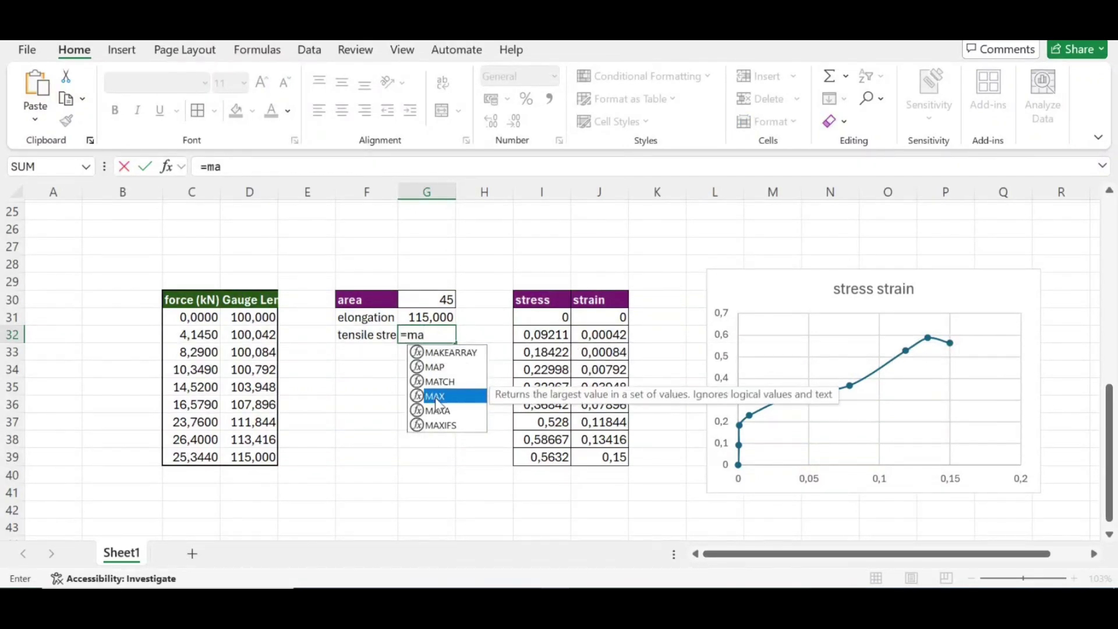
{"action": "double_click", "coordinate": [436, 397]}
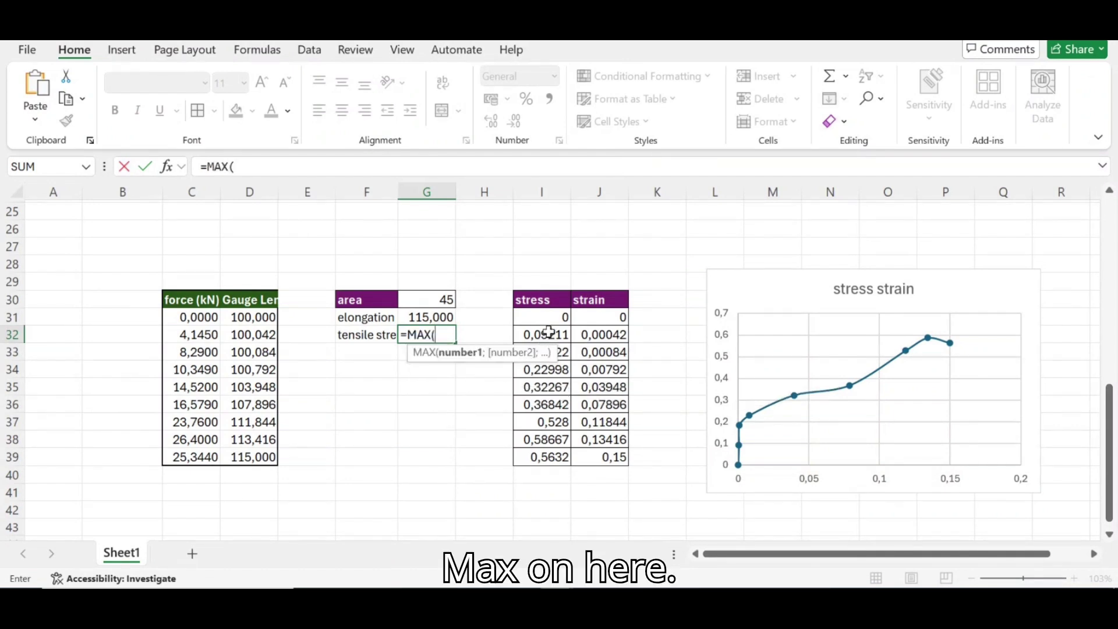
{"action": "left_click_drag", "start_coordinate": [542, 320], "coordinate": [543, 449]}
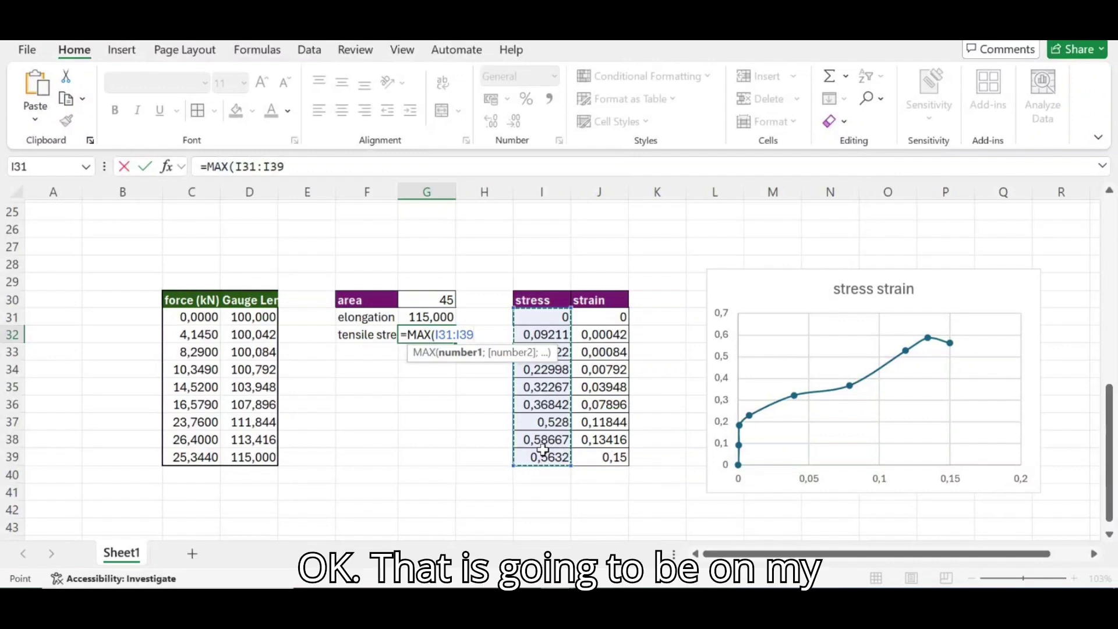
{"action": "key", "text": "Return"}
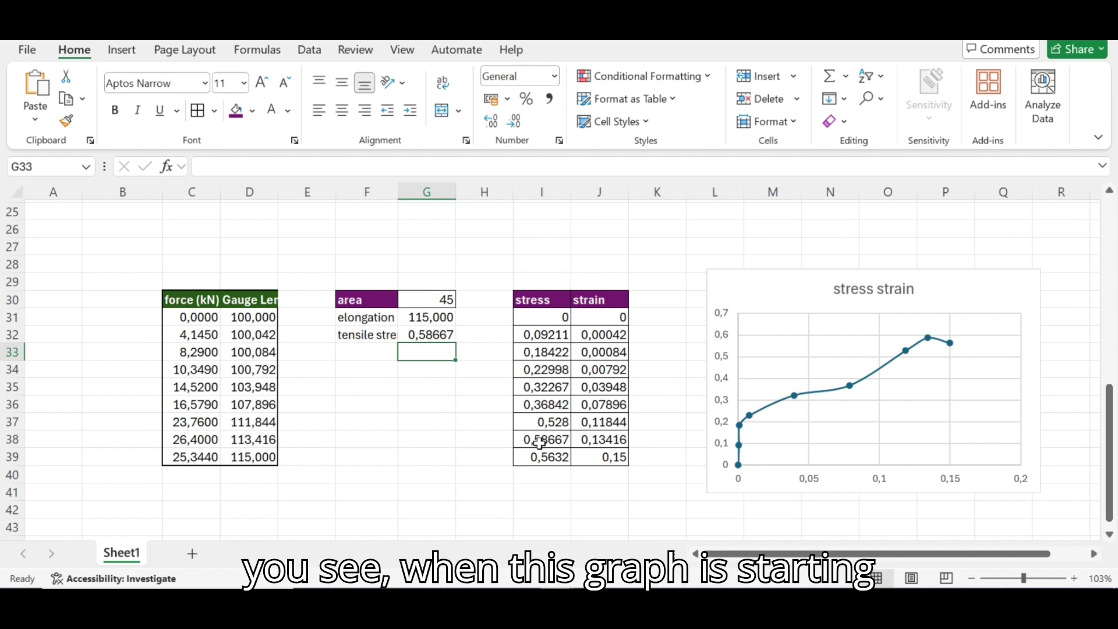
{"action": "left_click_drag", "start_coordinate": [743, 418], "coordinate": [738, 463]}
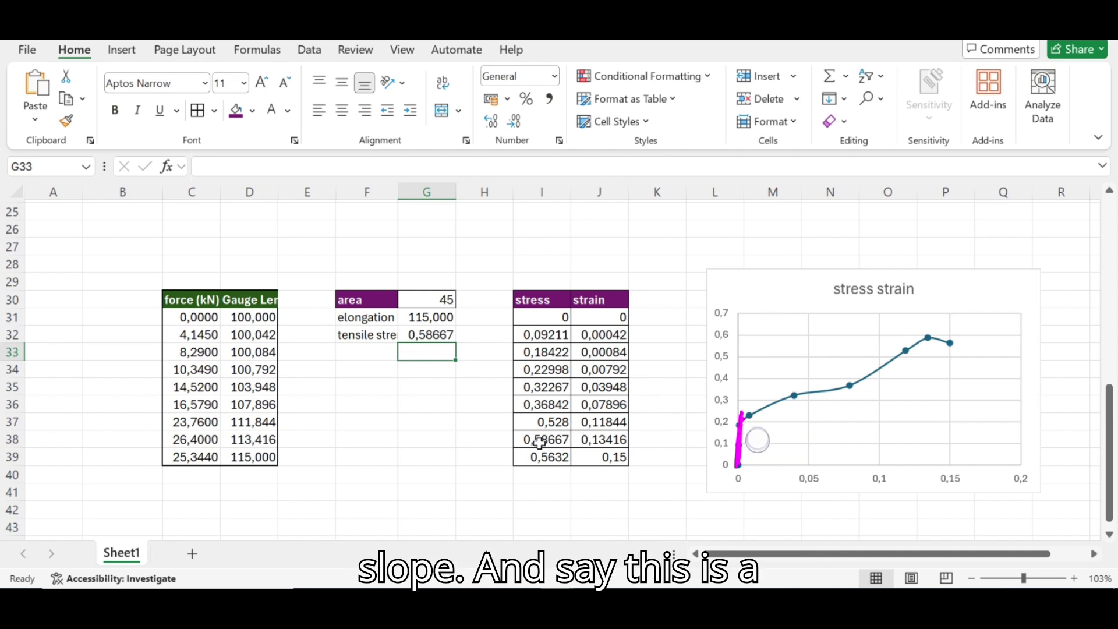
{"action": "left_click_drag", "start_coordinate": [834, 464], "coordinate": [931, 381]}
{"action": "mouse_move", "coordinate": [833, 464]}
{"action": "left_mouse_down"}
{"action": "mouse_move", "coordinate": [882, 415]}
{"action": "mouse_move", "coordinate": [862, 434]}
{"action": "mouse_move", "coordinate": [906, 412]}
{"action": "mouse_move", "coordinate": [926, 379]}
{"action": "mouse_move", "coordinate": [1007, 356]}
{"action": "left_mouse_up"}
{"action": "left_click_drag", "start_coordinate": [848, 508], "coordinate": [982, 338]}
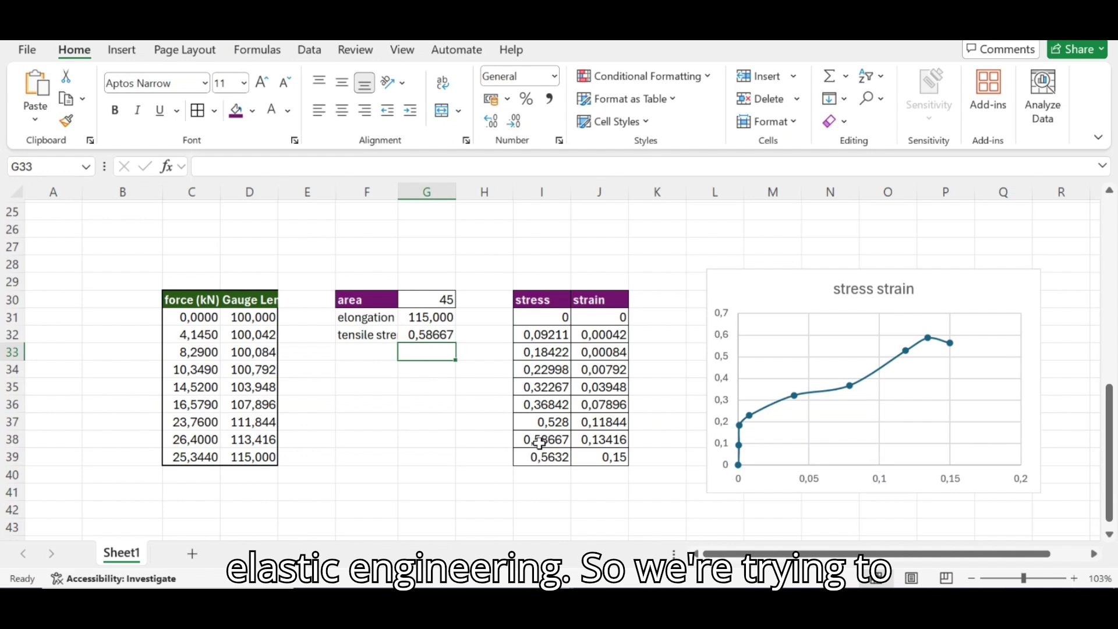
{"action": "left_click_drag", "start_coordinate": [738, 469], "coordinate": [740, 425]}
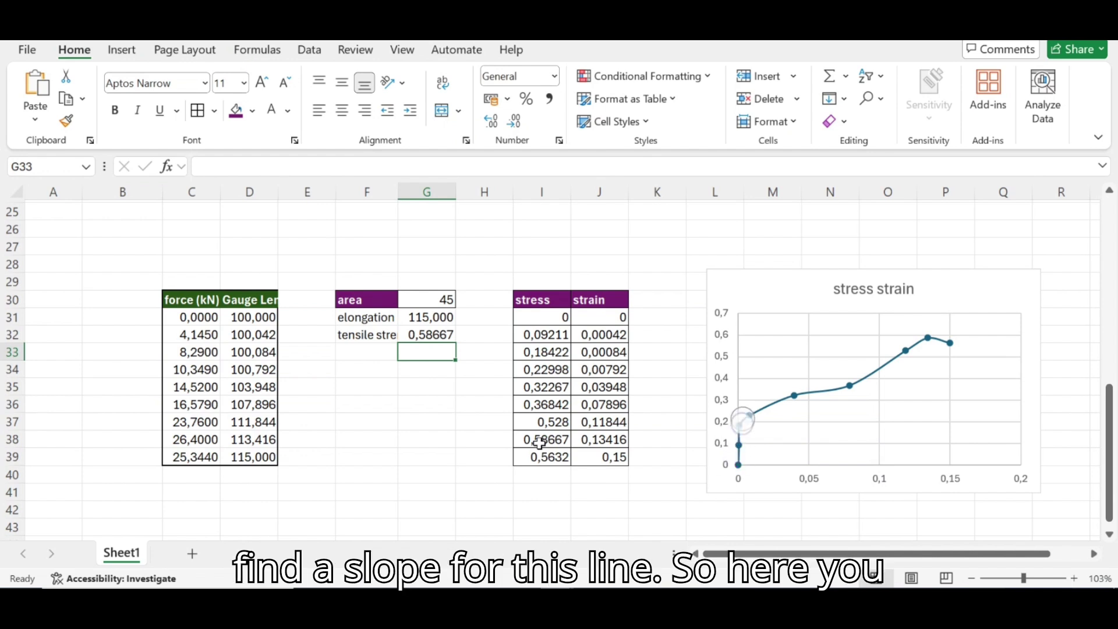
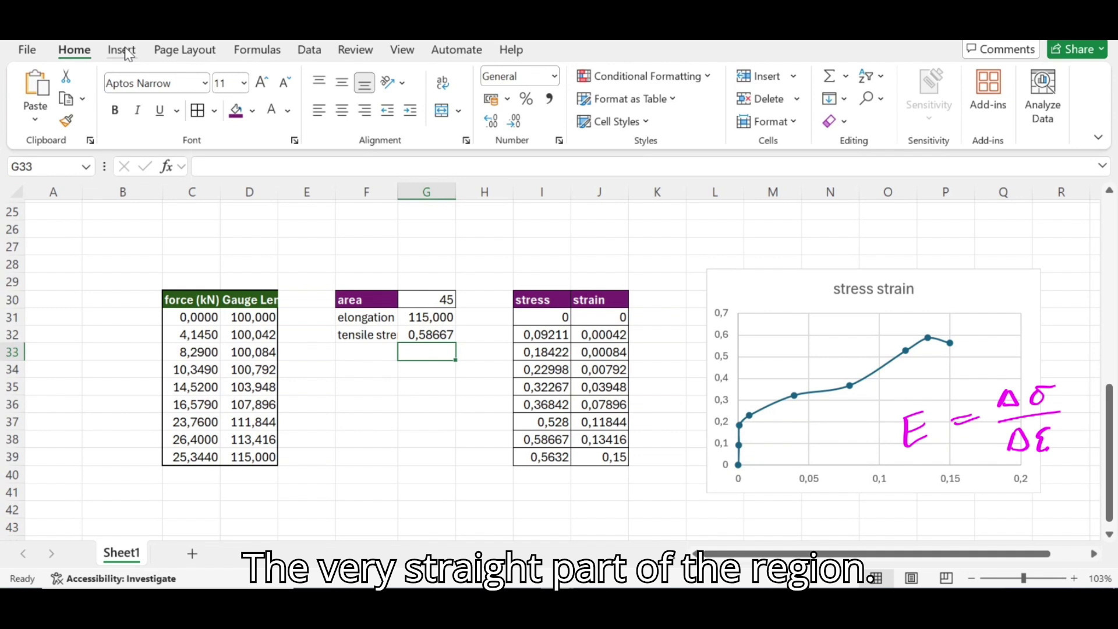
- Insert a scatter chart with smooth lines and markers on the sheet and select its chart area
{"action": "left_click", "coordinate": [122, 51]}
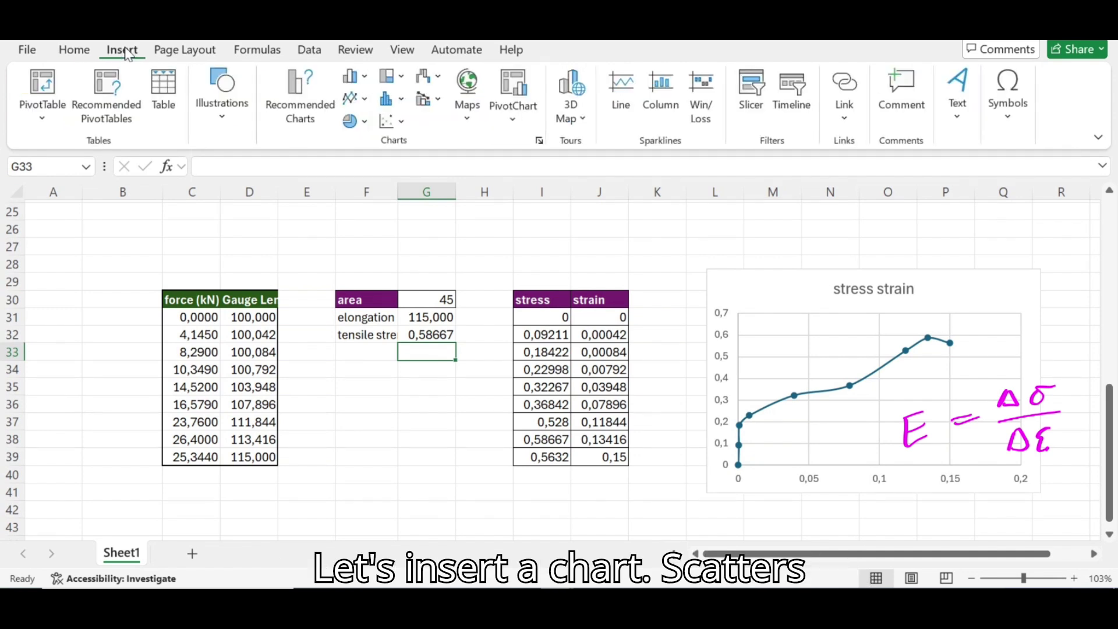
{"action": "left_click", "coordinate": [402, 122]}
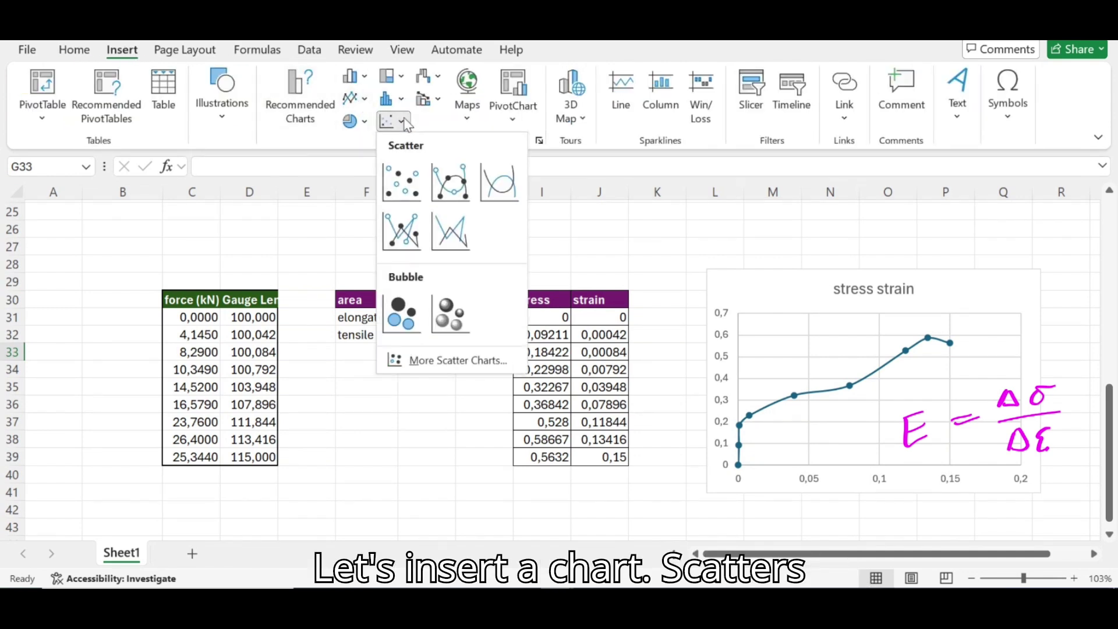
{"action": "left_click", "coordinate": [442, 185]}
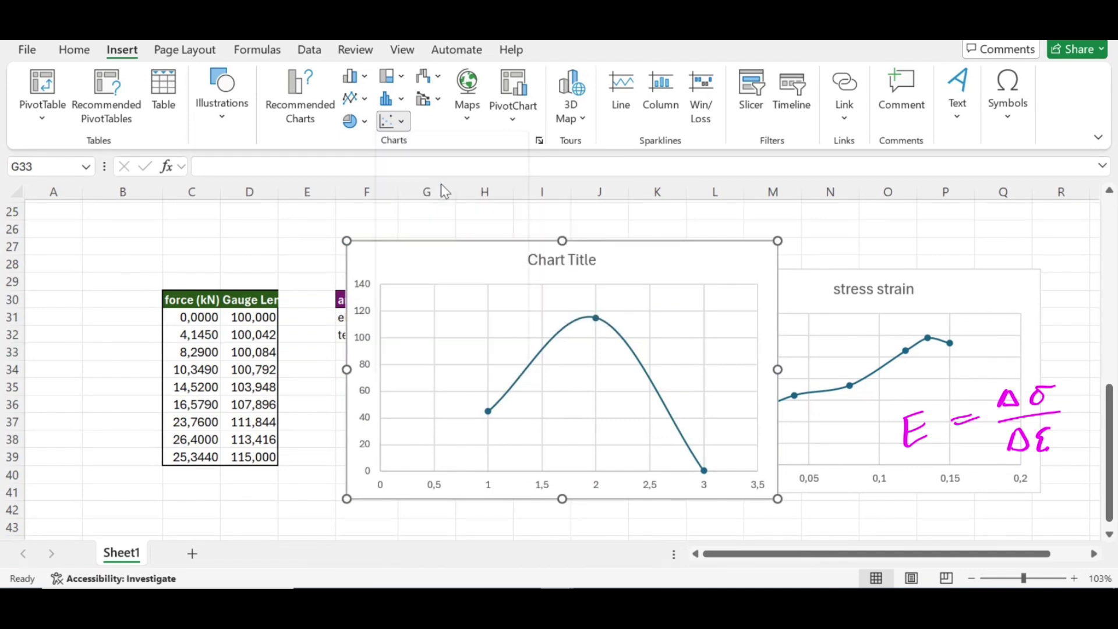
{"action": "left_click", "coordinate": [551, 337]}
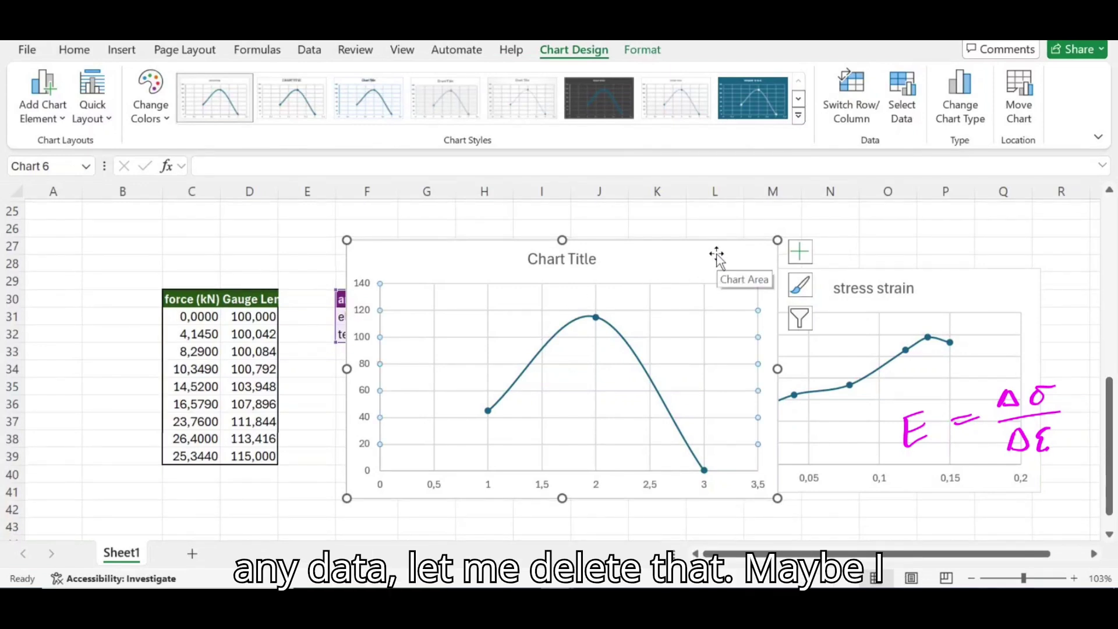
- Delete the untitled scatter chart that covers the area and stress tables, and select the empty cell G37
{"action": "key", "text": "Delete"}
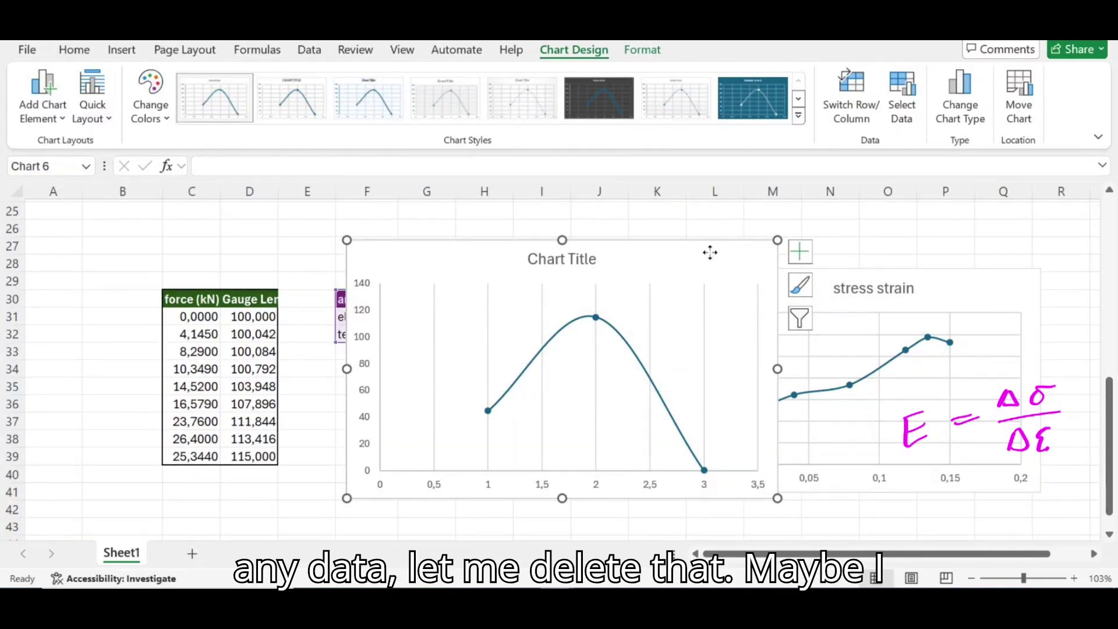
{"action": "key", "text": "Delete"}
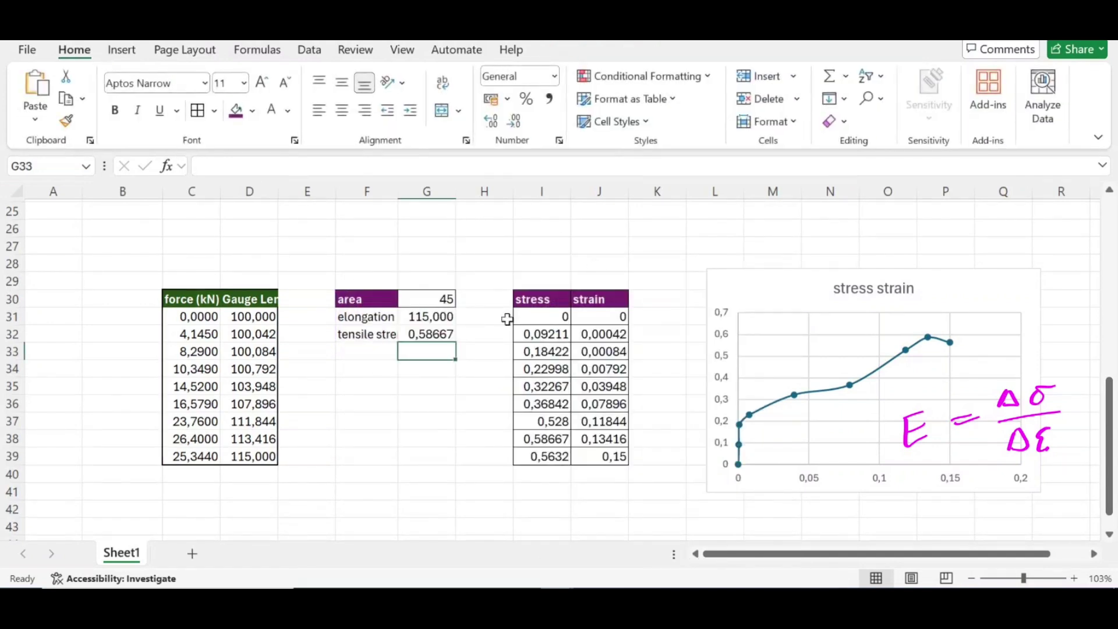
{"action": "left_click", "coordinate": [424, 426]}
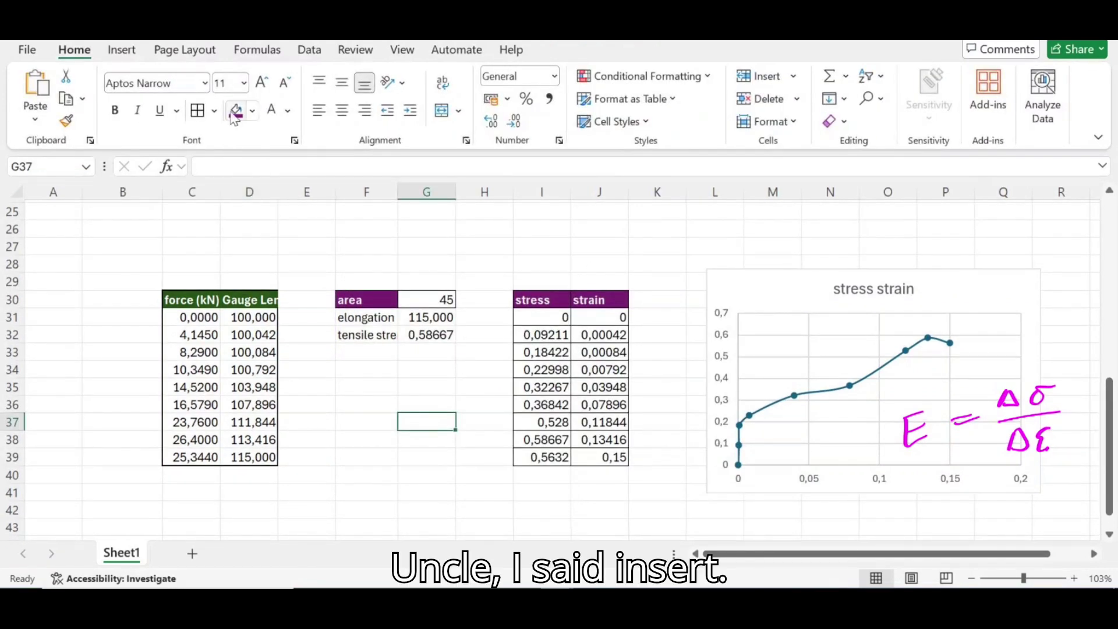
- Insert a blank scatter chart with lines and markers, shrink it and place it over the force and gauge length table
{"action": "left_click", "coordinate": [122, 53]}
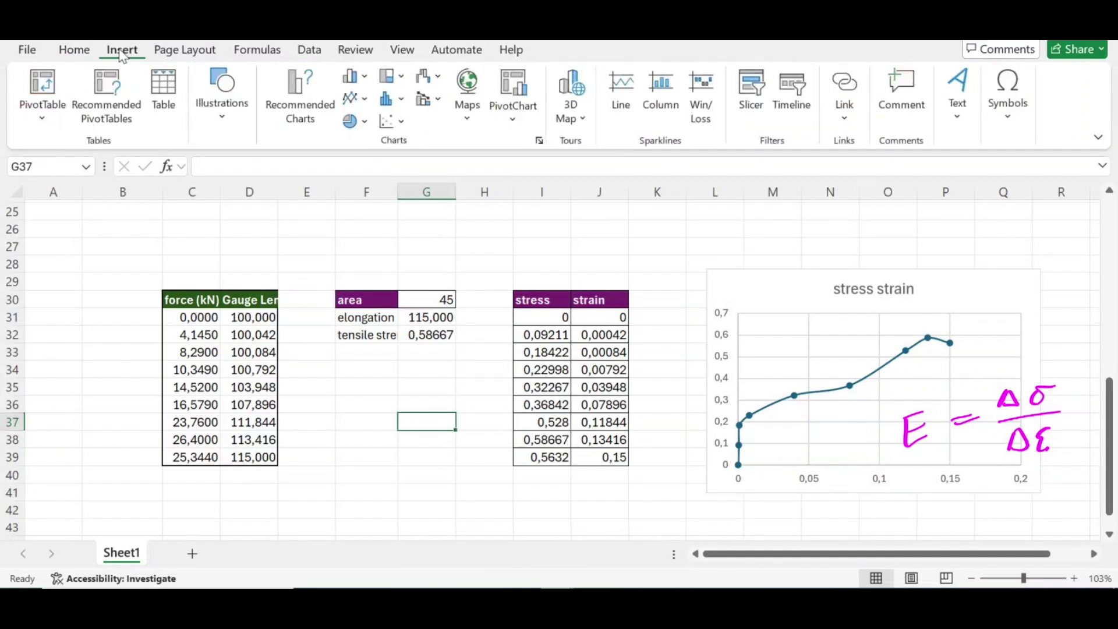
{"action": "left_click", "coordinate": [401, 123]}
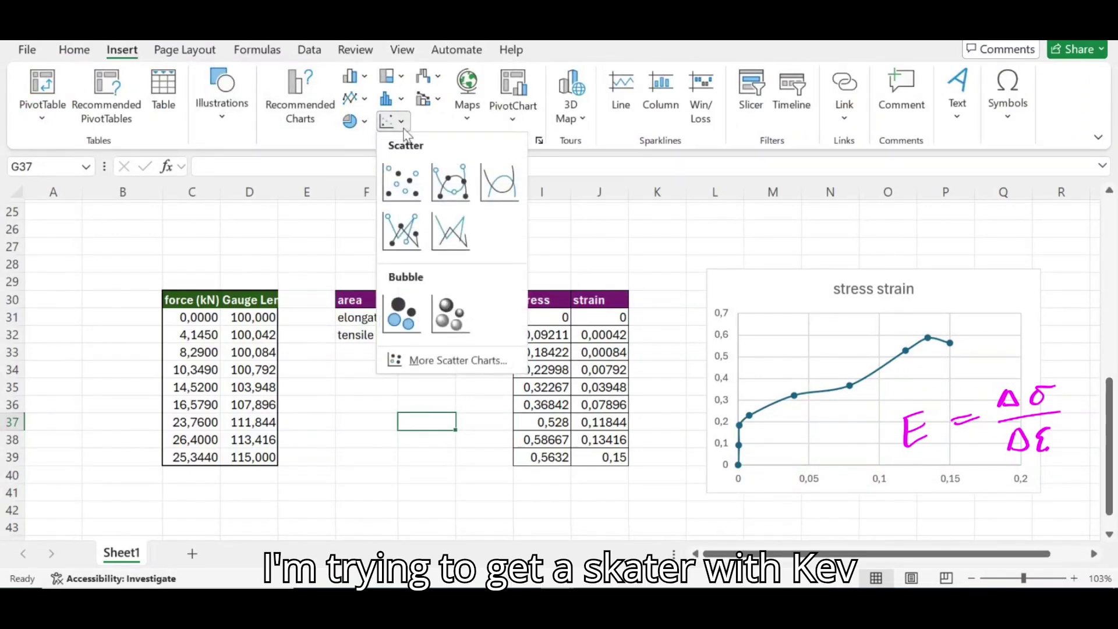
{"action": "left_click", "coordinate": [401, 181]}
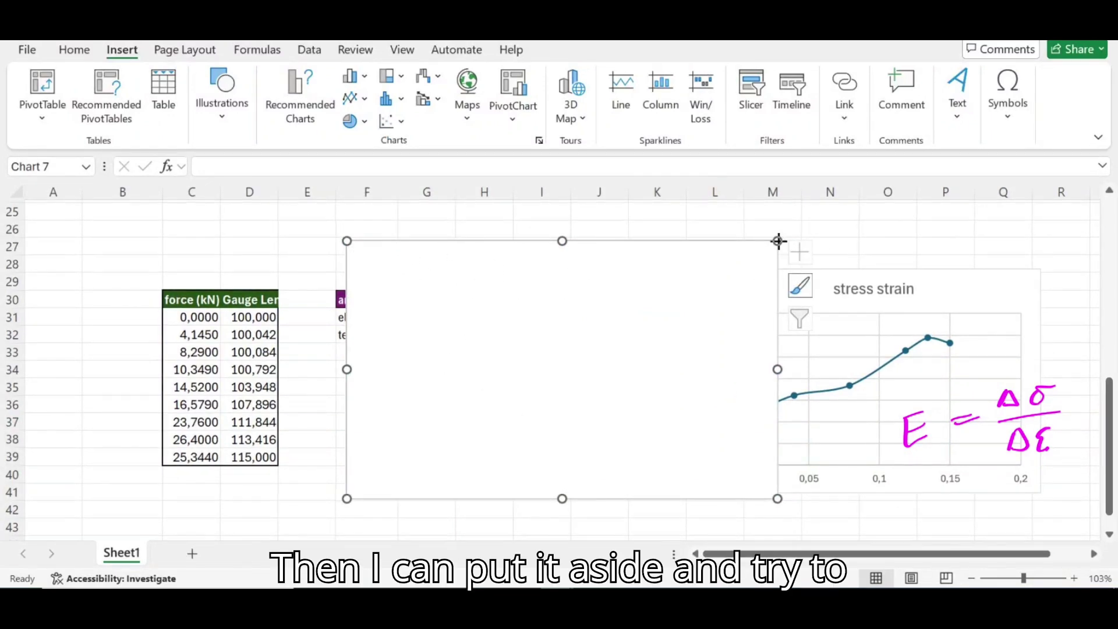
{"action": "left_click_drag", "start_coordinate": [779, 240], "coordinate": [604, 309]}
{"action": "left_click_drag", "start_coordinate": [523, 322], "coordinate": [275, 314]}
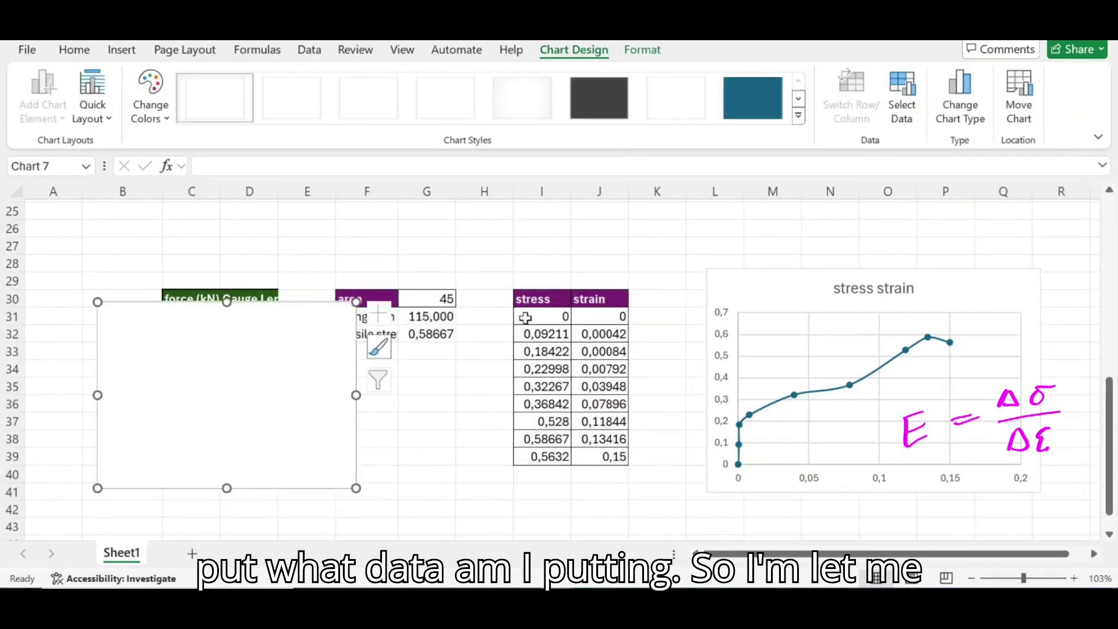
- Add a data series to the blank chart and take its name from the header cells I30:J30
{"action": "right_click", "coordinate": [303, 351]}
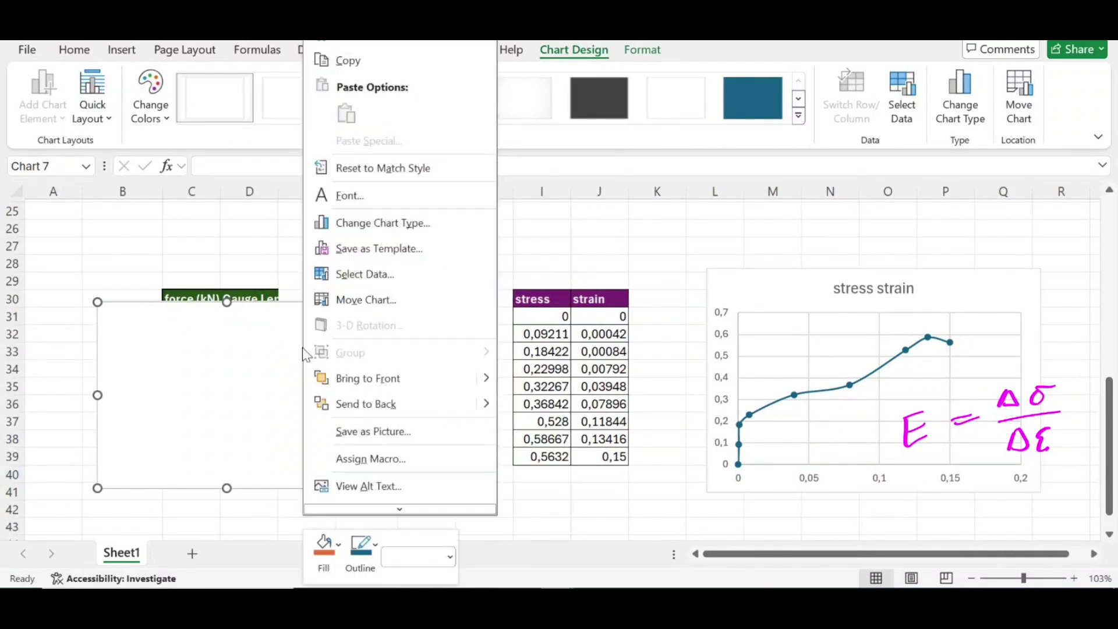
{"action": "left_click", "coordinate": [349, 275]}
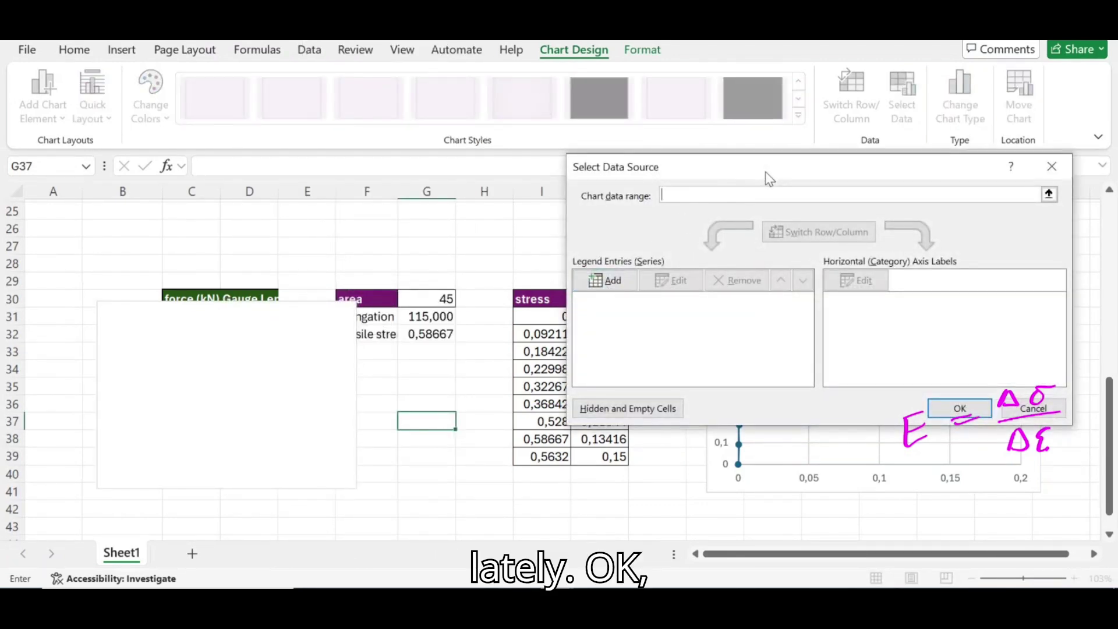
{"action": "left_click_drag", "start_coordinate": [770, 173], "coordinate": [837, 170]}
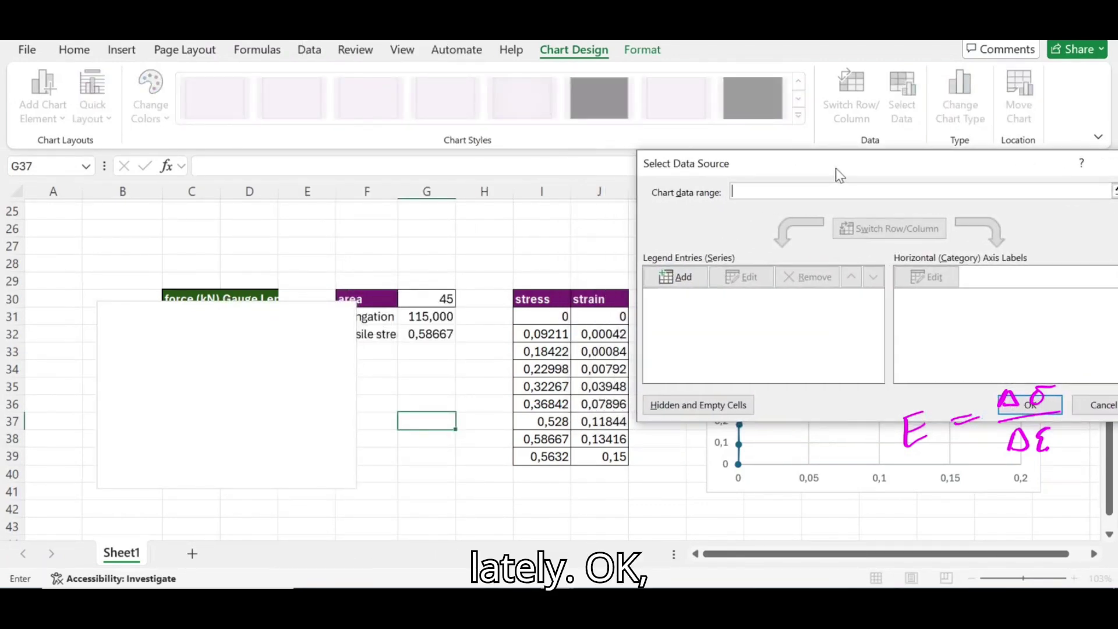
{"action": "left_click", "coordinate": [675, 276]}
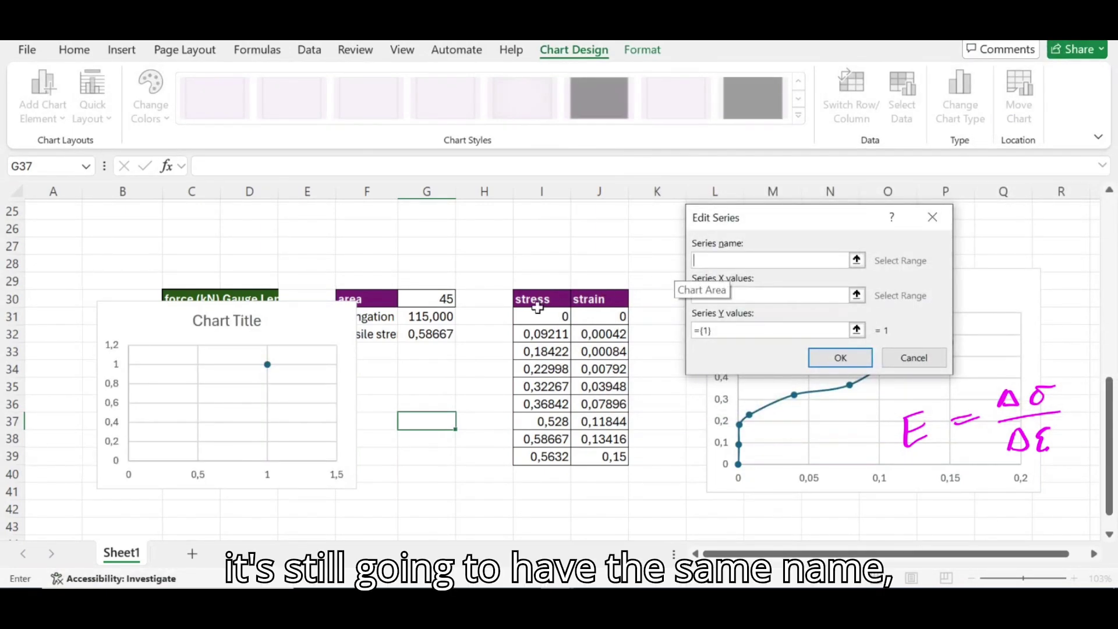
{"action": "left_click_drag", "start_coordinate": [533, 298], "coordinate": [598, 300]}
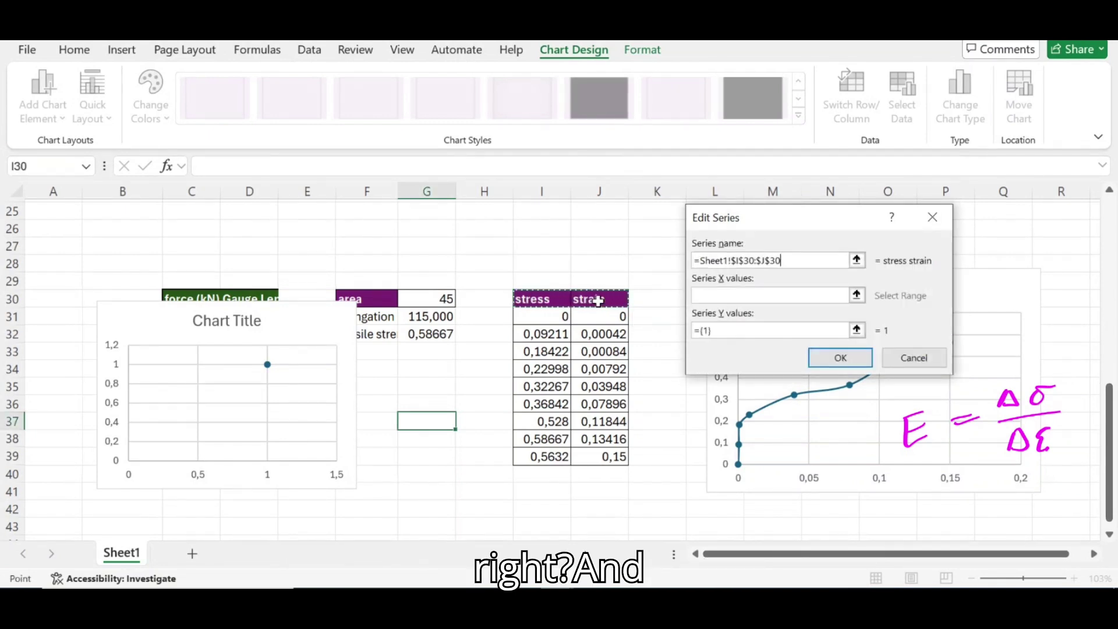
- Set the series X values to the first three strain values in J31:J33
{"action": "left_click", "coordinate": [728, 296]}
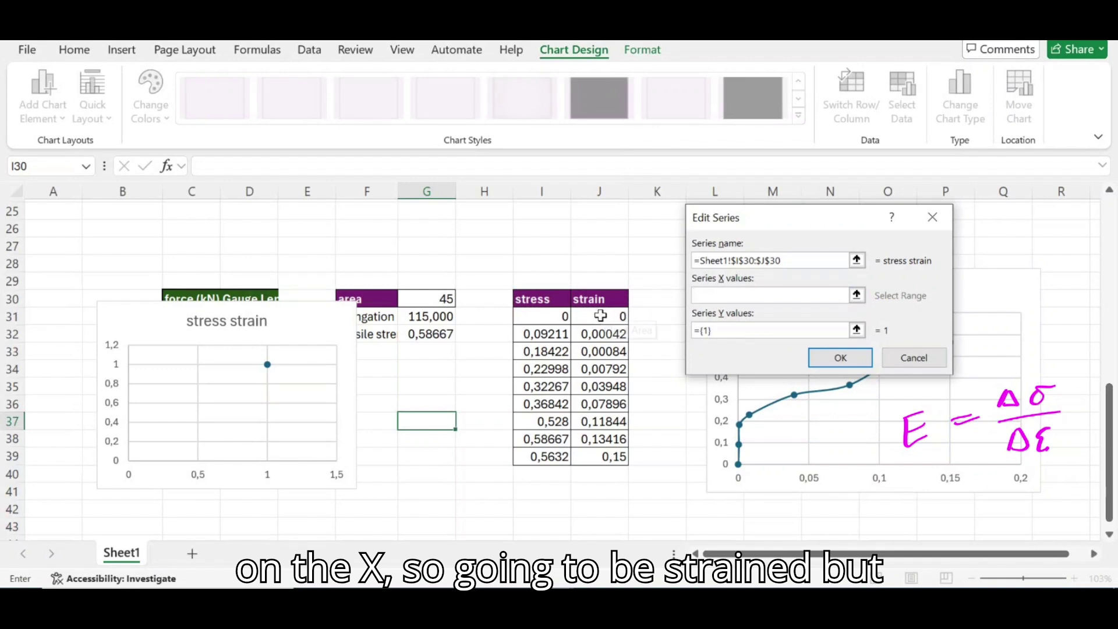
{"action": "left_click", "coordinate": [855, 295]}
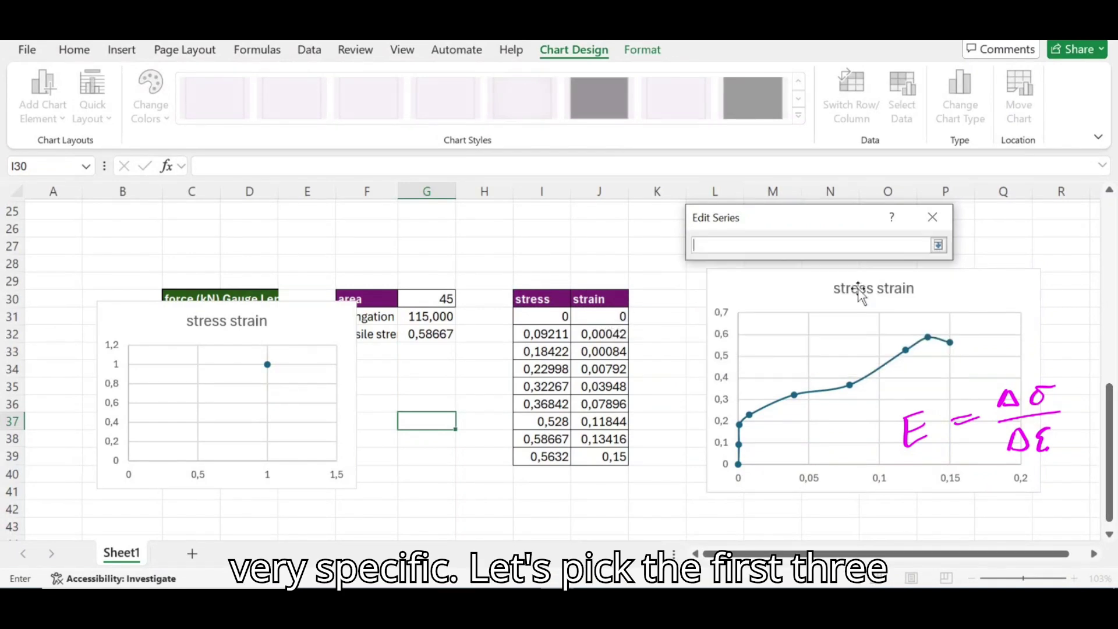
{"action": "left_click_drag", "start_coordinate": [608, 319], "coordinate": [613, 344]}
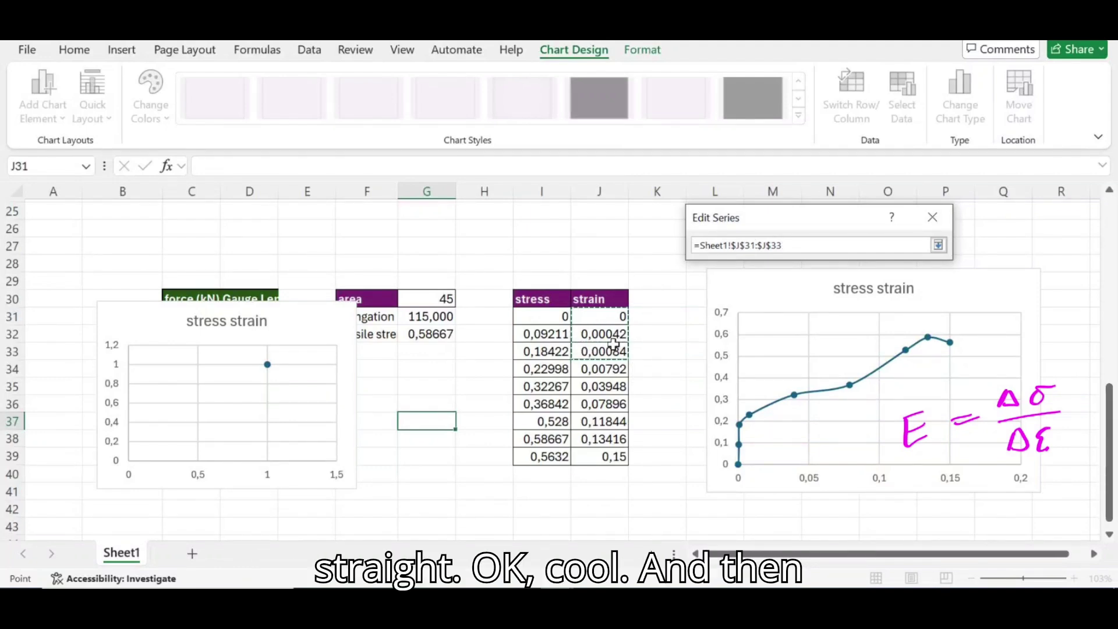
{"action": "key", "text": "Return"}
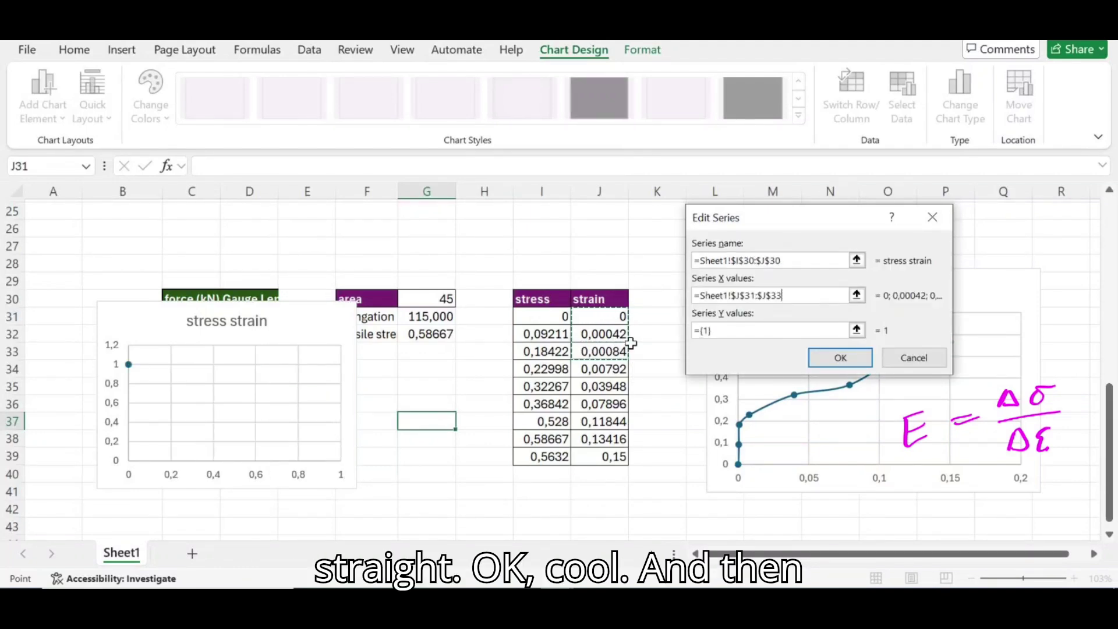
- Set the series Y values to the stresses in I31:I33, accept the data source and move the chart beside the full stress-strain chart
{"action": "left_click", "coordinate": [856, 330]}
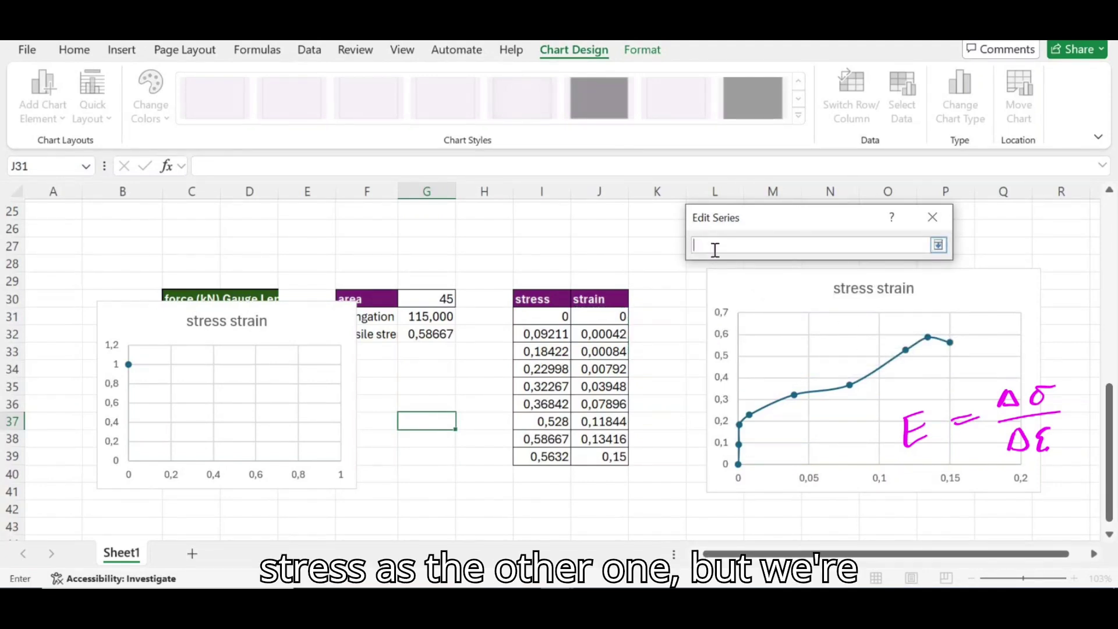
{"action": "left_click", "coordinate": [547, 318]}
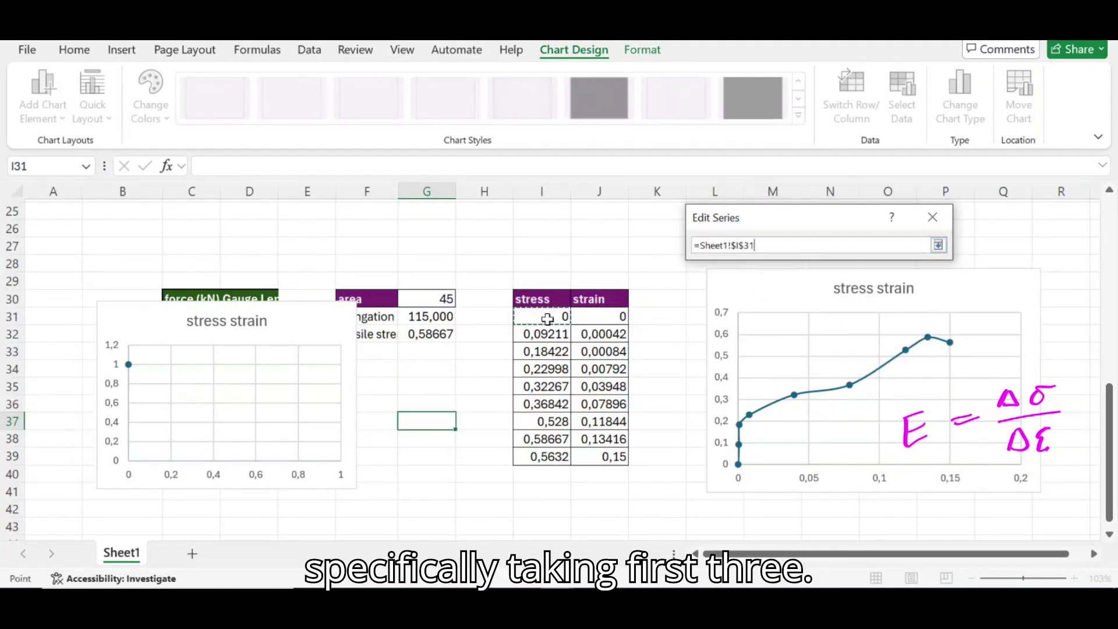
{"action": "left_click_drag", "start_coordinate": [547, 319], "coordinate": [548, 348]}
{"action": "key", "text": "Return"}
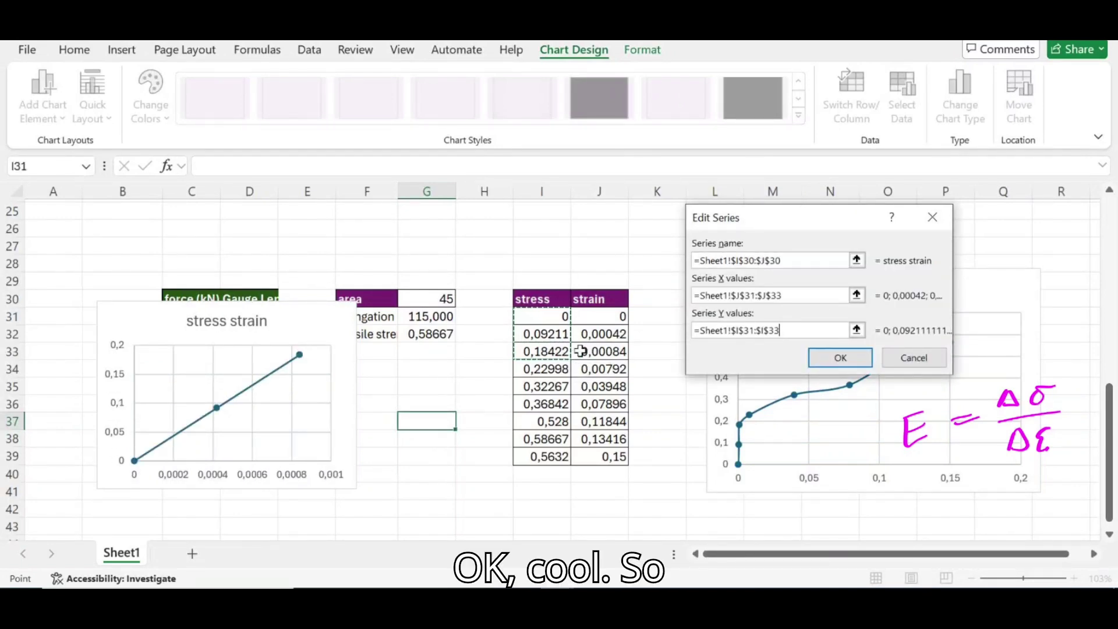
{"action": "left_click", "coordinate": [855, 358]}
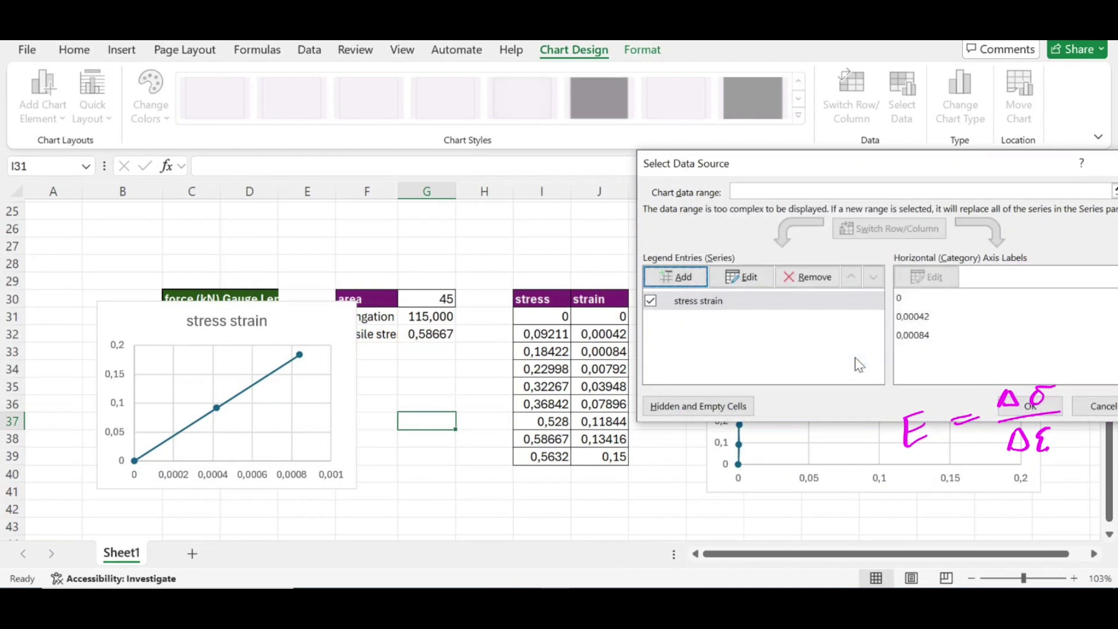
{"action": "left_click", "coordinate": [1030, 406]}
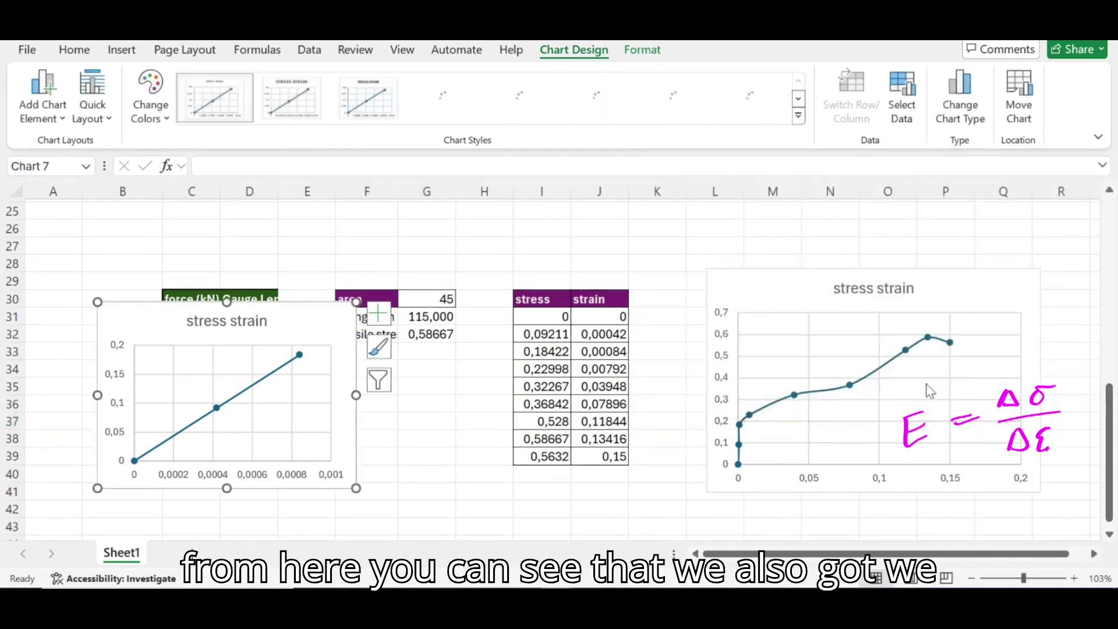
{"action": "left_click", "coordinate": [261, 317]}
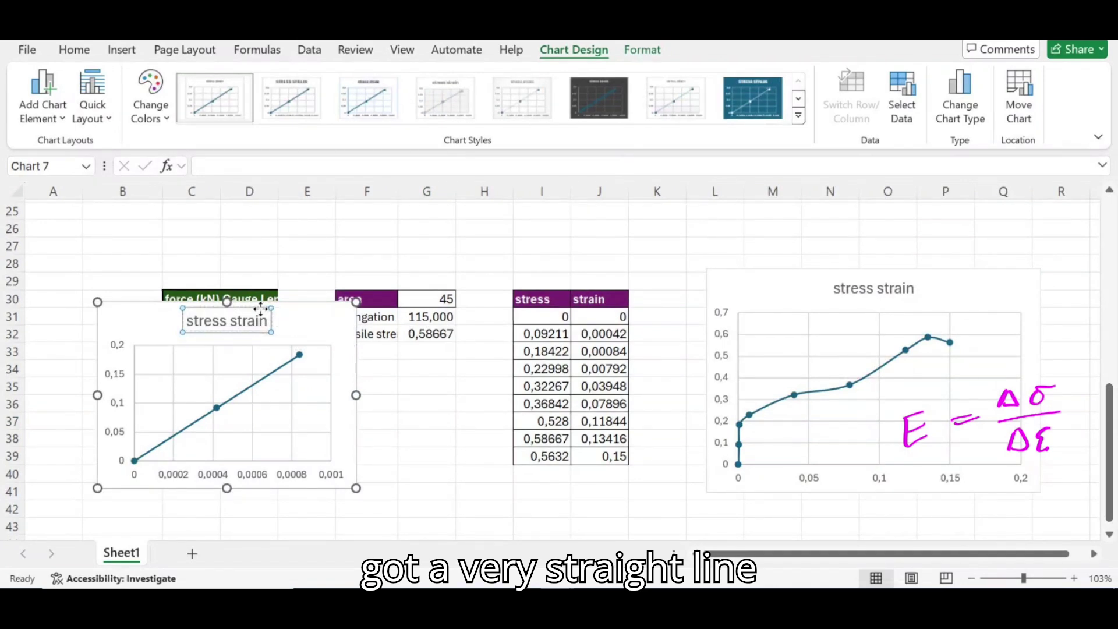
{"action": "left_click_drag", "start_coordinate": [296, 317], "coordinate": [616, 361]}
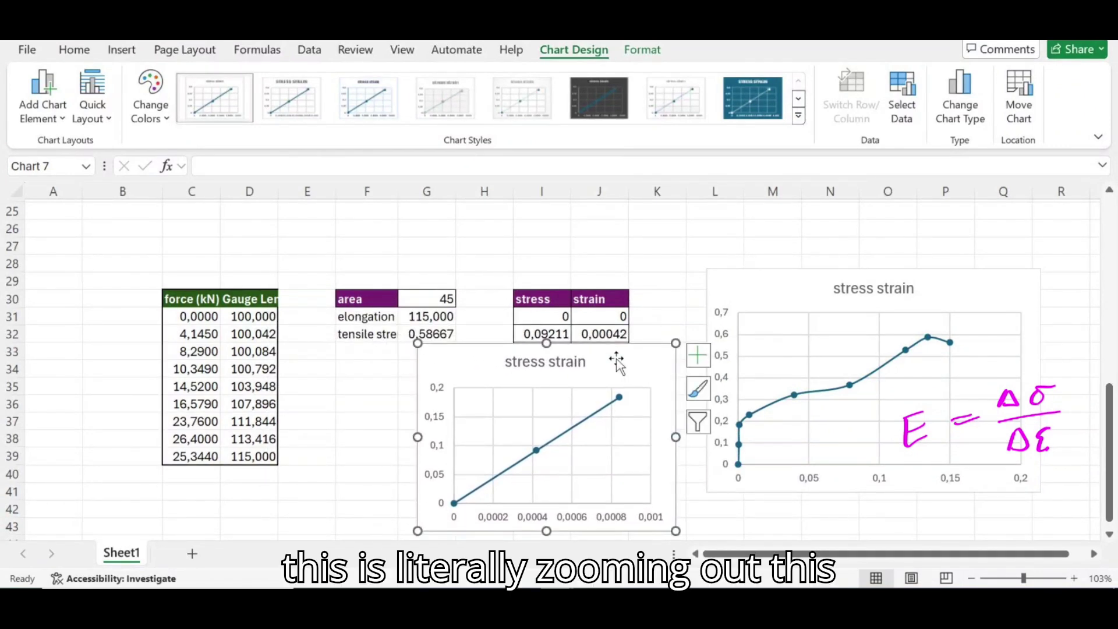
{"action": "mouse_move", "coordinate": [738, 413]}
{"action": "left_mouse_down"}
{"action": "mouse_move", "coordinate": [738, 465]}
{"action": "mouse_move", "coordinate": [698, 357]}
{"action": "mouse_move", "coordinate": [679, 345]}
{"action": "mouse_move", "coordinate": [726, 415]}
{"action": "left_mouse_up"}
{"action": "left_click_drag", "start_coordinate": [677, 528], "coordinate": [726, 463]}
{"action": "mouse_move", "coordinate": [673, 347]}
{"action": "left_mouse_down"}
{"action": "mouse_move", "coordinate": [560, 353]}
{"action": "mouse_move", "coordinate": [412, 469]}
{"action": "mouse_move", "coordinate": [666, 531]}
{"action": "mouse_move", "coordinate": [687, 476]}
{"action": "mouse_move", "coordinate": [647, 339]}
{"action": "left_mouse_up"}
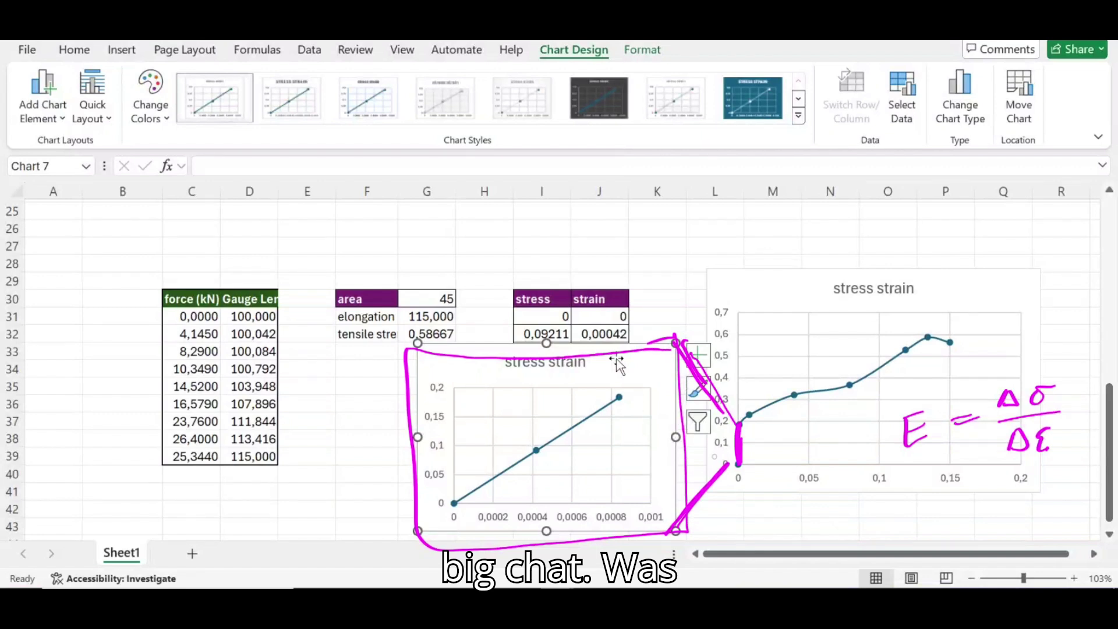
{"action": "left_click_drag", "start_coordinate": [454, 502], "coordinate": [617, 398]}
{"action": "mouse_move", "coordinate": [454, 505]}
{"action": "left_mouse_down"}
{"action": "mouse_move", "coordinate": [617, 407]}
{"action": "mouse_move", "coordinate": [575, 451]}
{"action": "mouse_move", "coordinate": [512, 473]}
{"action": "left_mouse_up"}
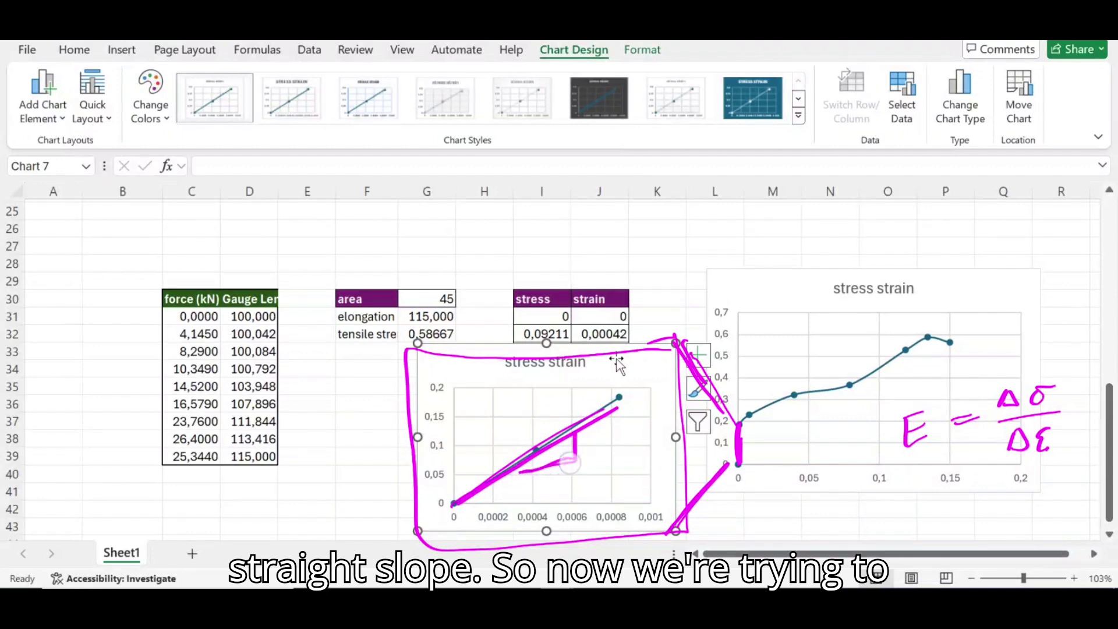
{"action": "mouse_move", "coordinate": [577, 422]}
{"action": "left_mouse_down"}
{"action": "mouse_move", "coordinate": [576, 460]}
{"action": "mouse_move", "coordinate": [518, 472]}
{"action": "left_mouse_up"}
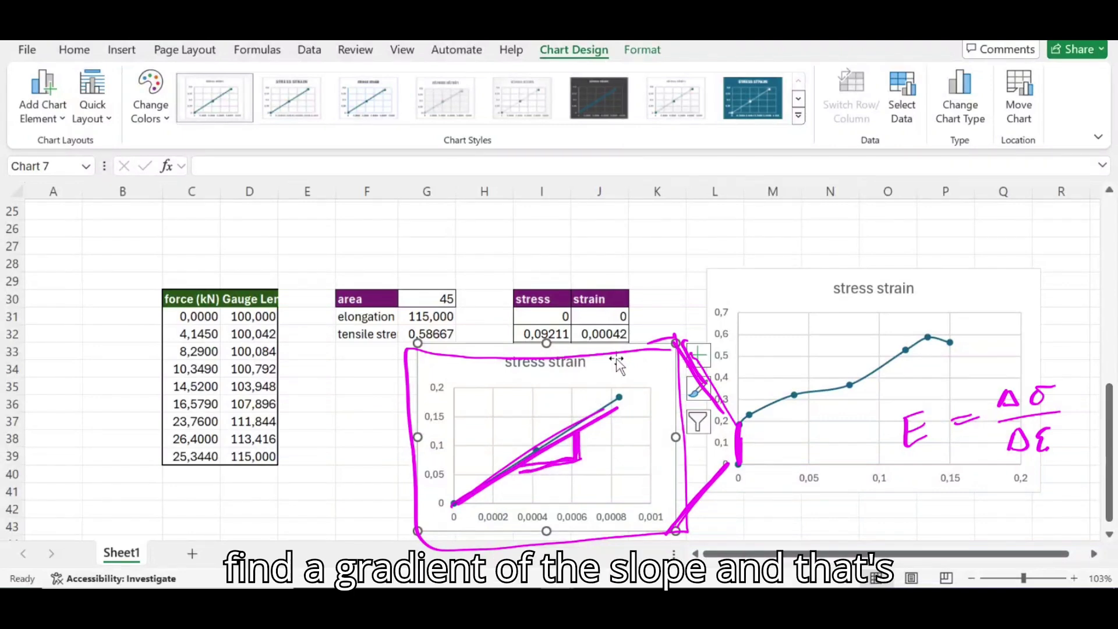
{"action": "mouse_move", "coordinate": [932, 240]}
{"action": "left_mouse_down"}
{"action": "mouse_move", "coordinate": [928, 259]}
{"action": "mouse_move", "coordinate": [955, 230]}
{"action": "left_mouse_up"}
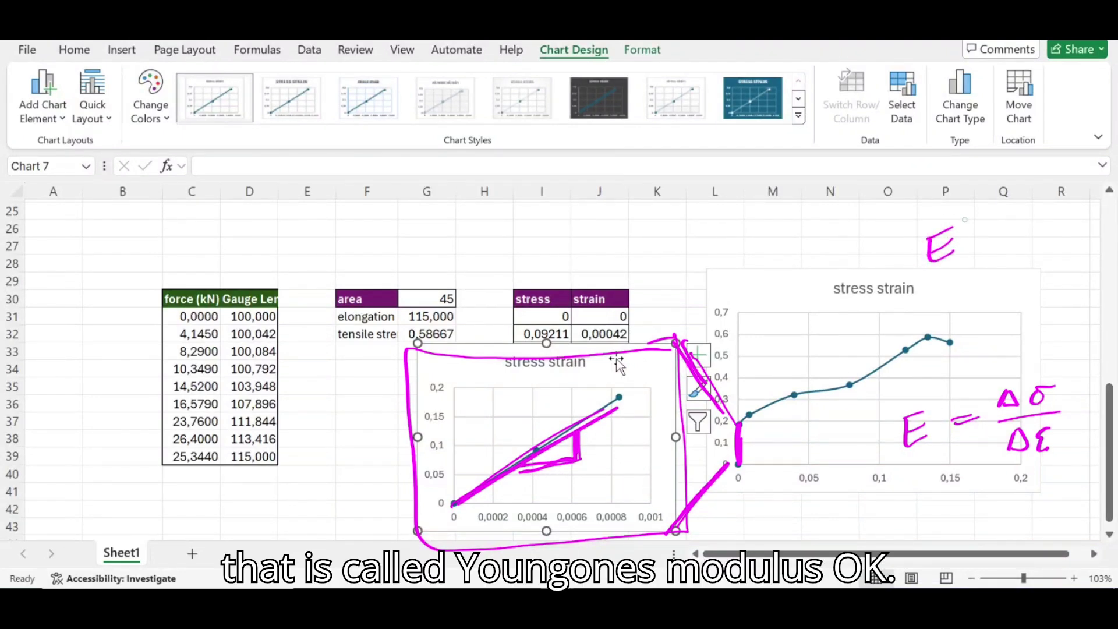
{"action": "left_click", "coordinate": [417, 442]}
{"action": "left_click", "coordinate": [684, 378]}
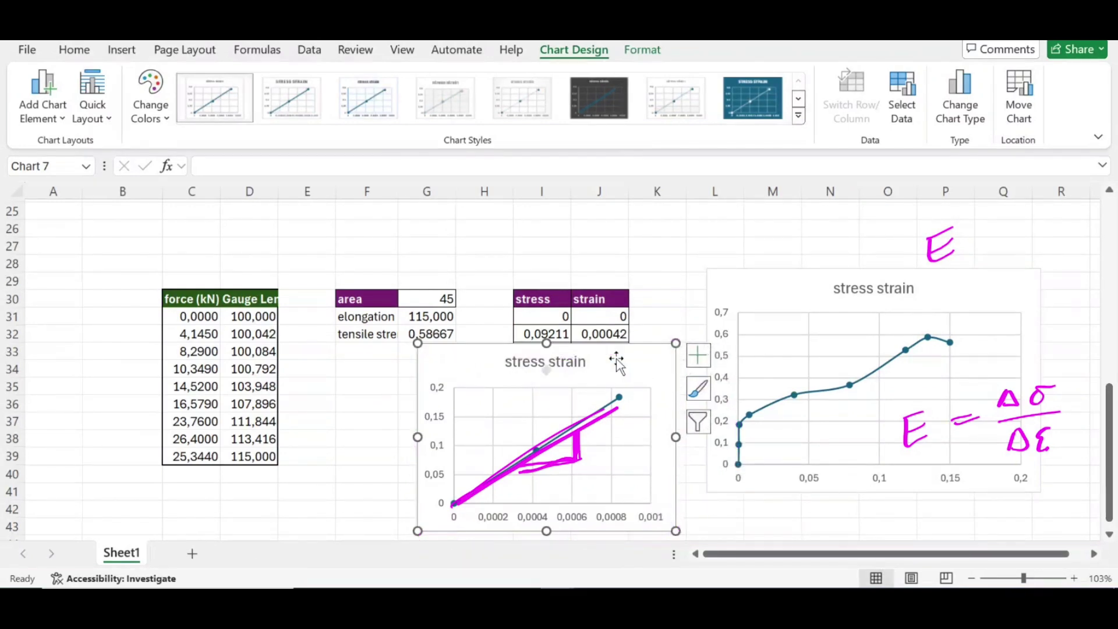
{"action": "left_click", "coordinate": [559, 443]}
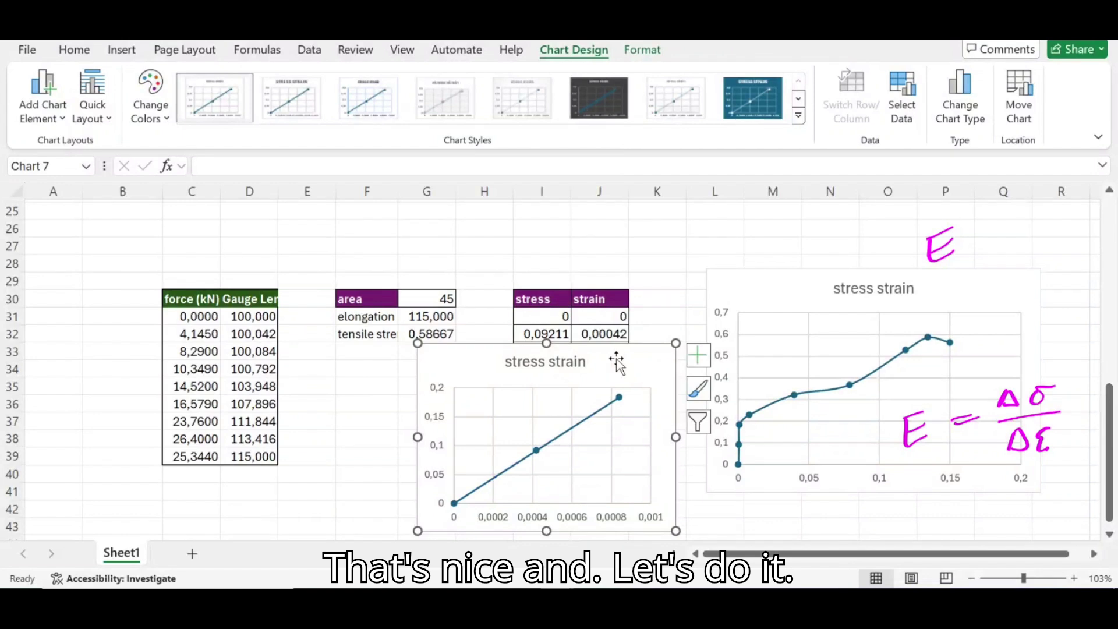
- Move the linear-region chart next to the force table, give it axis titles and enlarge it to span columns E to K
{"action": "left_click_drag", "start_coordinate": [617, 362], "coordinate": [483, 301]}
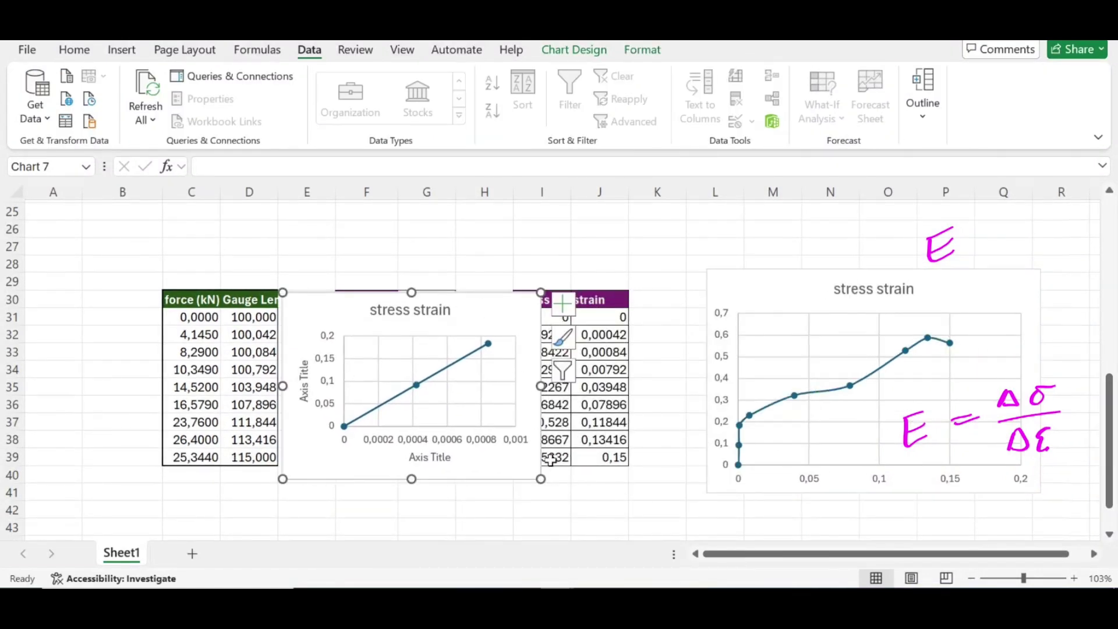
{"action": "left_click_drag", "start_coordinate": [540, 478], "coordinate": [653, 522]}
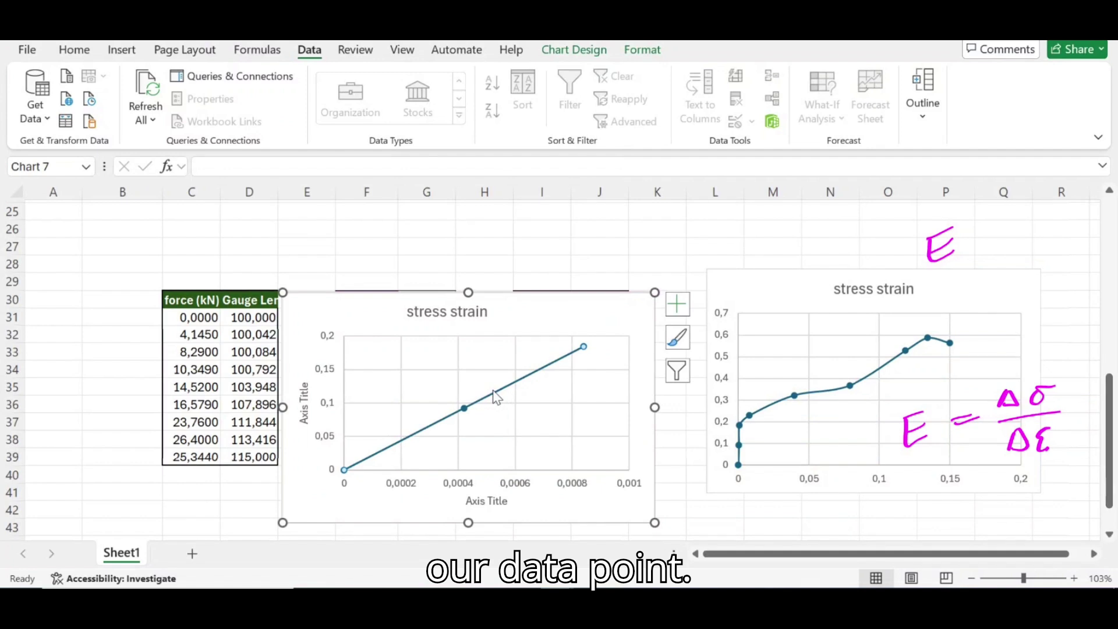
- Show the equation of the linear trendline on the linear-region stress-strain chart
{"action": "double_click", "coordinate": [495, 397]}
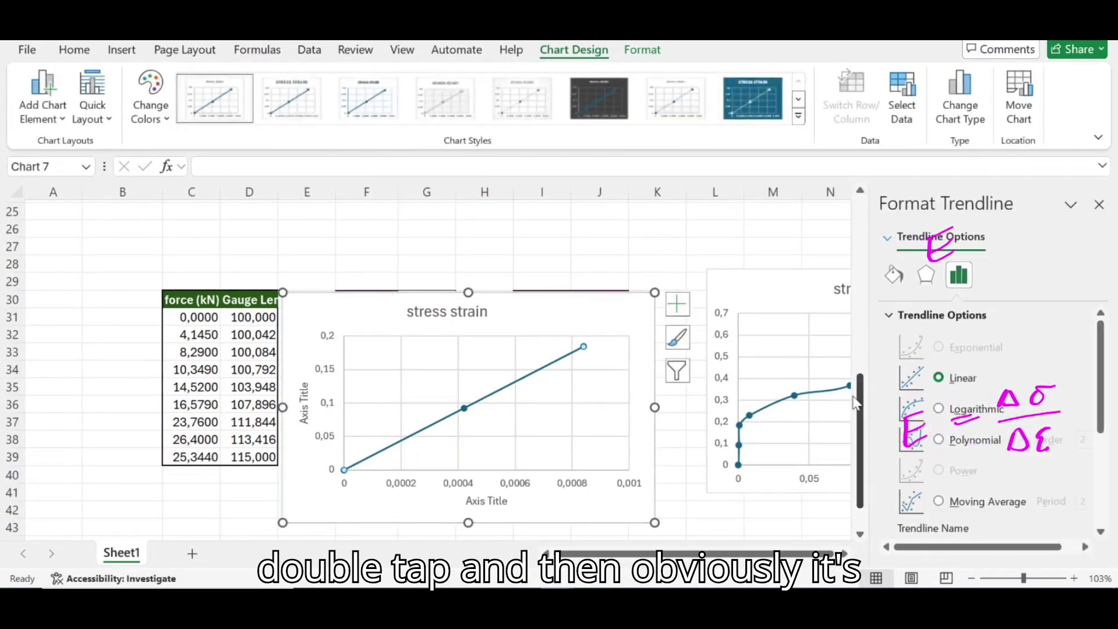
{"action": "scroll", "coordinate": [975, 425], "scroll_direction": "down", "scroll_amount": 2}
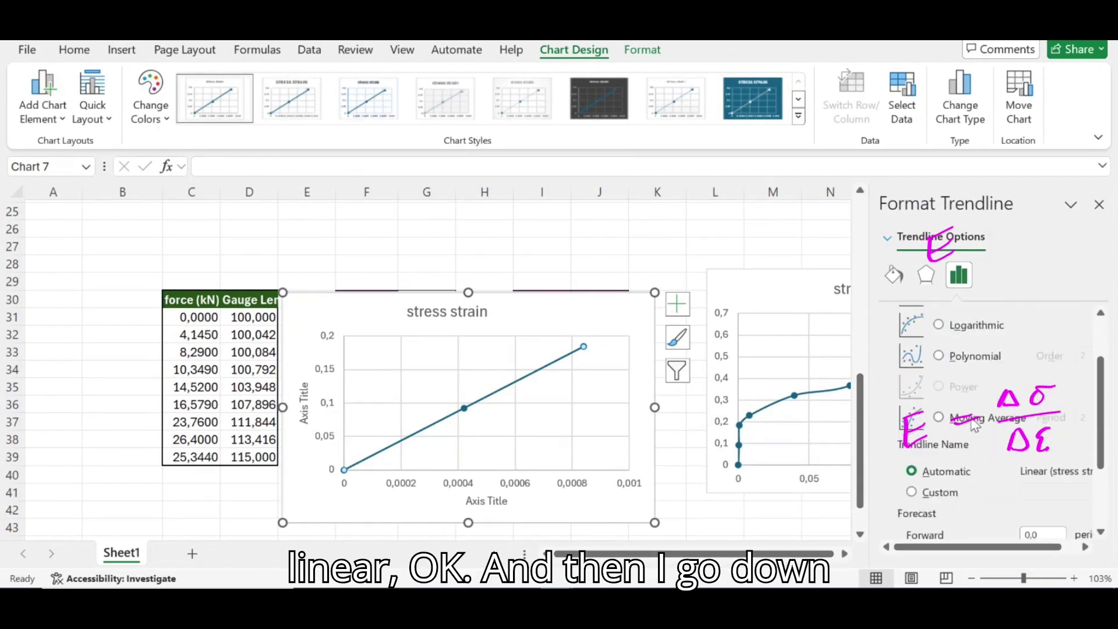
{"action": "scroll", "coordinate": [975, 425], "scroll_direction": "down", "scroll_amount": 3}
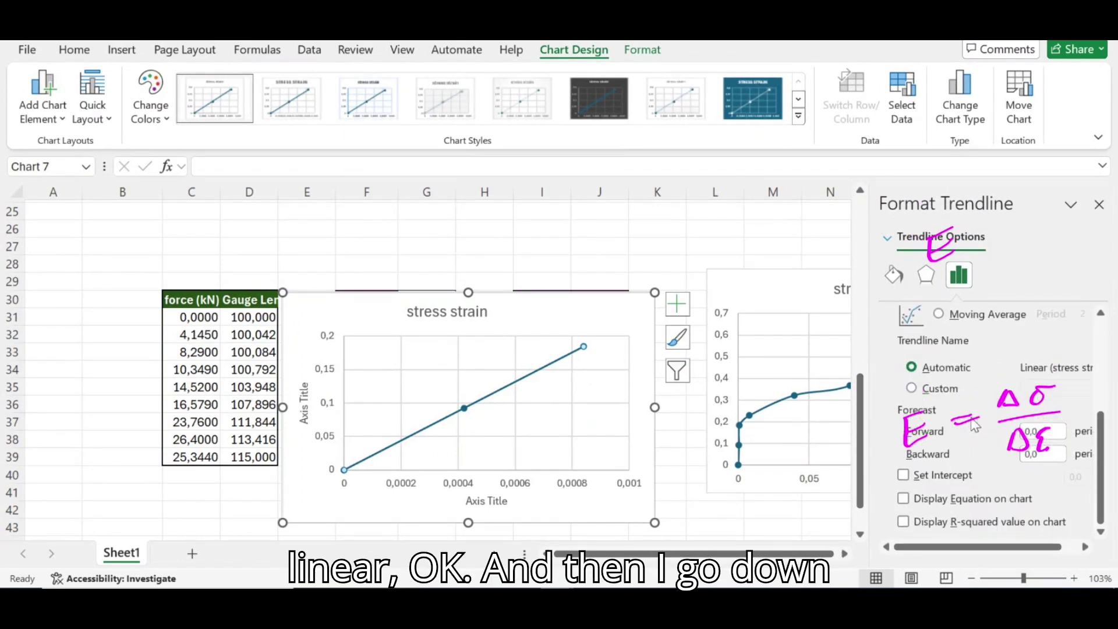
{"action": "left_click", "coordinate": [903, 499]}
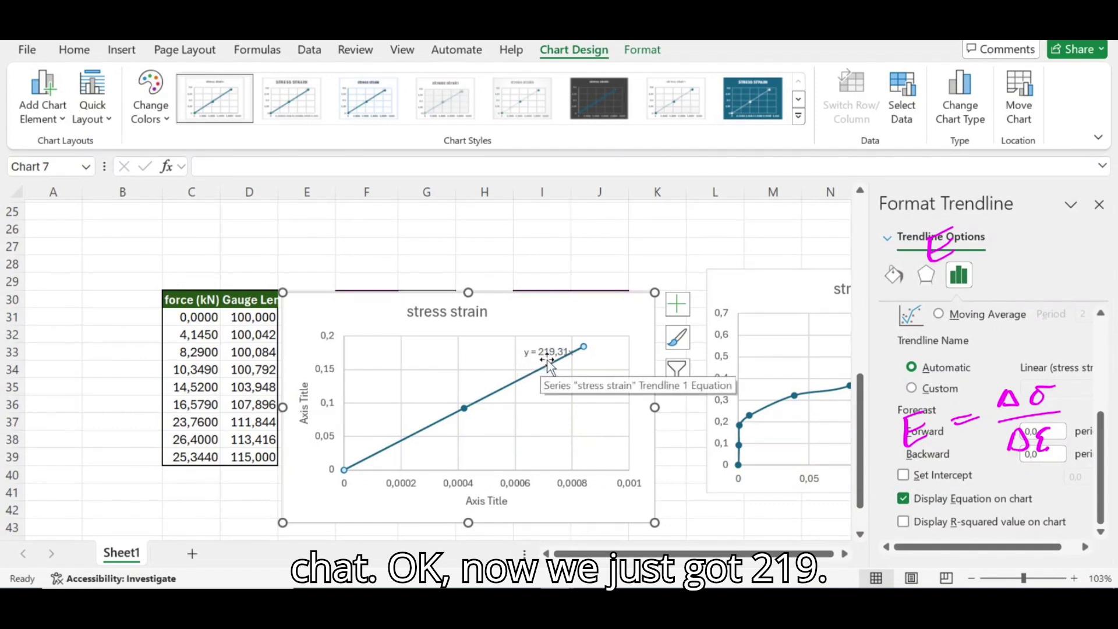
- Move the linear-region chart off the data tables to overlap the full stress-strain chart, and close the formatting options
{"action": "left_click_drag", "start_coordinate": [566, 314], "coordinate": [629, 329]}
{"action": "left_click", "coordinate": [629, 330]}
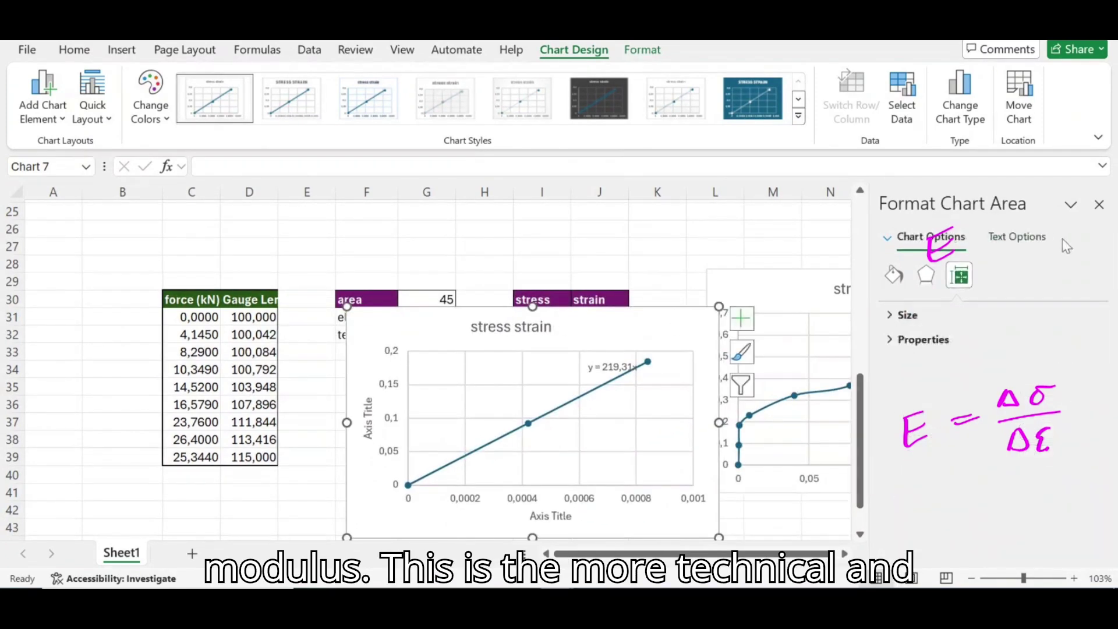
{"action": "left_click", "coordinate": [1099, 205]}
{"action": "left_click_drag", "start_coordinate": [631, 325], "coordinate": [1023, 399]}
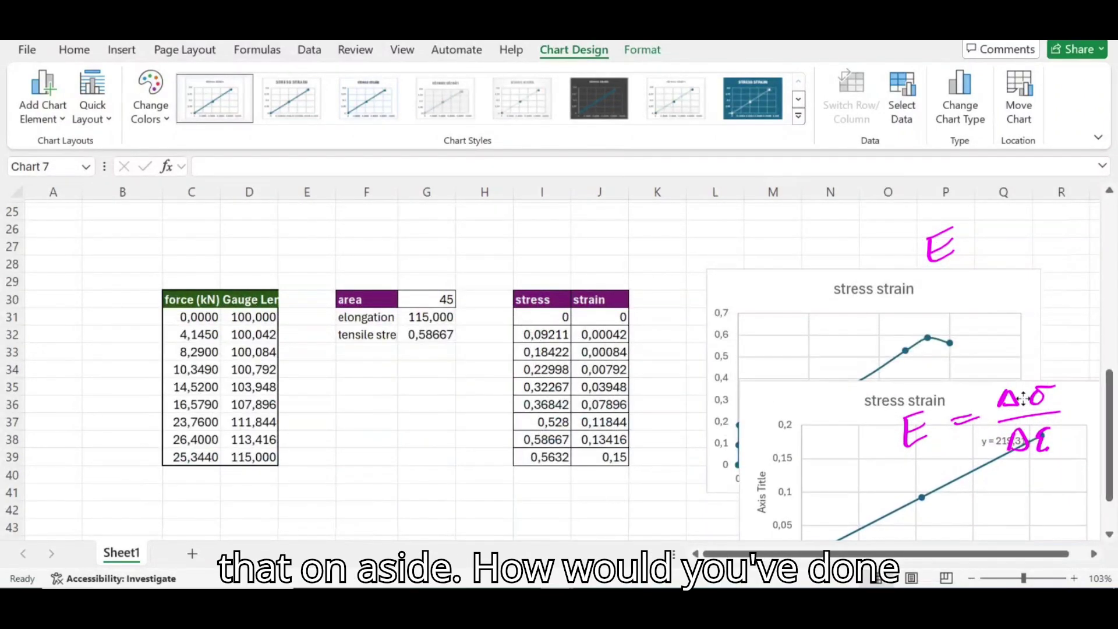
- Label cell F33, below the tensile strength label, as "young Mod"
{"action": "left_click", "coordinate": [352, 353]}
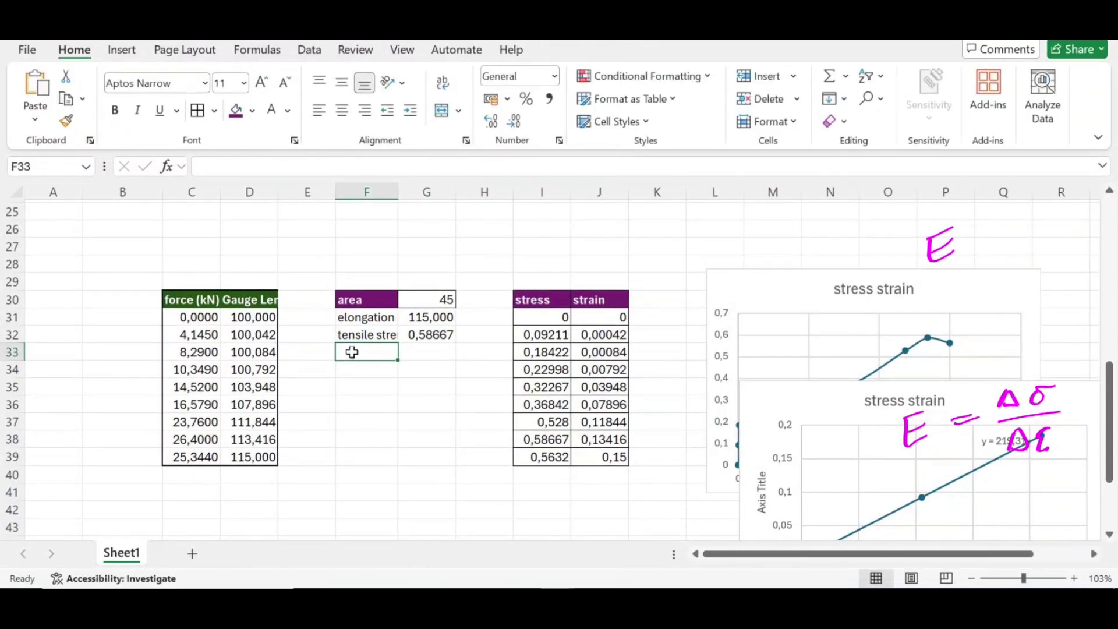
{"action": "type", "text": "="}
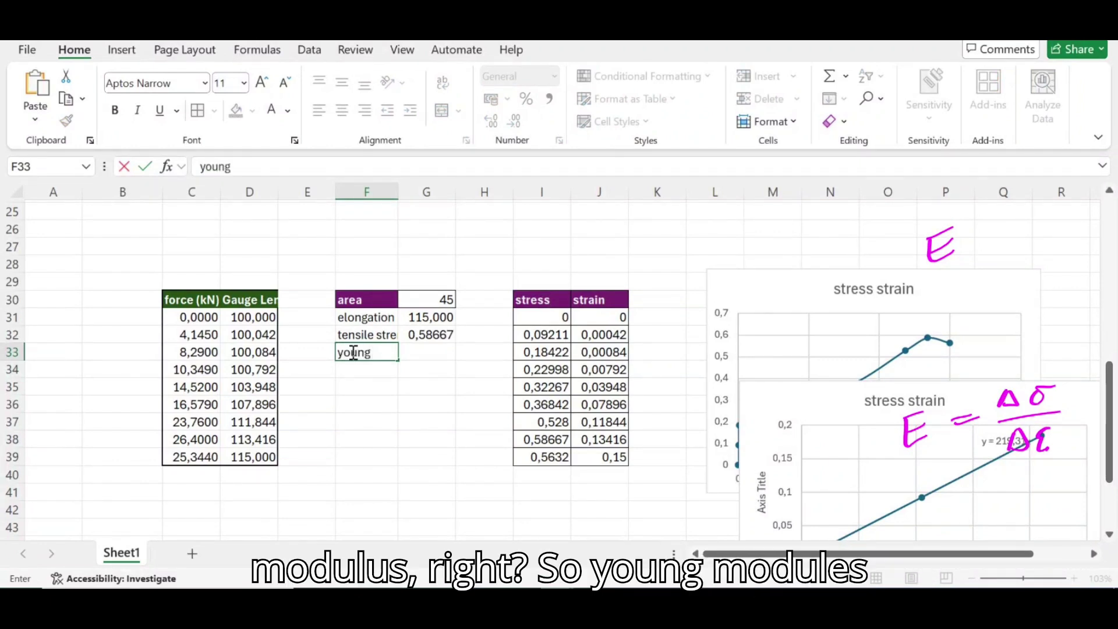
{"action": "type", "text": "Mod"}
- Start the Young's modulus formula in G33 with the stress difference I32-I31
{"action": "double_click", "coordinate": [430, 352]}
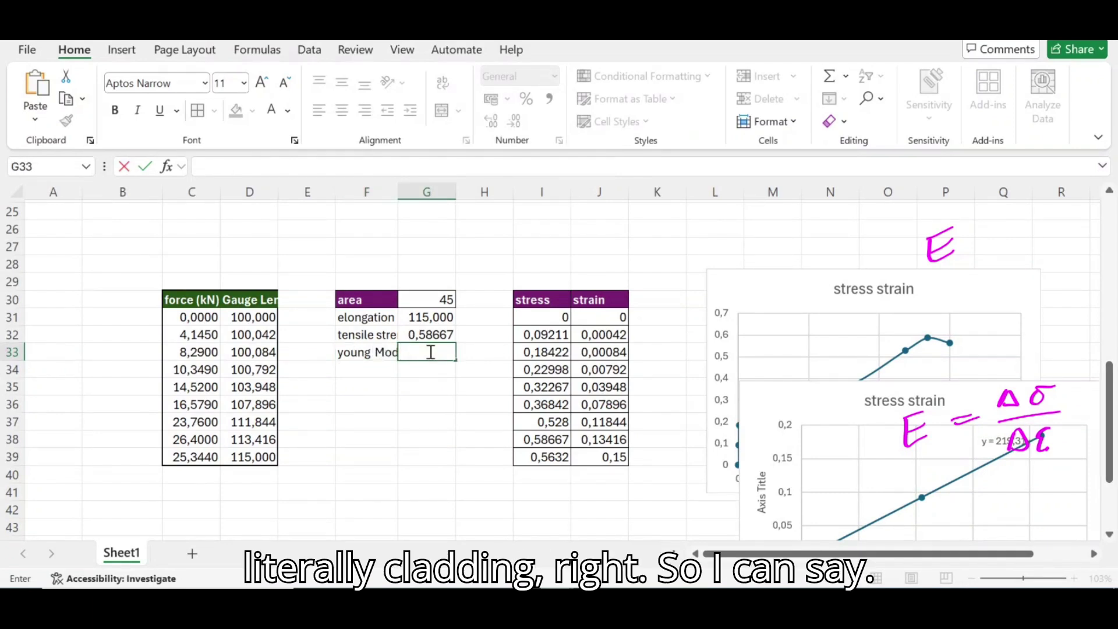
{"action": "type", "text": "+"}
{"action": "key", "text": "BackSpace"}
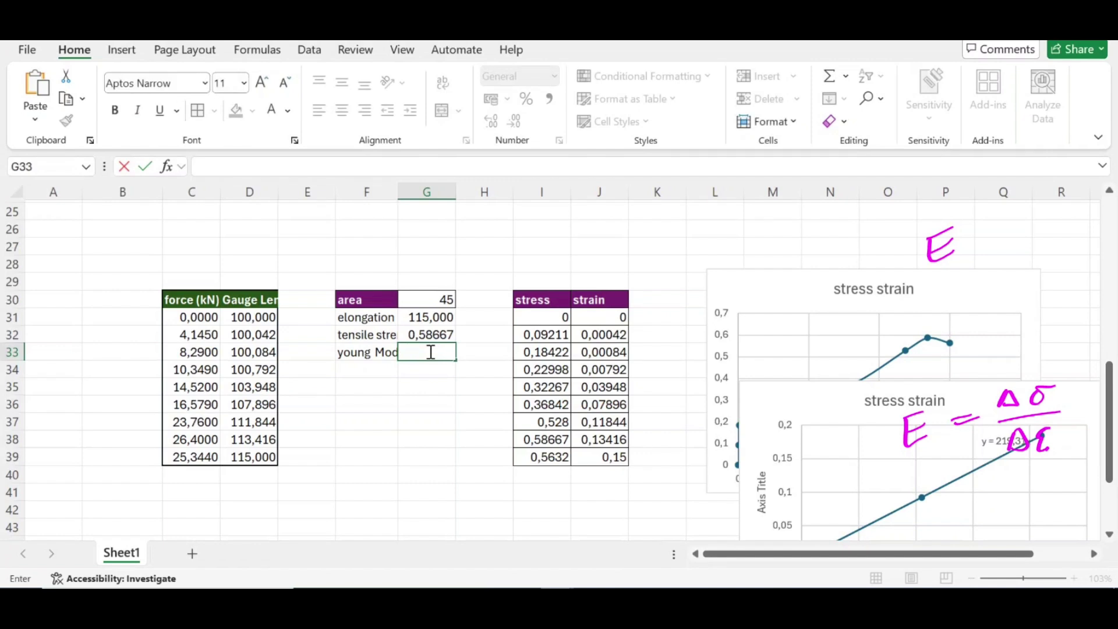
{"action": "type", "text": "="}
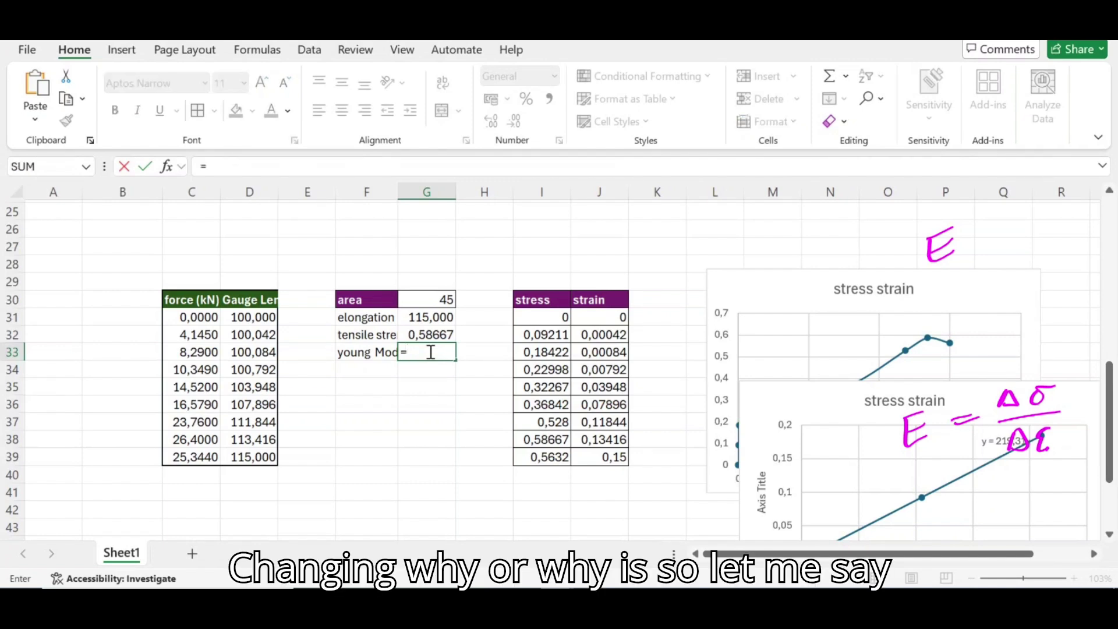
{"action": "left_click", "coordinate": [560, 340]}
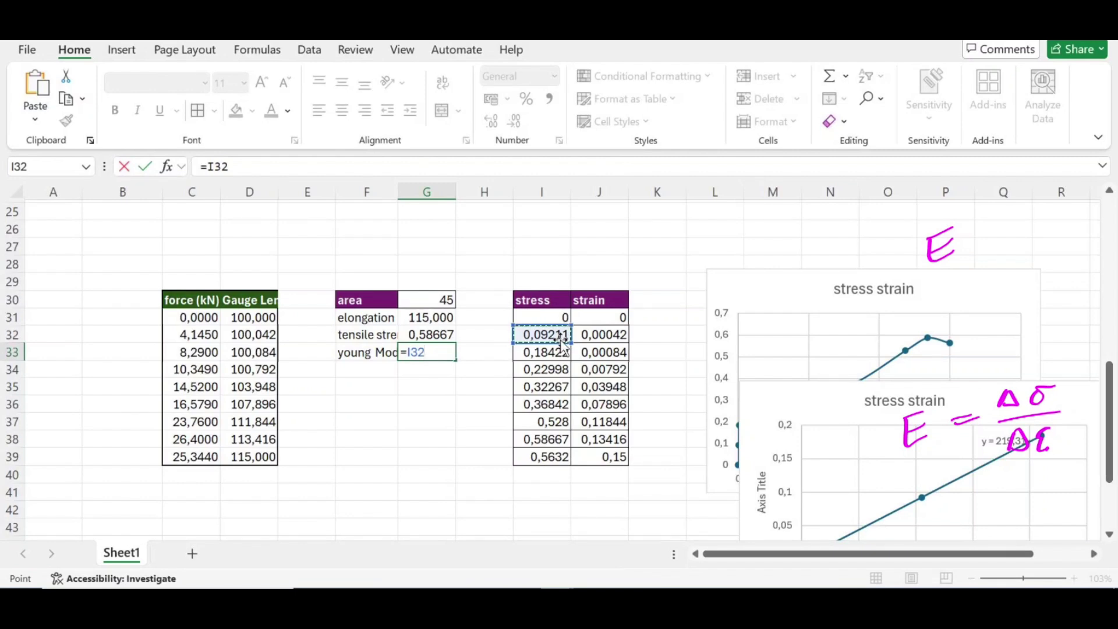
{"action": "type", "text": "-"}
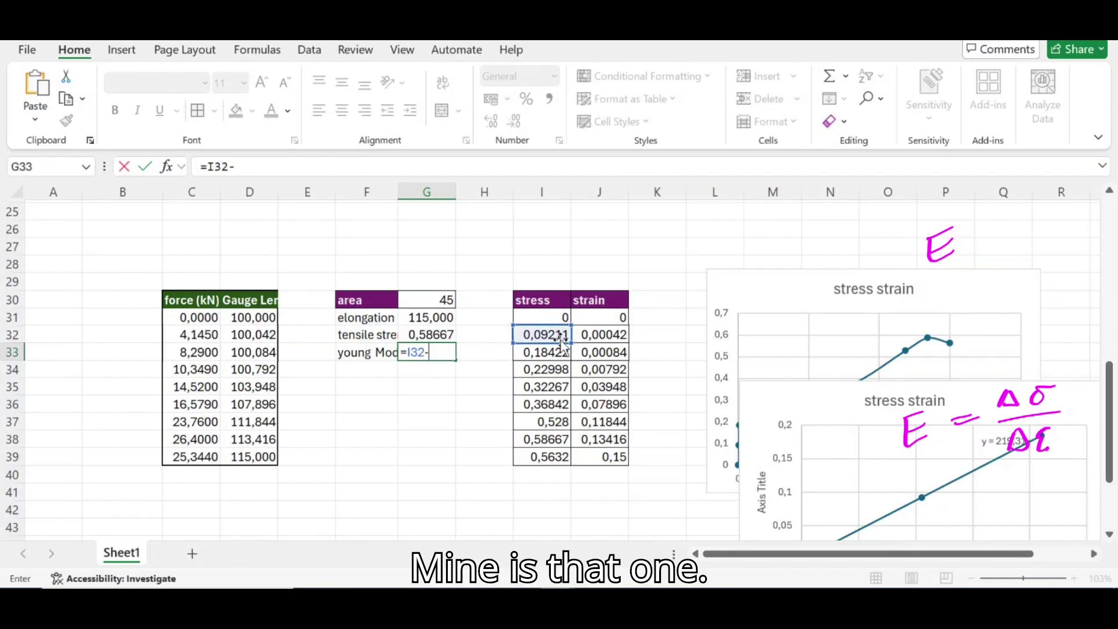
{"action": "left_click", "coordinate": [559, 317]}
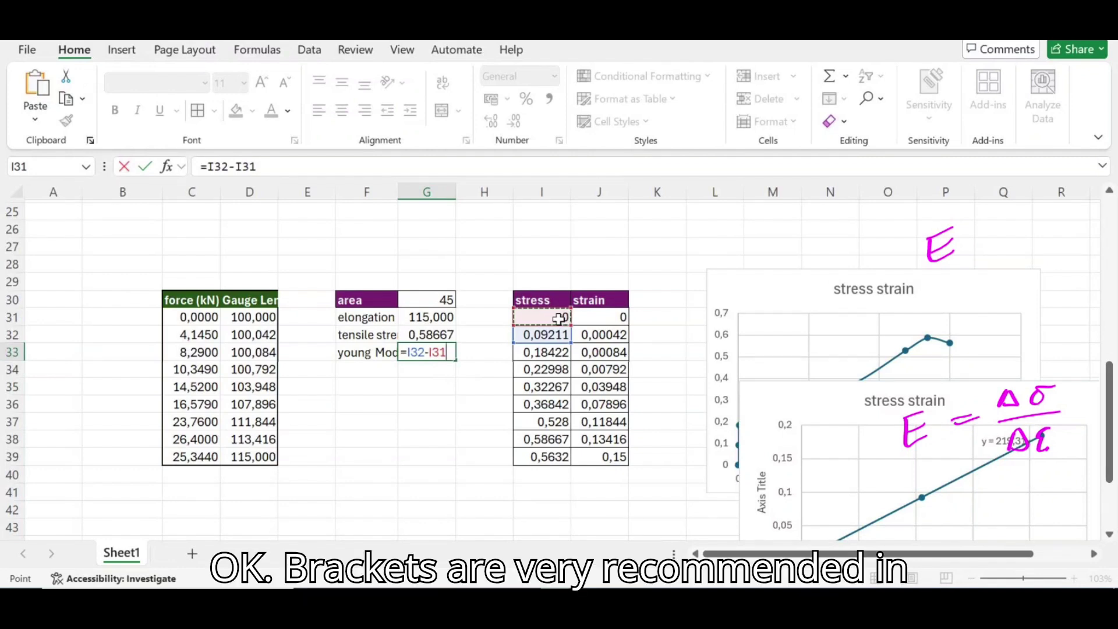
- Enclose the stress difference in brackets so the G33 formula reads =(I32-I31)
{"action": "left_click", "coordinate": [444, 352]}
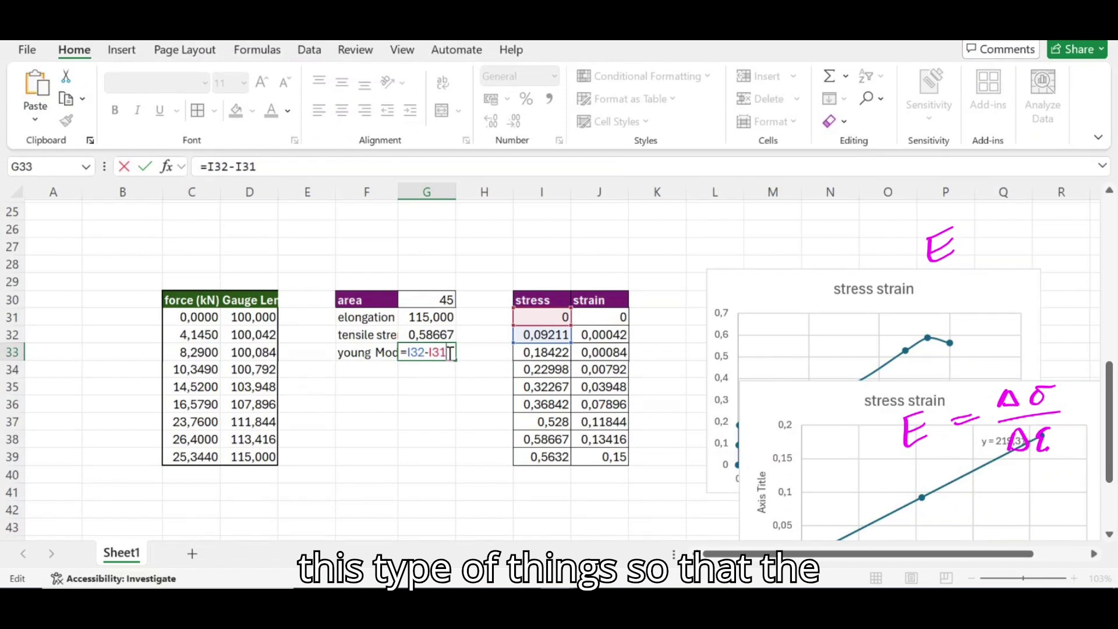
{"action": "type", "text": "0"}
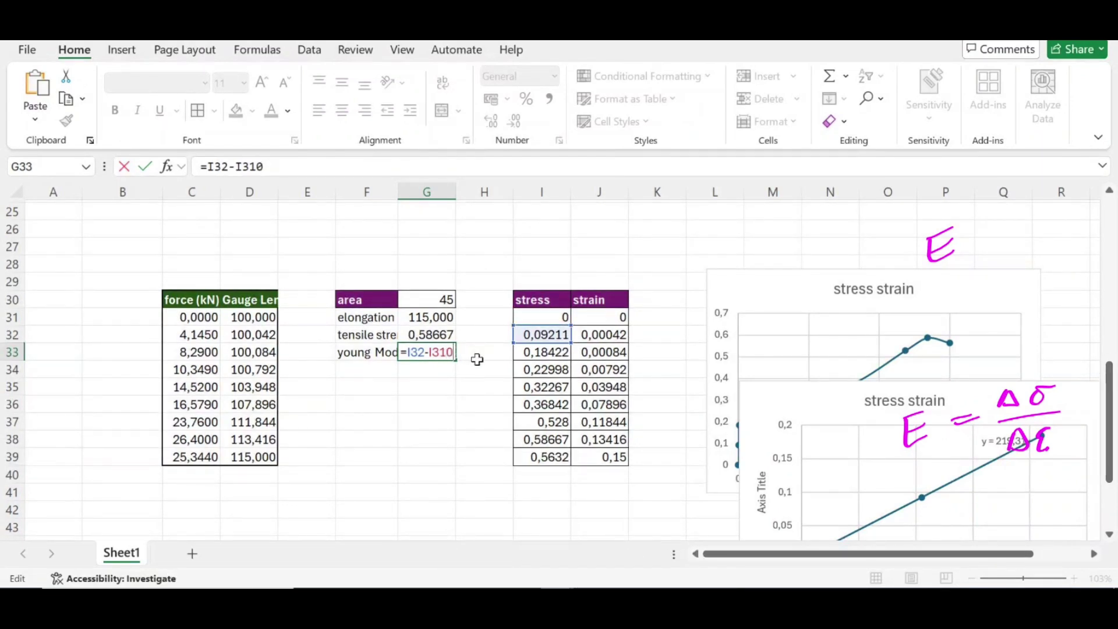
{"action": "key", "text": "BackSpace"}
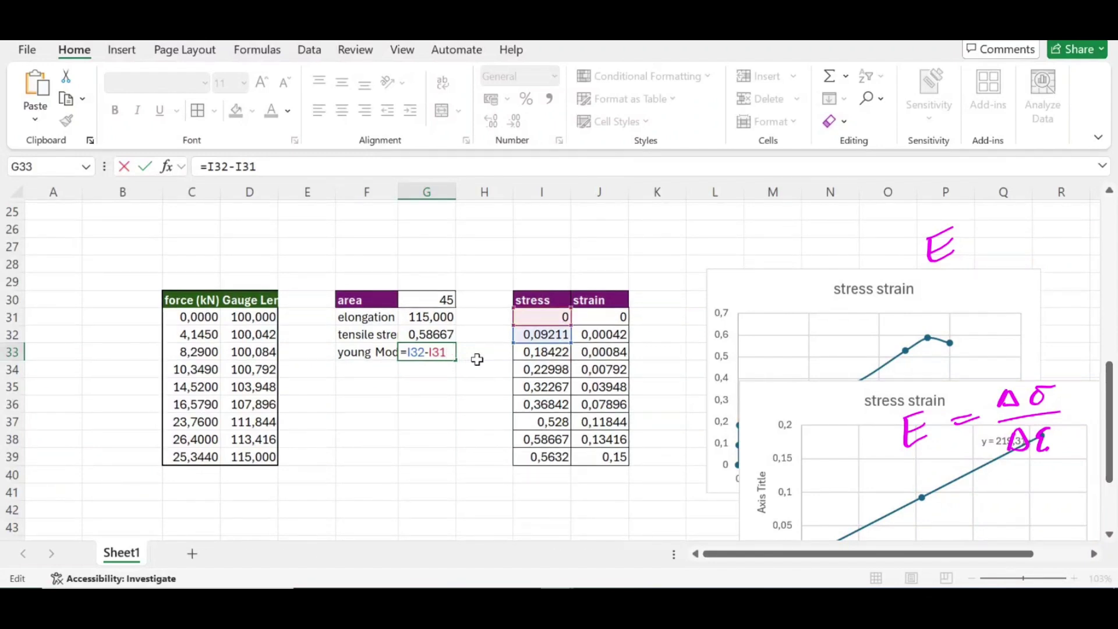
{"action": "type", "text": ")"}
{"action": "key", "text": "Left"}
{"action": "key", "text": "Left"}
{"action": "key", "text": "Left"}
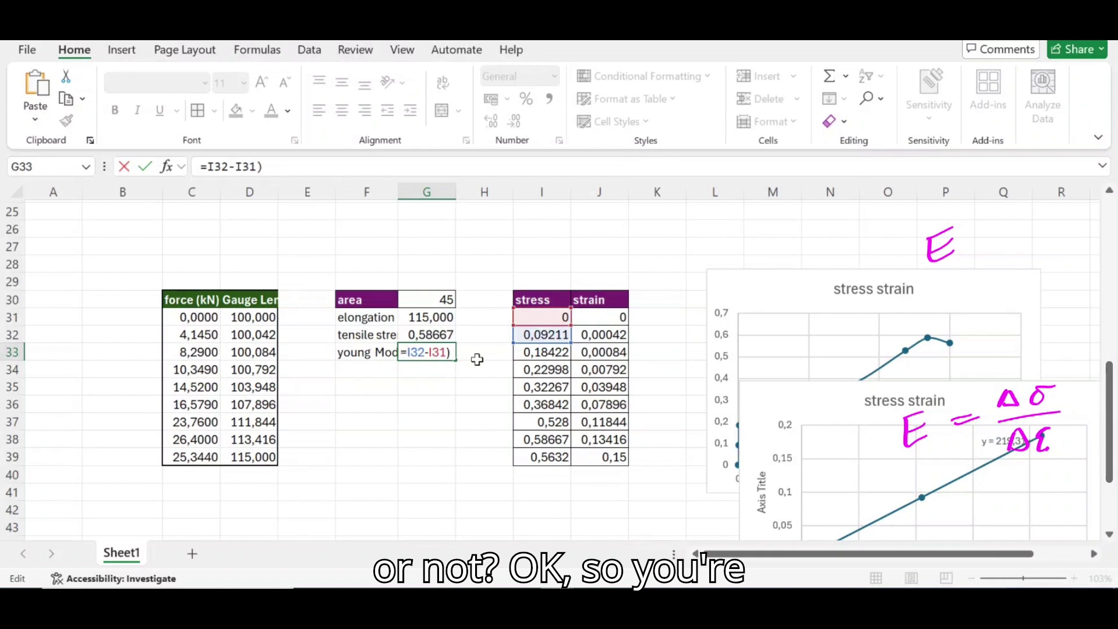
{"action": "key", "text": "Left"}
{"action": "key", "text": "Left"}
{"action": "key", "text": "Left"}
{"action": "key", "text": "Left"}
{"action": "key", "text": "Left"}
{"action": "type", "text": "9"}
{"action": "key", "text": "BackSpace"}
{"action": "type", "text": "("}
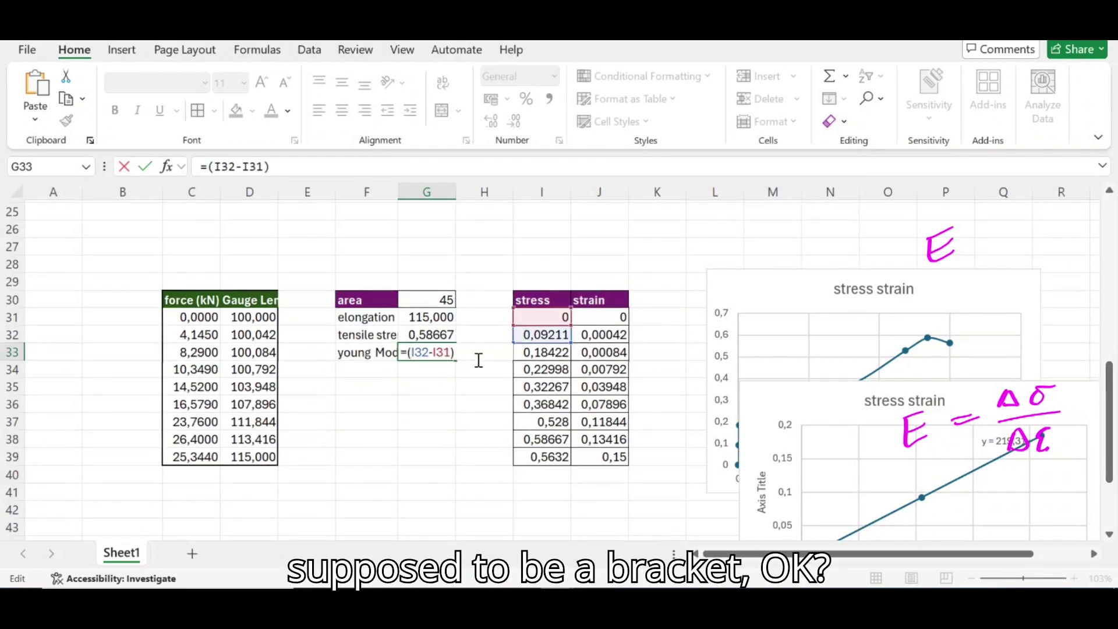
- Add the bracketed strain difference (J32-J31) to the G33 formula and accept the suggested correction =(I32-I31)*(J32-J31)
{"action": "key", "text": "Right"}
{"action": "key", "text": "Right"}
{"action": "key", "text": "Right"}
{"action": "key", "text": "Right"}
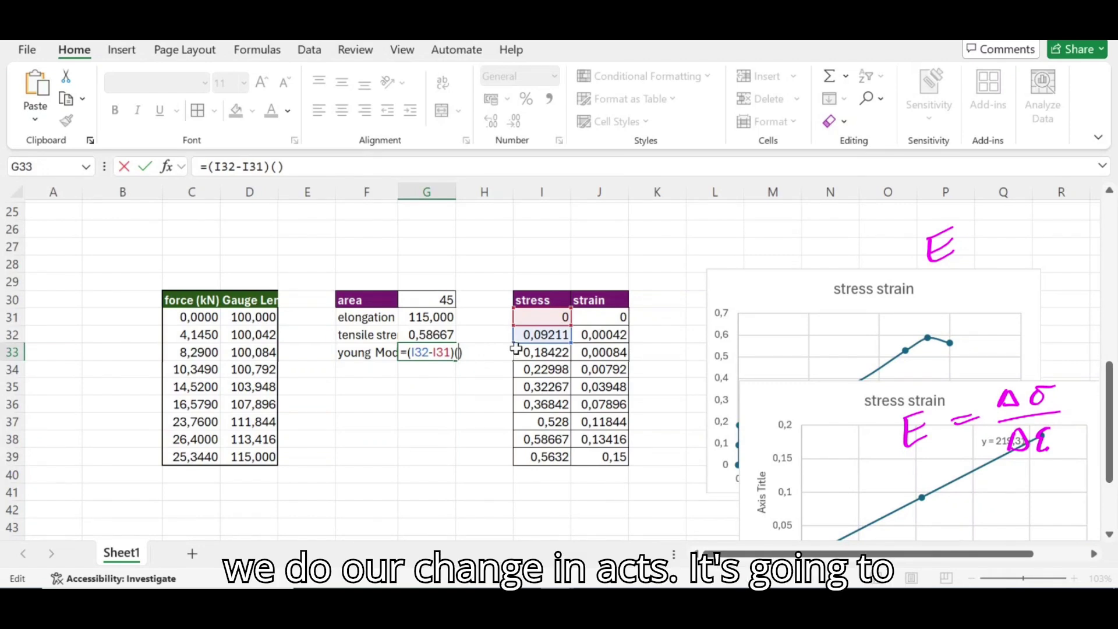
{"action": "left_click", "coordinate": [608, 334]}
{"action": "type", "text": "-"}
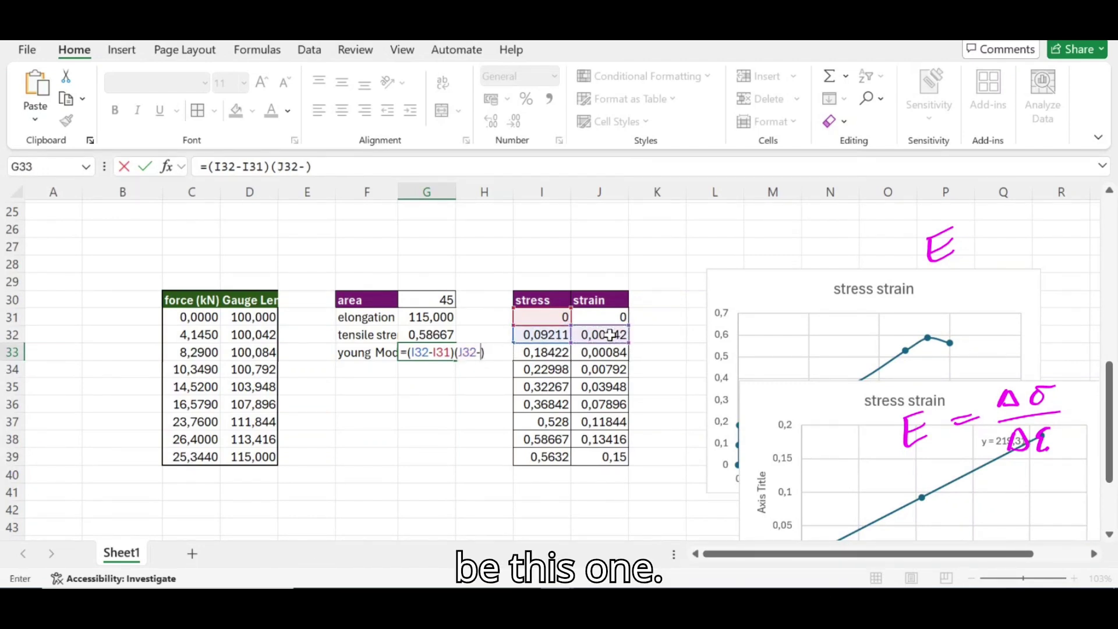
{"action": "left_click", "coordinate": [620, 316]}
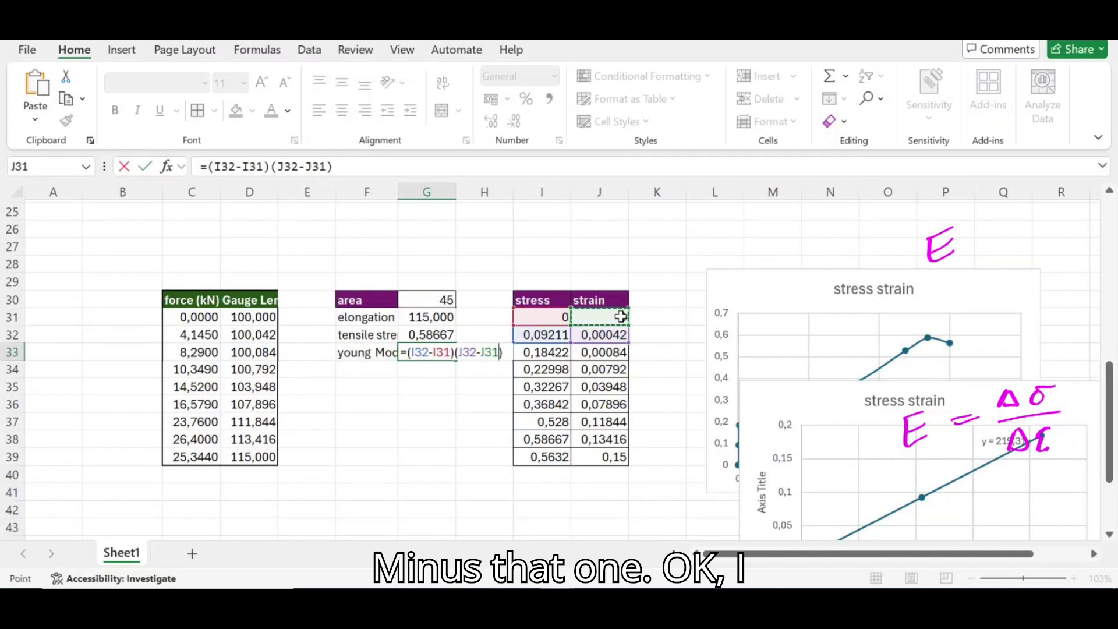
{"action": "key", "text": "Return"}
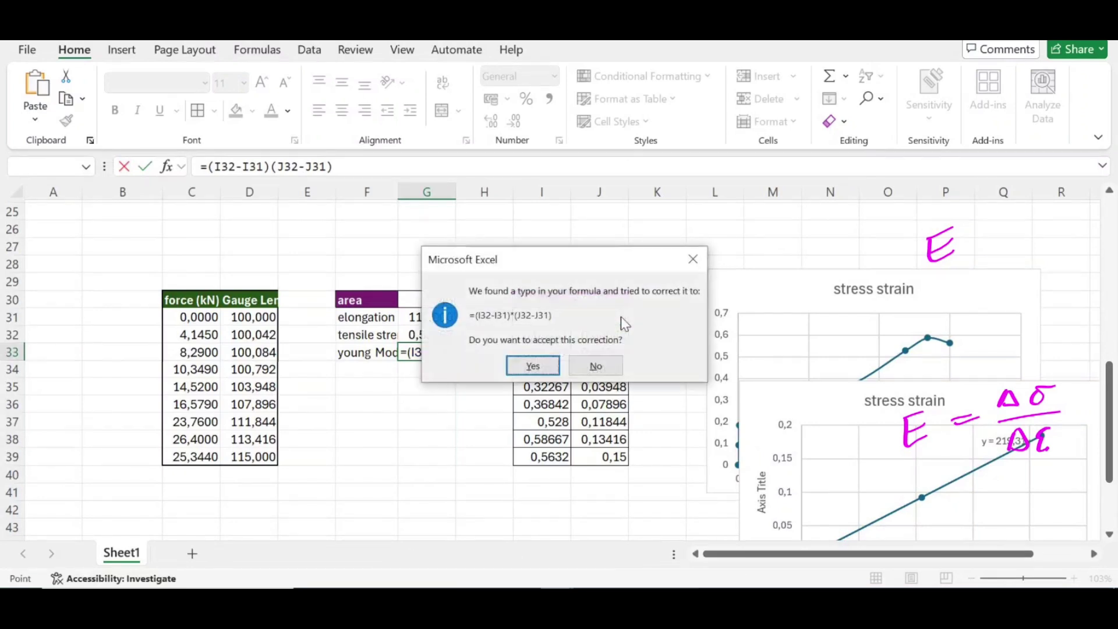
{"action": "left_click", "coordinate": [534, 366]}
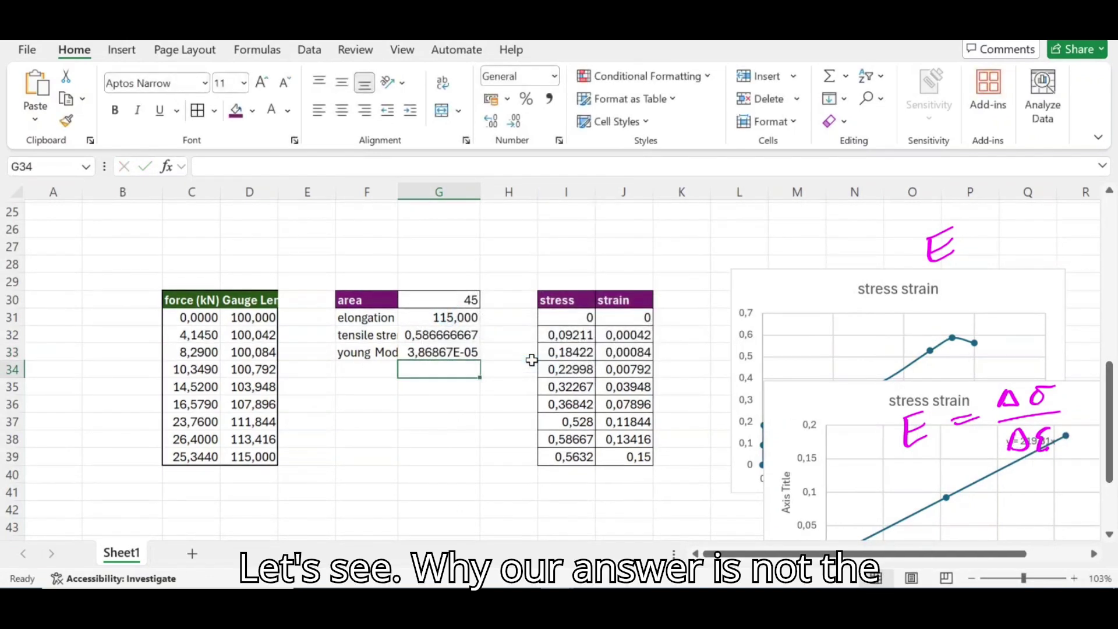
- Replace the multiplication in the G33 formula with division so it reads =(I32-I31)/(J32-J31)
{"action": "double_click", "coordinate": [453, 353]}
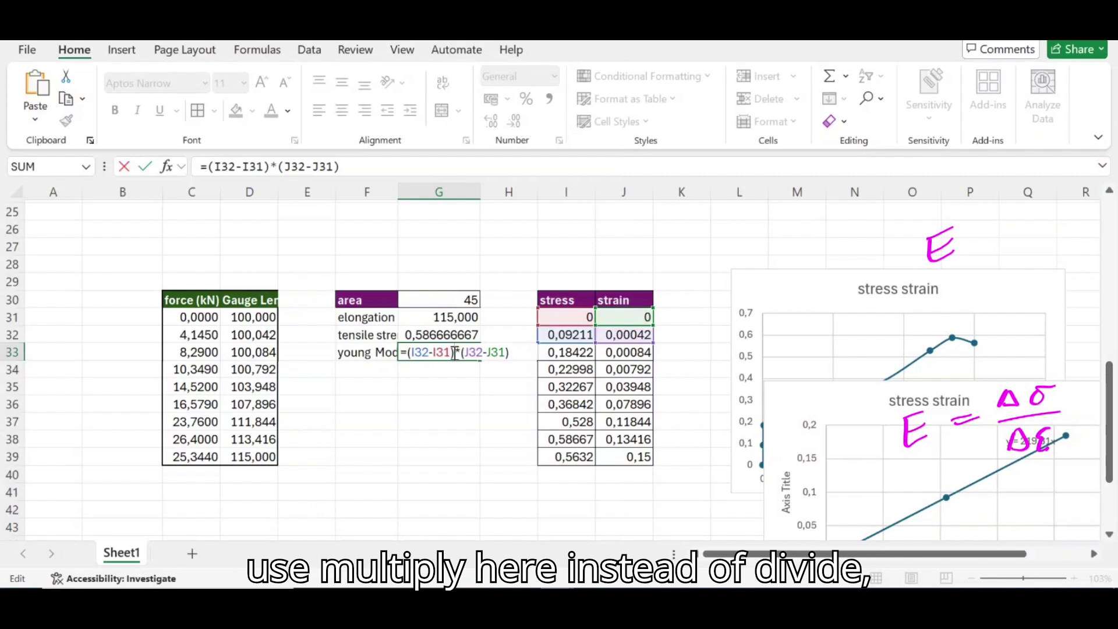
{"action": "key", "text": "BackSpace"}
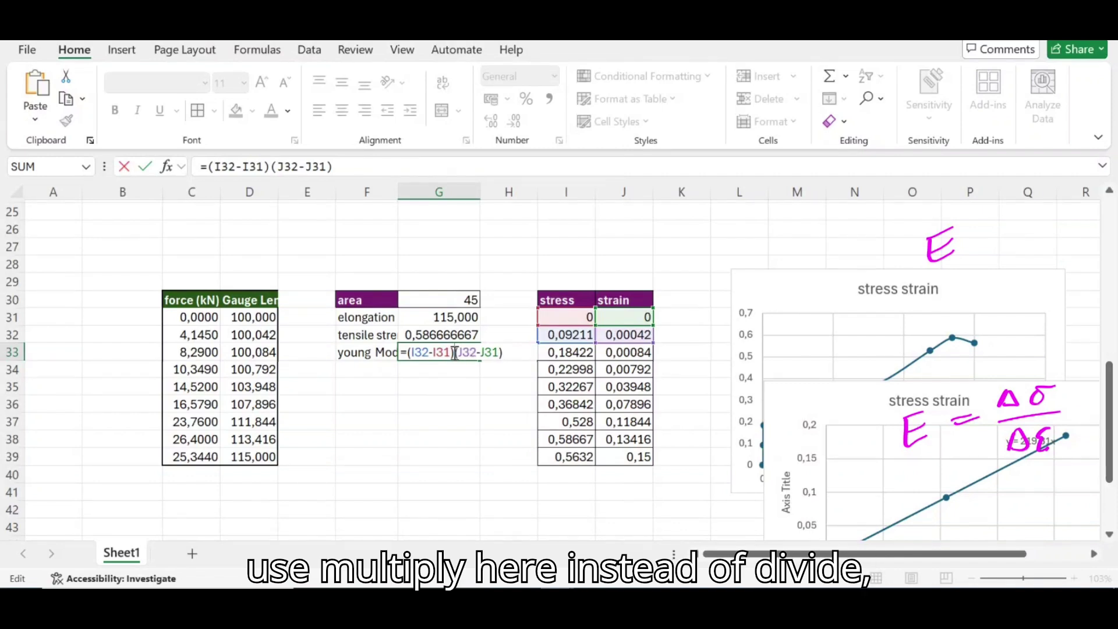
{"action": "type", "text": "/"}
{"action": "key", "text": "Return"}
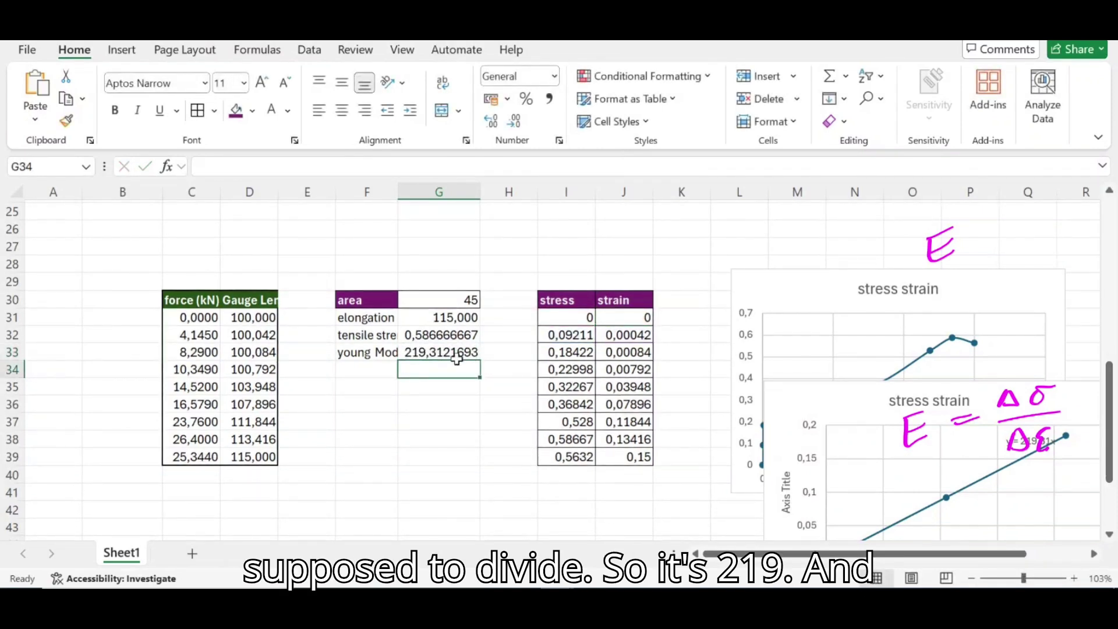
- Move the linear-region chart below the tables, then enlarge the full stress-strain chart and place it beside the strain column
{"action": "left_click_drag", "start_coordinate": [988, 401], "coordinate": [885, 339]}
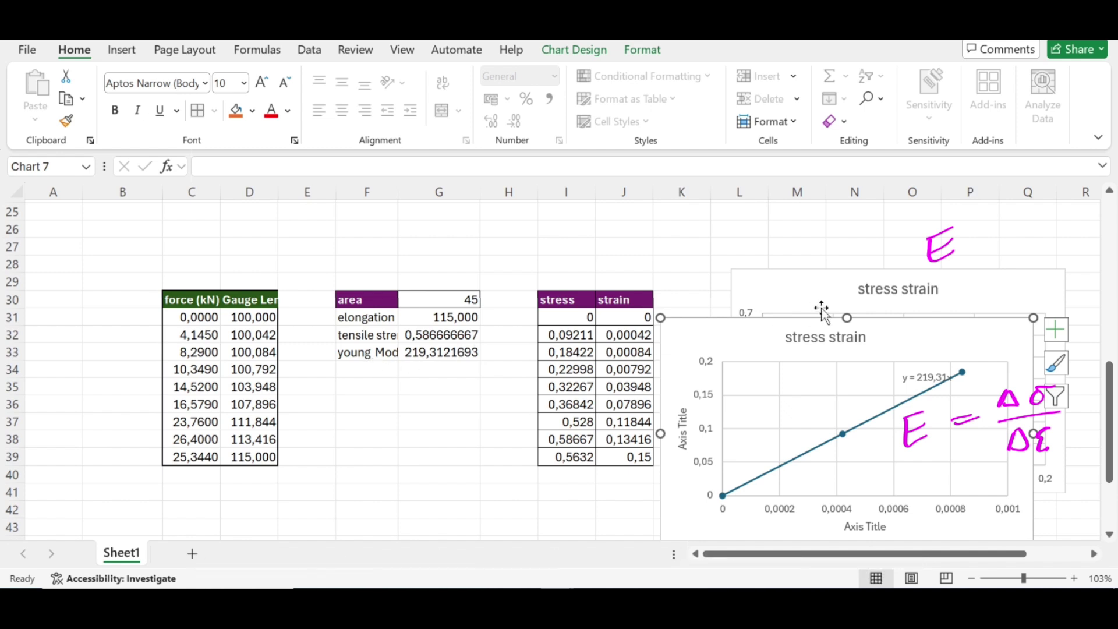
{"action": "left_click_drag", "start_coordinate": [804, 324], "coordinate": [589, 528]}
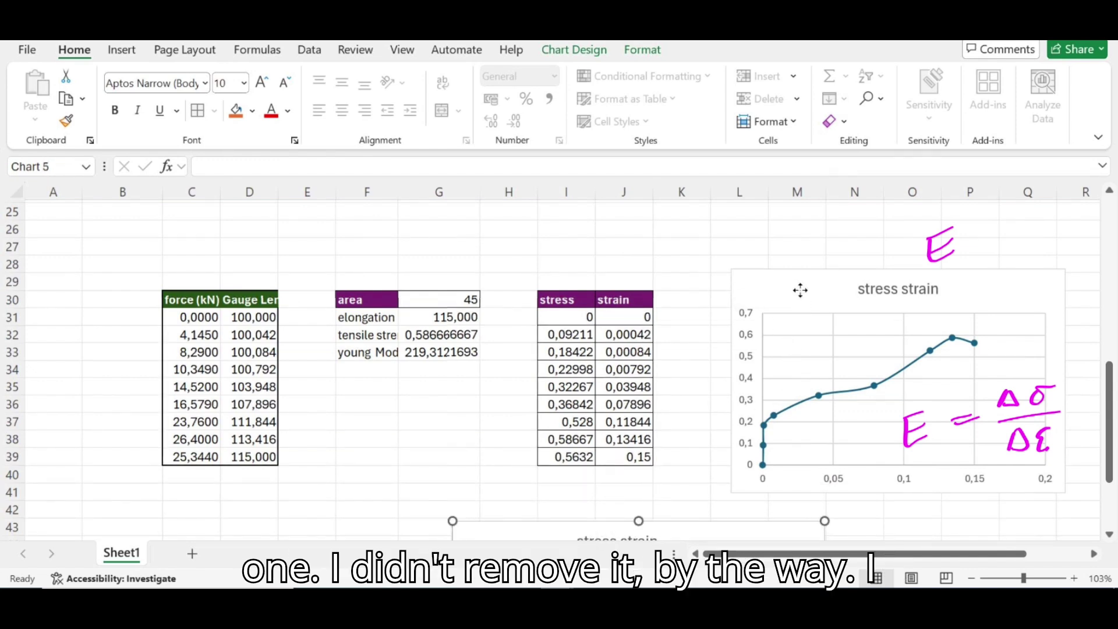
{"action": "left_click_drag", "start_coordinate": [798, 289], "coordinate": [691, 267]}
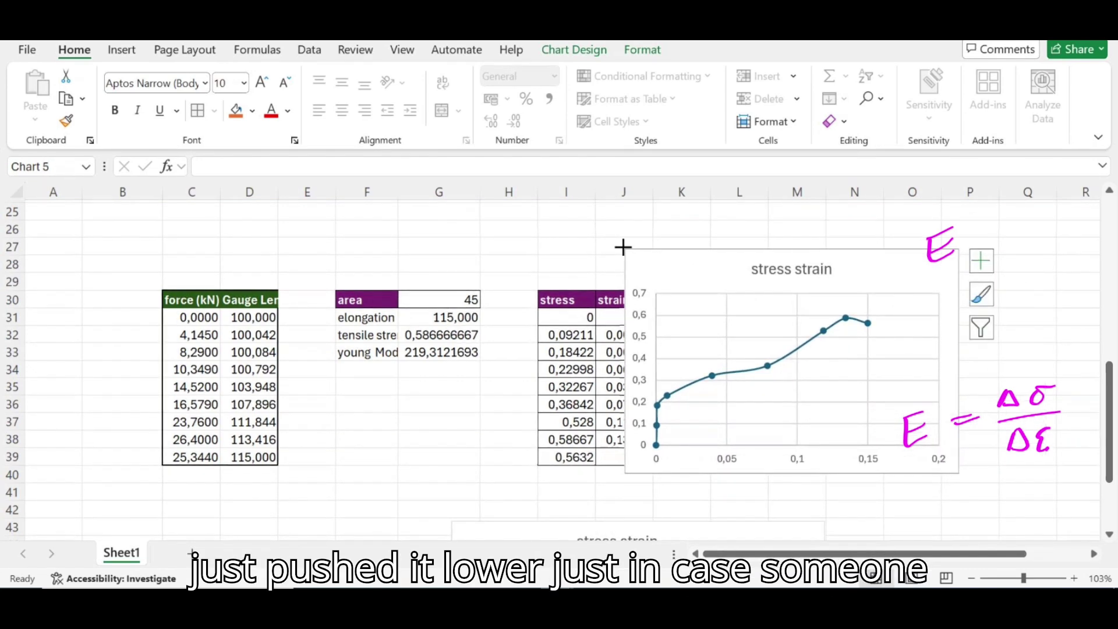
{"action": "left_click_drag", "start_coordinate": [624, 249], "coordinate": [555, 202]}
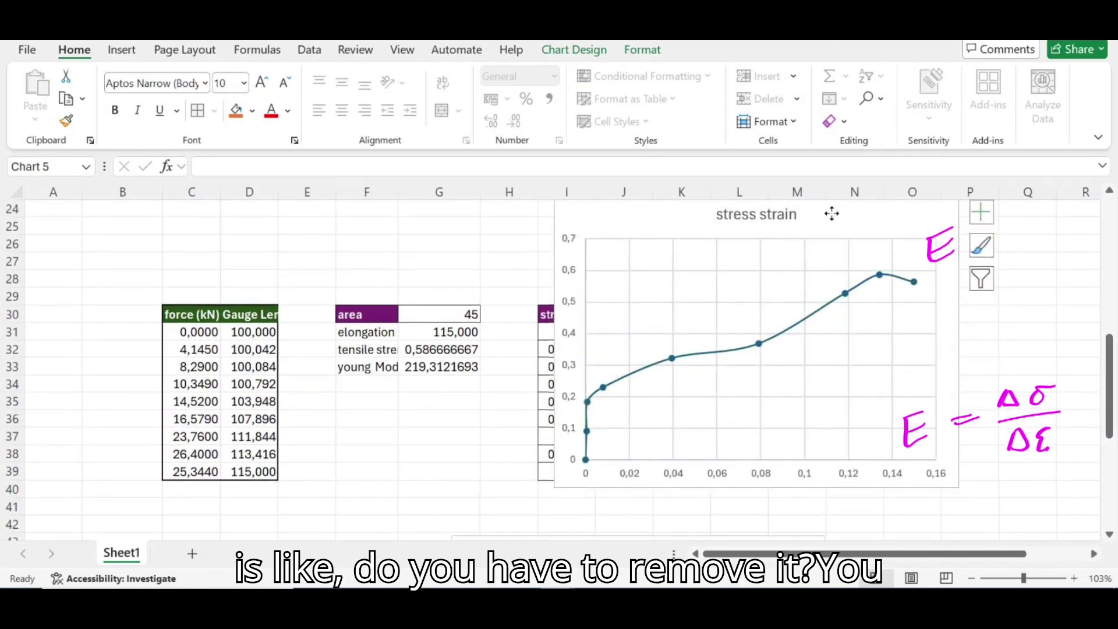
{"action": "left_click_drag", "start_coordinate": [830, 212], "coordinate": [932, 234]}
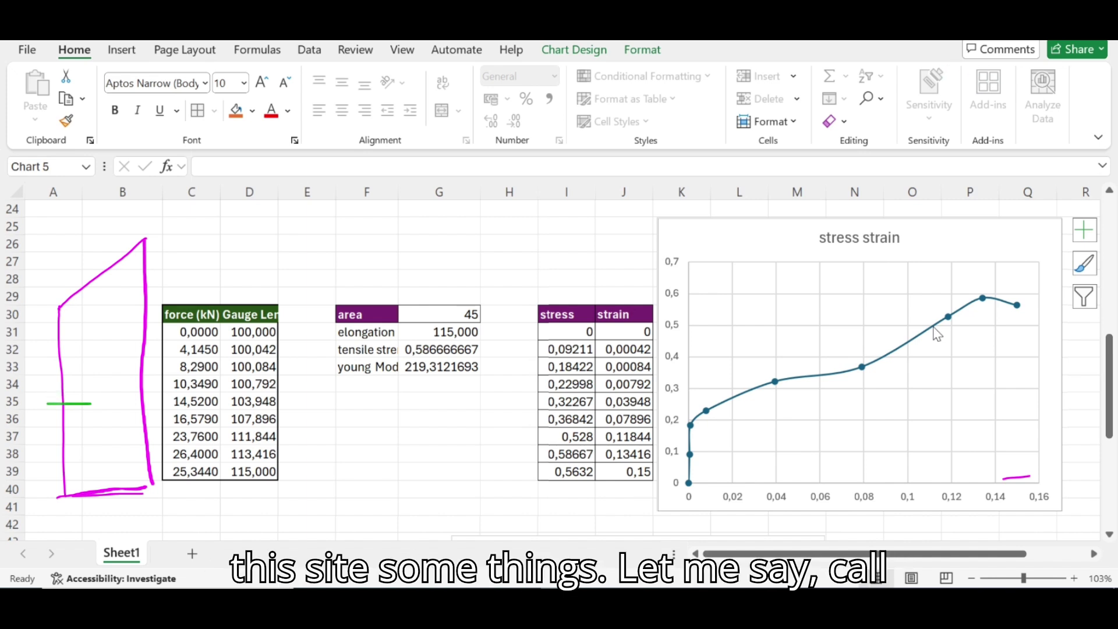
{"action": "left_click_drag", "start_coordinate": [45, 397], "coordinate": [48, 394]}
{"action": "left_click_drag", "start_coordinate": [150, 389], "coordinate": [165, 397]}
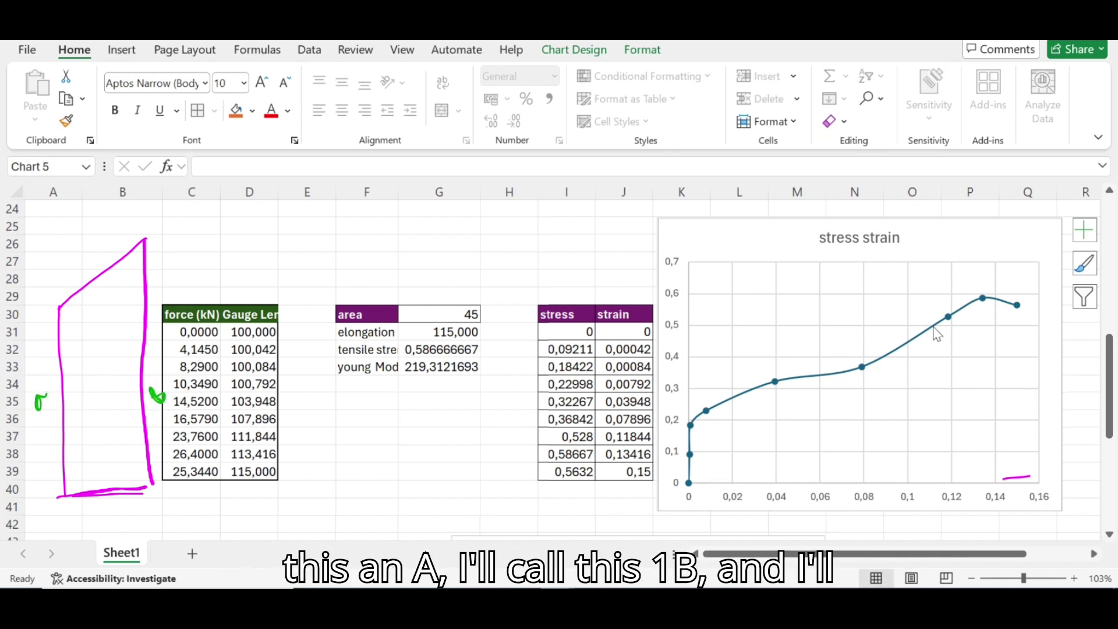
{"action": "left_click_drag", "start_coordinate": [92, 512], "coordinate": [114, 524]}
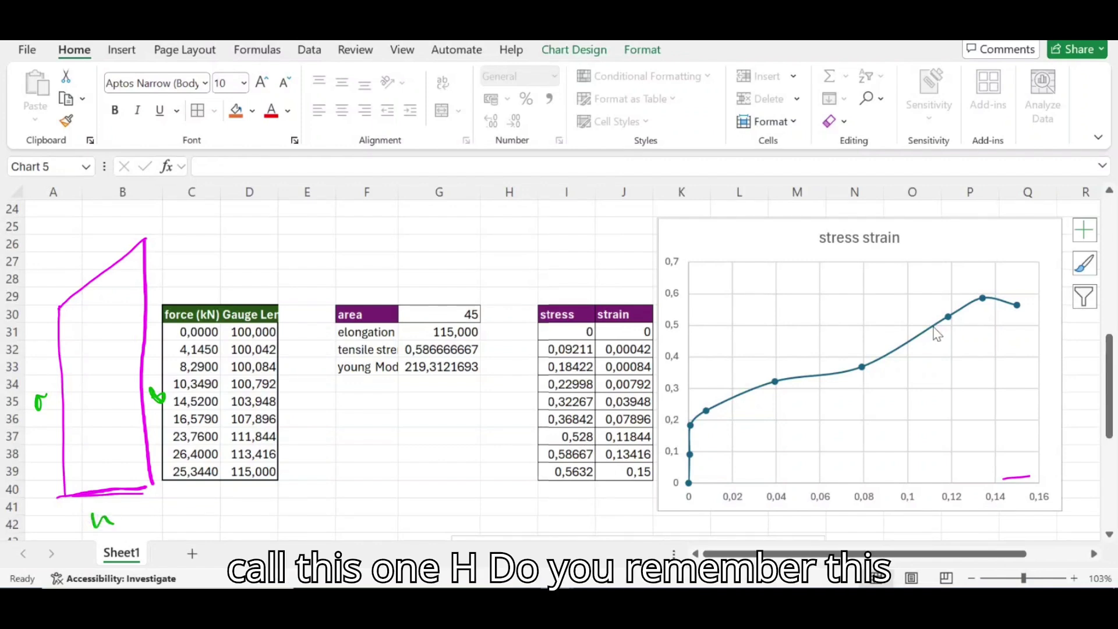
{"action": "mouse_move", "coordinate": [864, 370]}
{"action": "left_mouse_down"}
{"action": "mouse_move", "coordinate": [861, 467]}
{"action": "mouse_move", "coordinate": [955, 478]}
{"action": "mouse_move", "coordinate": [950, 318]}
{"action": "mouse_move", "coordinate": [873, 370]}
{"action": "mouse_move", "coordinate": [897, 356]}
{"action": "left_mouse_up"}
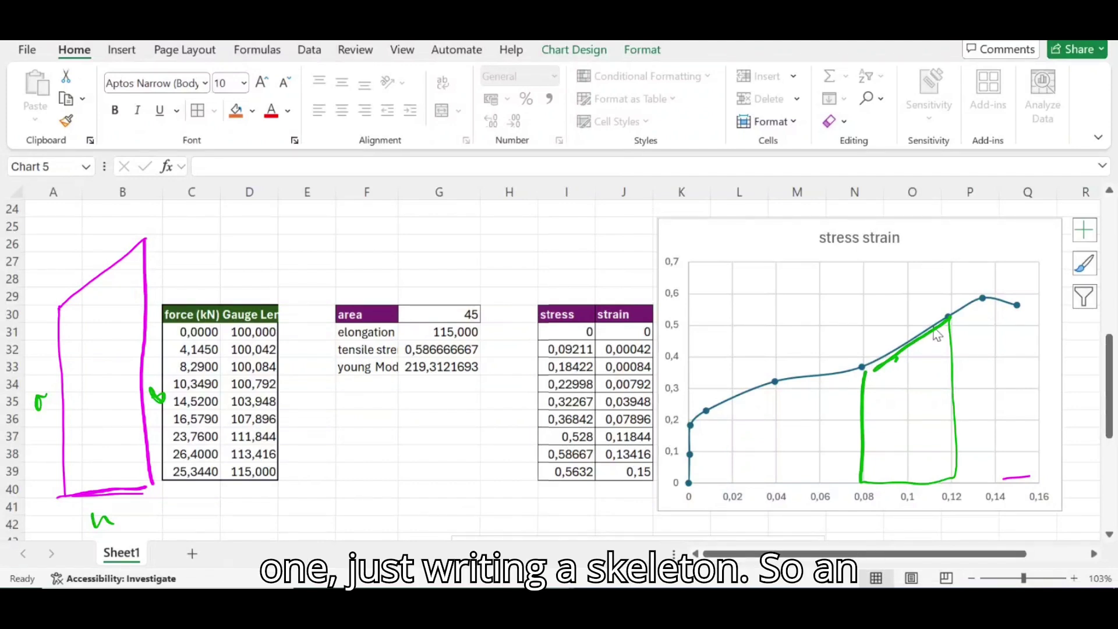
{"action": "mouse_move", "coordinate": [352, 273]}
{"action": "left_mouse_down"}
{"action": "mouse_move", "coordinate": [362, 248]}
{"action": "mouse_move", "coordinate": [368, 271]}
{"action": "left_mouse_up"}
{"action": "left_click_drag", "start_coordinate": [354, 262], "coordinate": [388, 258]}
{"action": "left_click_drag", "start_coordinate": [376, 266], "coordinate": [482, 246]}
{"action": "mouse_move", "coordinate": [475, 234]}
{"action": "left_mouse_down"}
{"action": "mouse_move", "coordinate": [476, 256]}
{"action": "mouse_move", "coordinate": [504, 250]}
{"action": "mouse_move", "coordinate": [492, 260]}
{"action": "left_mouse_up"}
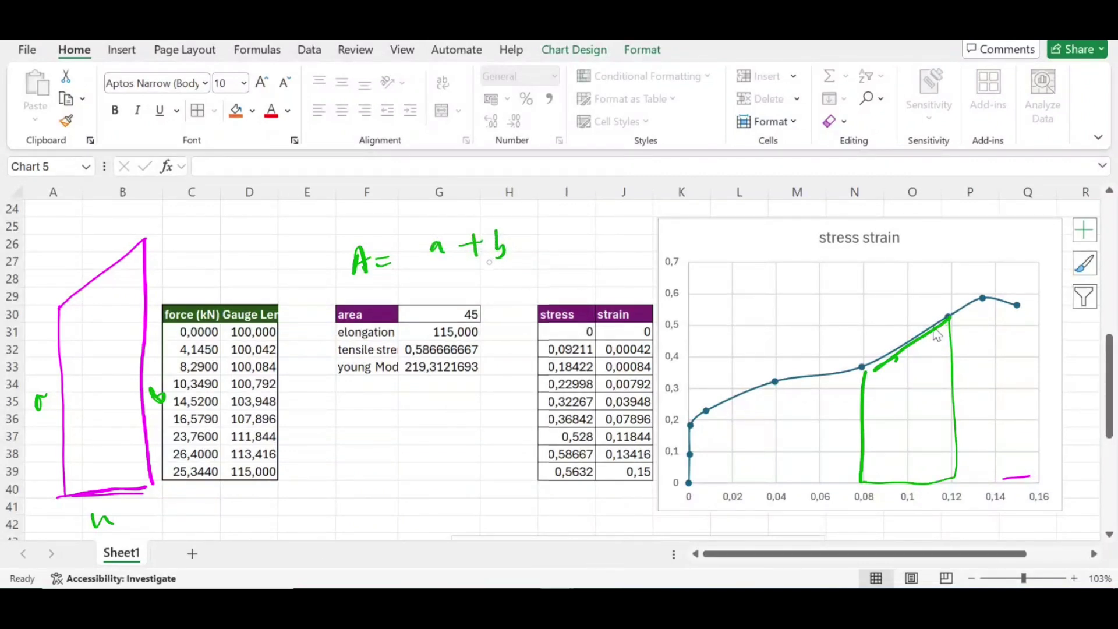
{"action": "left_click_drag", "start_coordinate": [415, 269], "coordinate": [511, 260]}
{"action": "left_click_drag", "start_coordinate": [458, 282], "coordinate": [474, 292]}
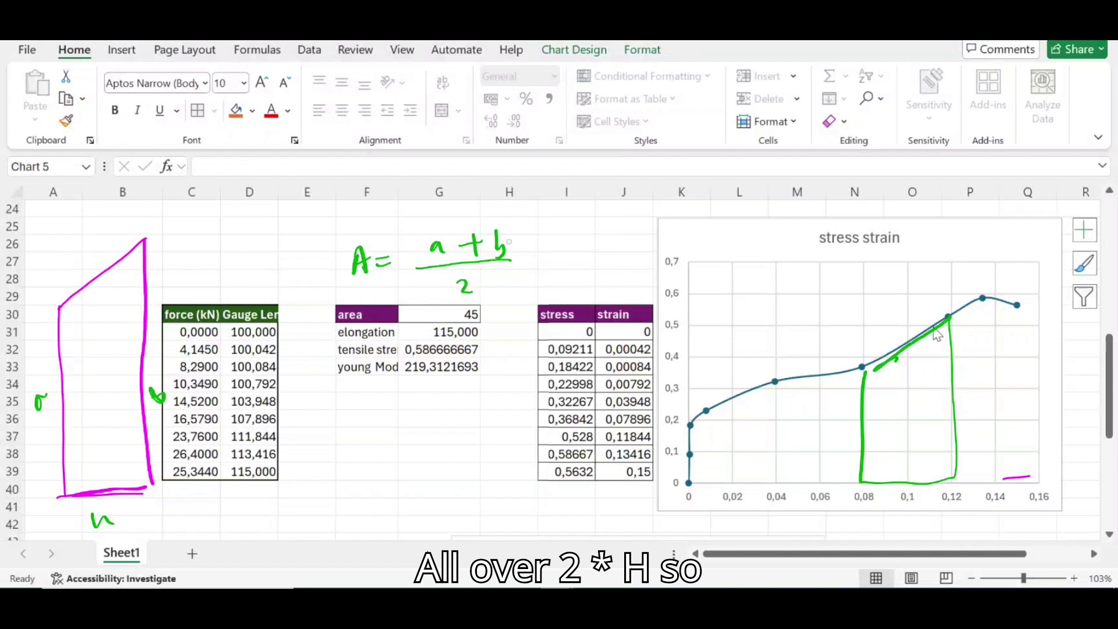
{"action": "left_click_drag", "start_coordinate": [504, 233], "coordinate": [504, 299]}
{"action": "left_click_drag", "start_coordinate": [417, 239], "coordinate": [413, 300]}
{"action": "mouse_move", "coordinate": [537, 241]}
{"action": "left_mouse_down"}
{"action": "mouse_move", "coordinate": [539, 259]}
{"action": "mouse_move", "coordinate": [553, 256]}
{"action": "left_mouse_up"}
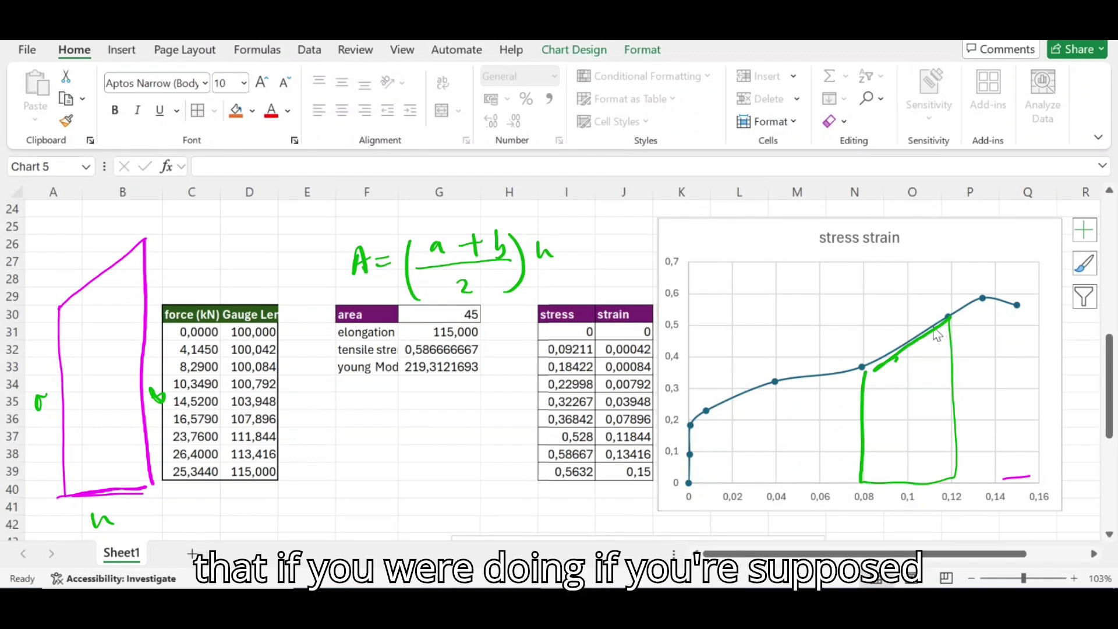
{"action": "left_click_drag", "start_coordinate": [387, 424], "coordinate": [366, 521]}
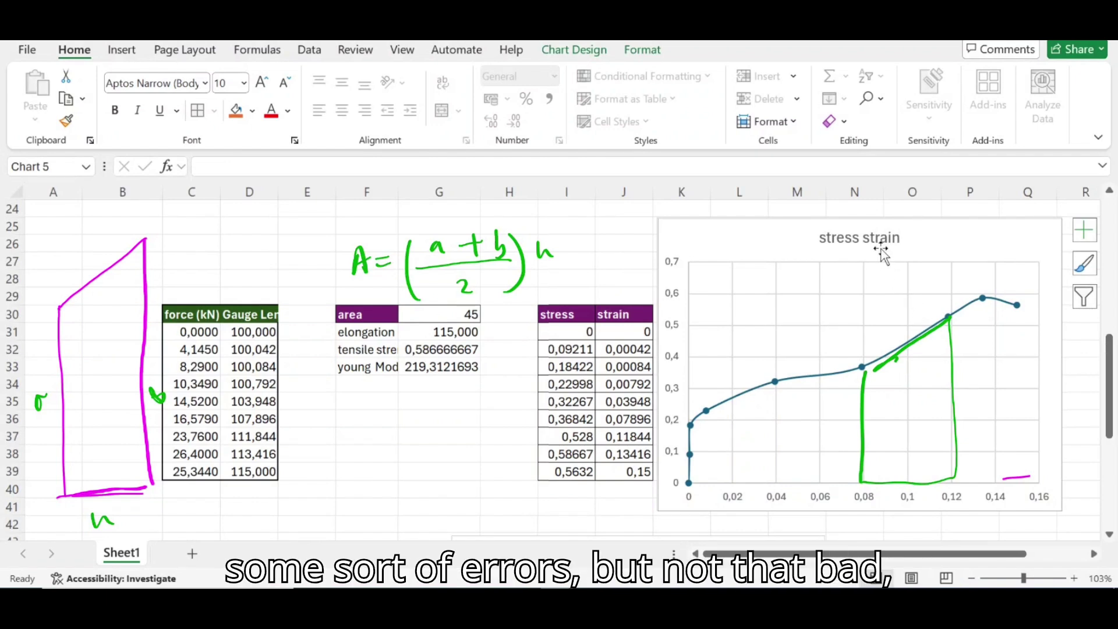
- Move the stress-strain chart over columns A to G, then enter the heading "area" in cell M30
{"action": "left_click", "coordinate": [855, 238]}
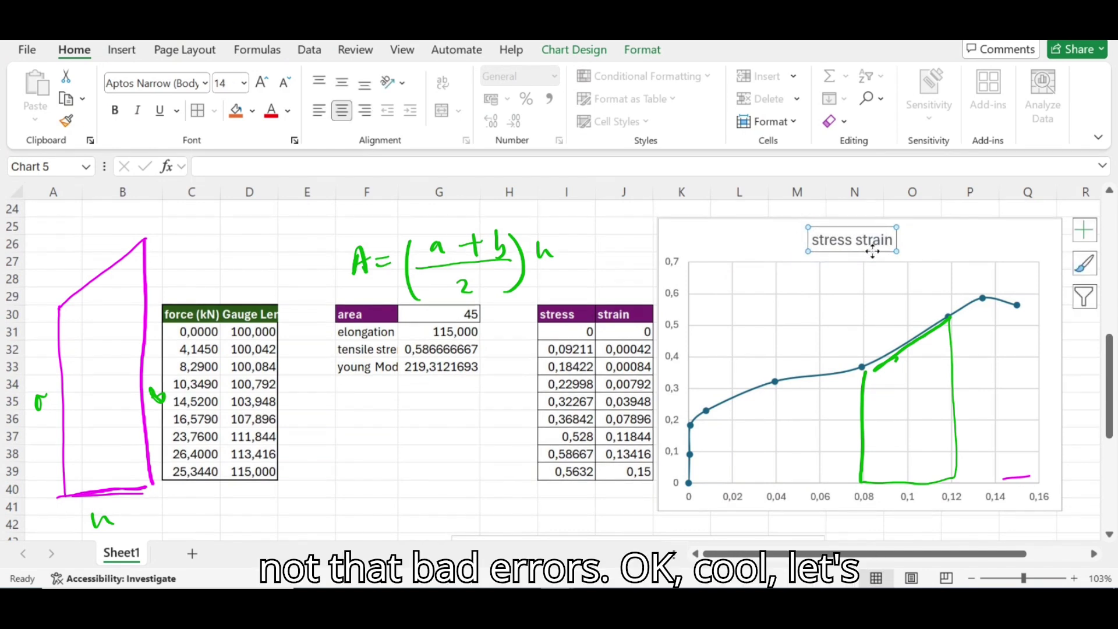
{"action": "left_click_drag", "start_coordinate": [763, 234], "coordinate": [142, 239]}
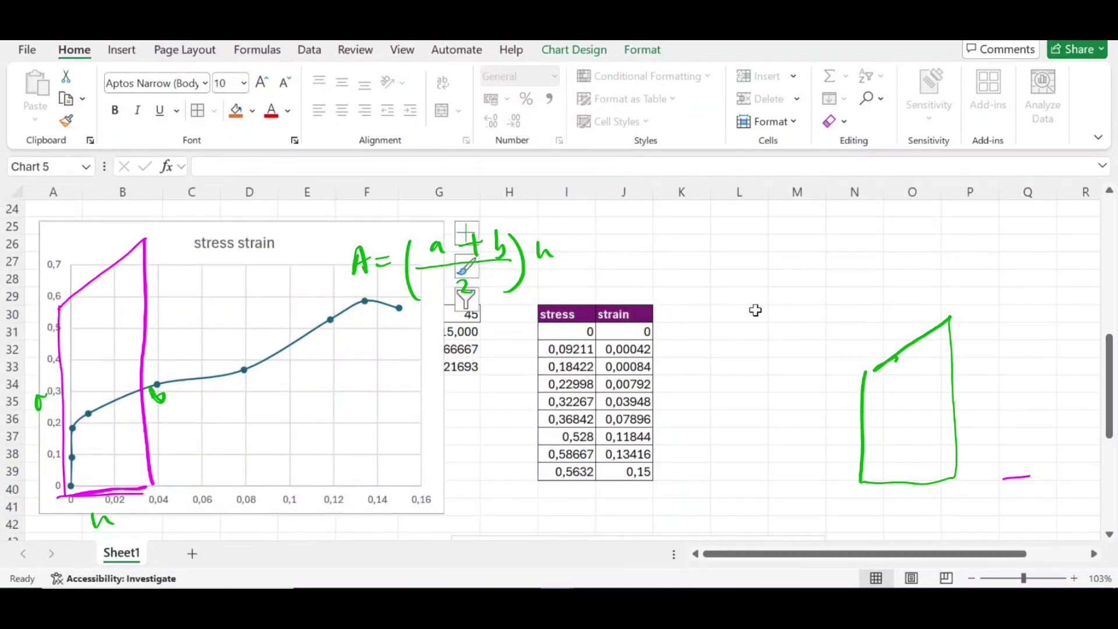
{"action": "left_click", "coordinate": [785, 313]}
{"action": "type", "text": "area"}
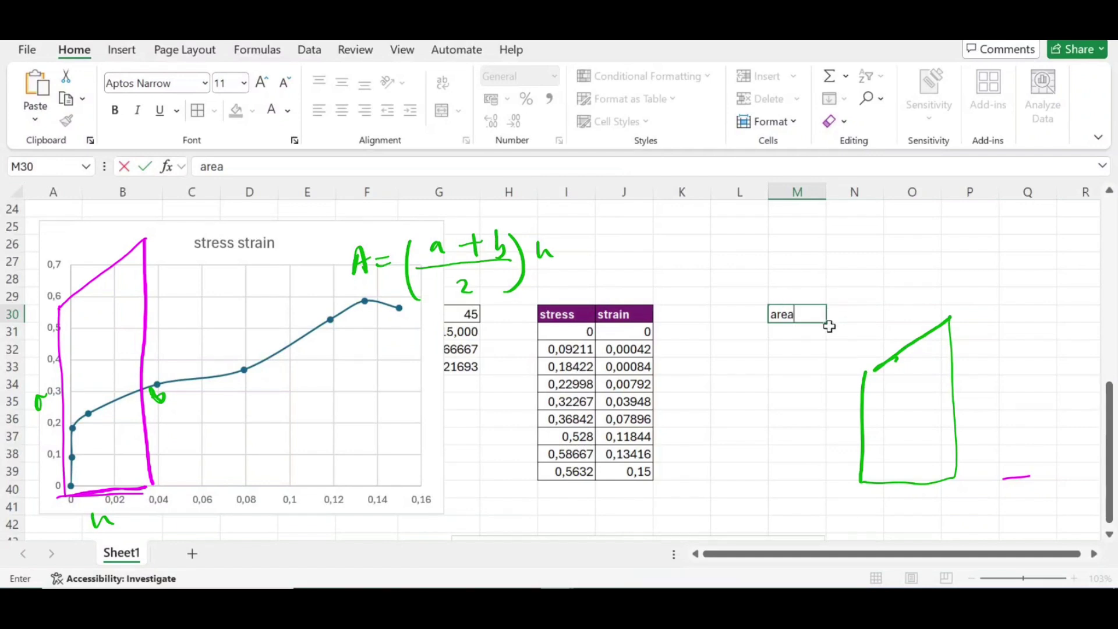
{"action": "key", "text": "Return"}
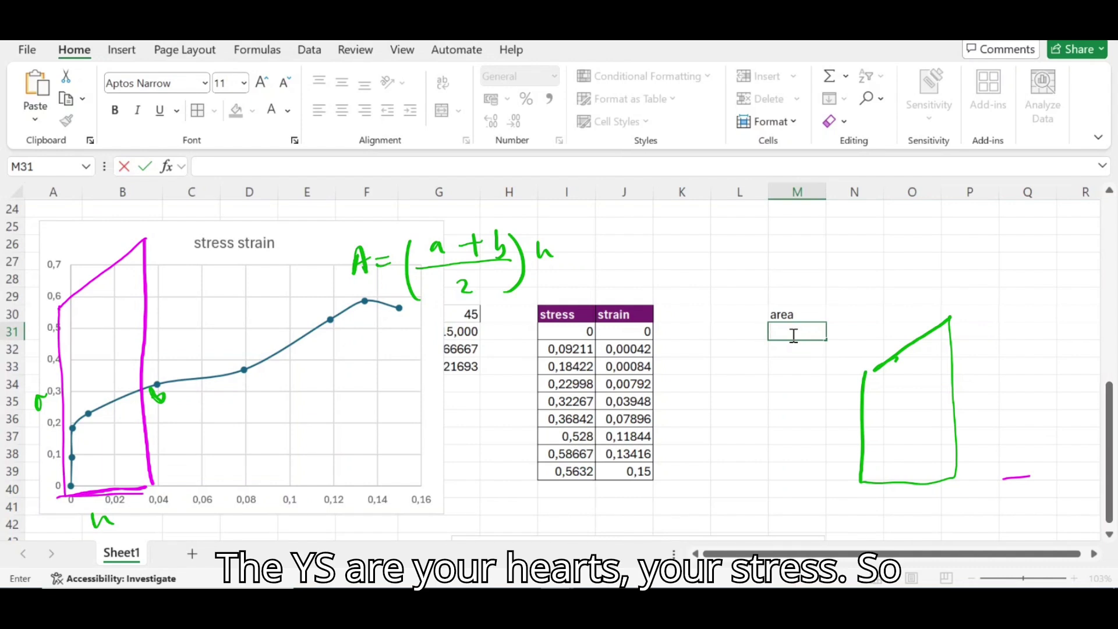
{"action": "left_click", "coordinate": [575, 332]}
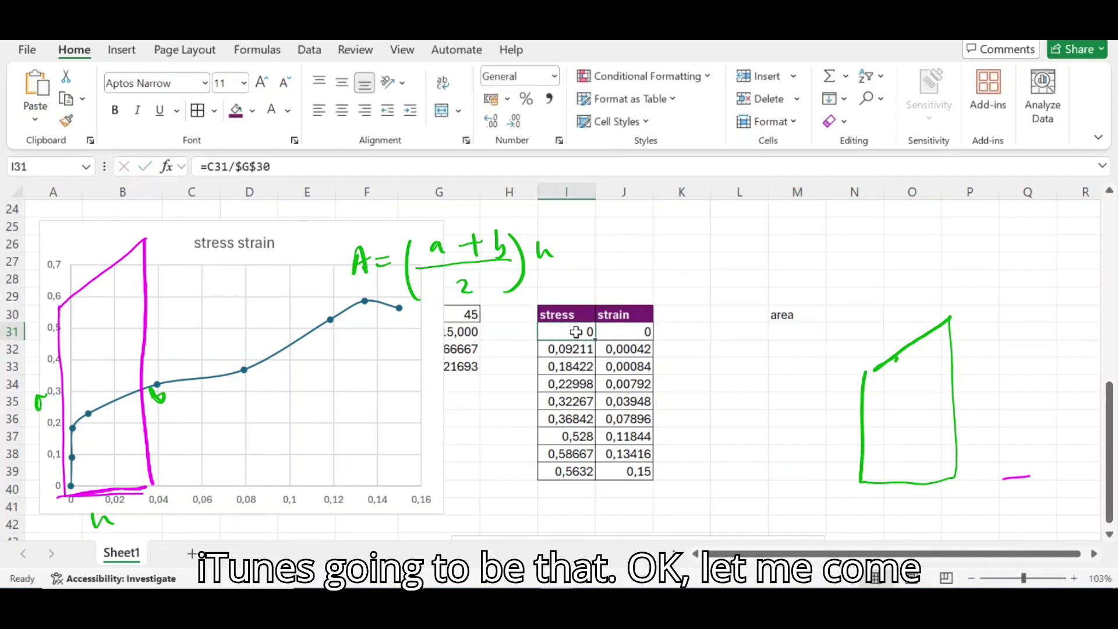
{"action": "double_click", "coordinate": [781, 330]}
{"action": "type", "text": "="}
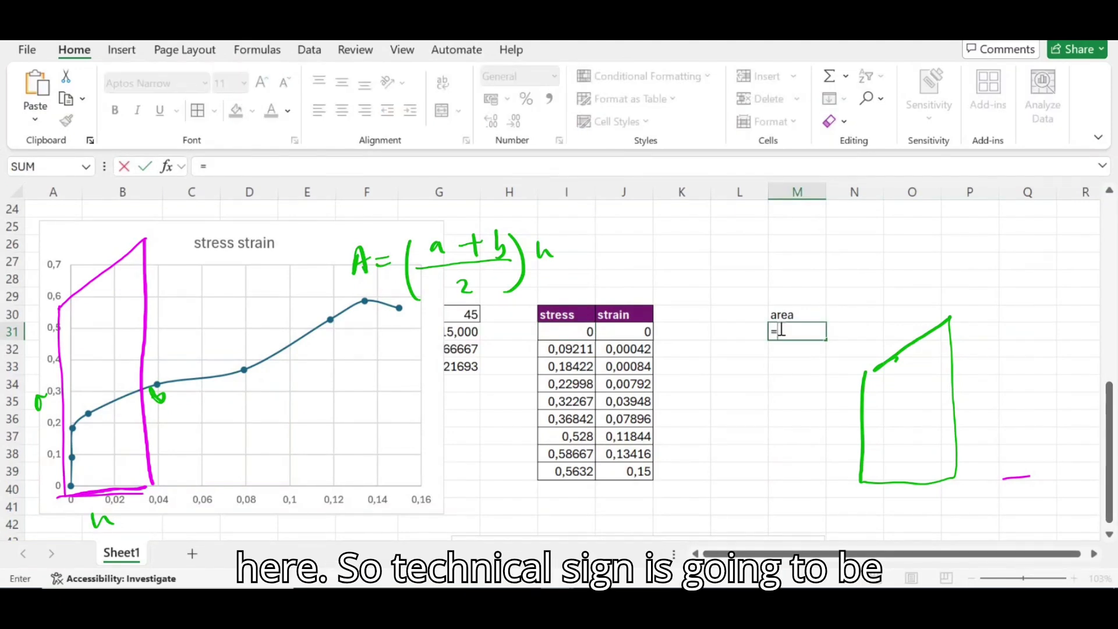
{"action": "left_click", "coordinate": [574, 331]}
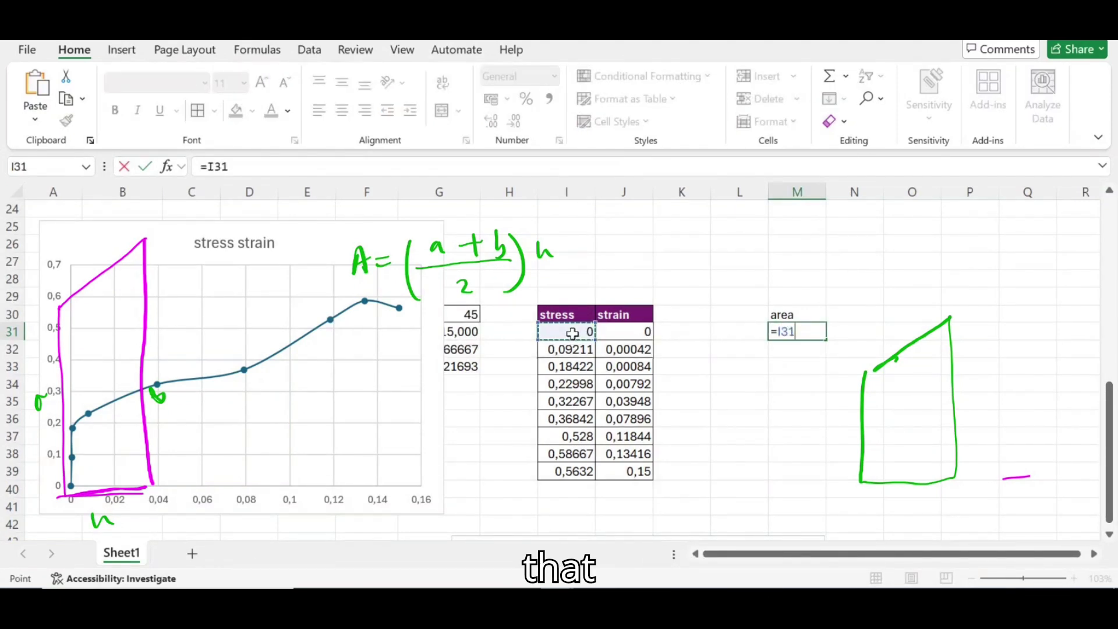
{"action": "type", "text": "+"}
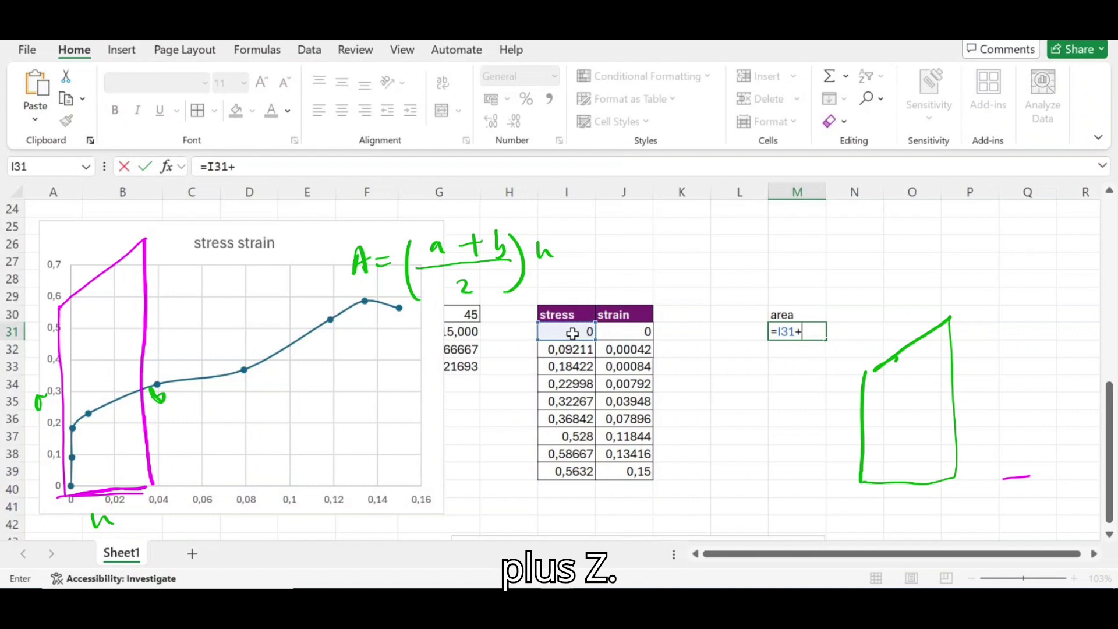
{"action": "left_click", "coordinate": [569, 349]}
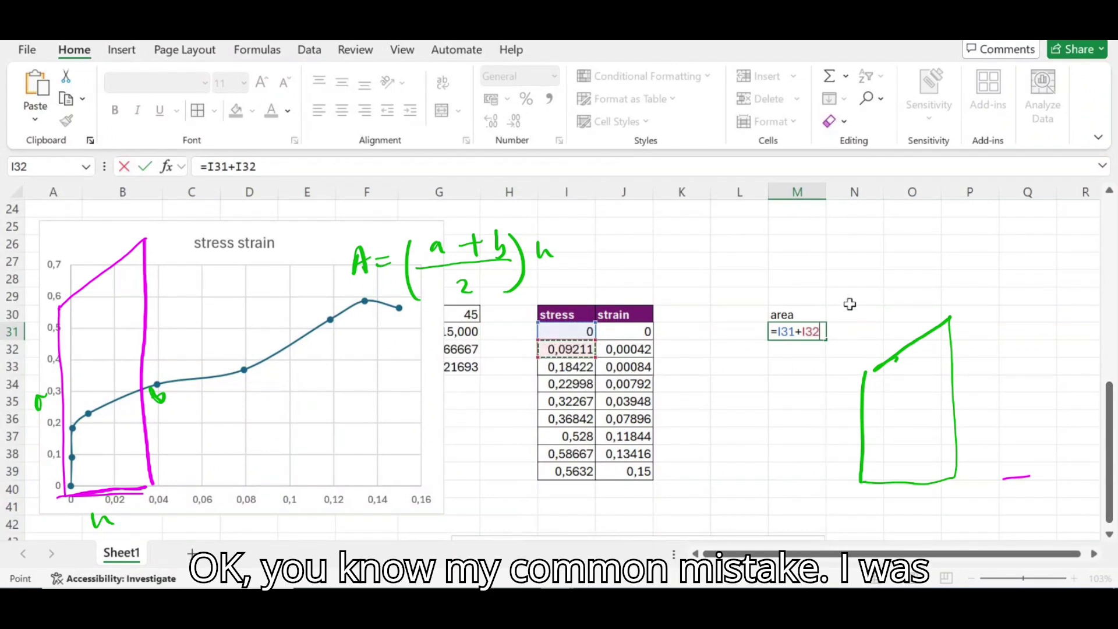
{"action": "key", "text": "BackSpace"}
{"action": "key", "text": "BackSpace"}
{"action": "key", "text": "BackSpace"}
{"action": "key", "text": "BackSpace"}
{"action": "key", "text": "BackSpace"}
{"action": "key", "text": "BackSpace"}
{"action": "key", "text": "BackSpace"}
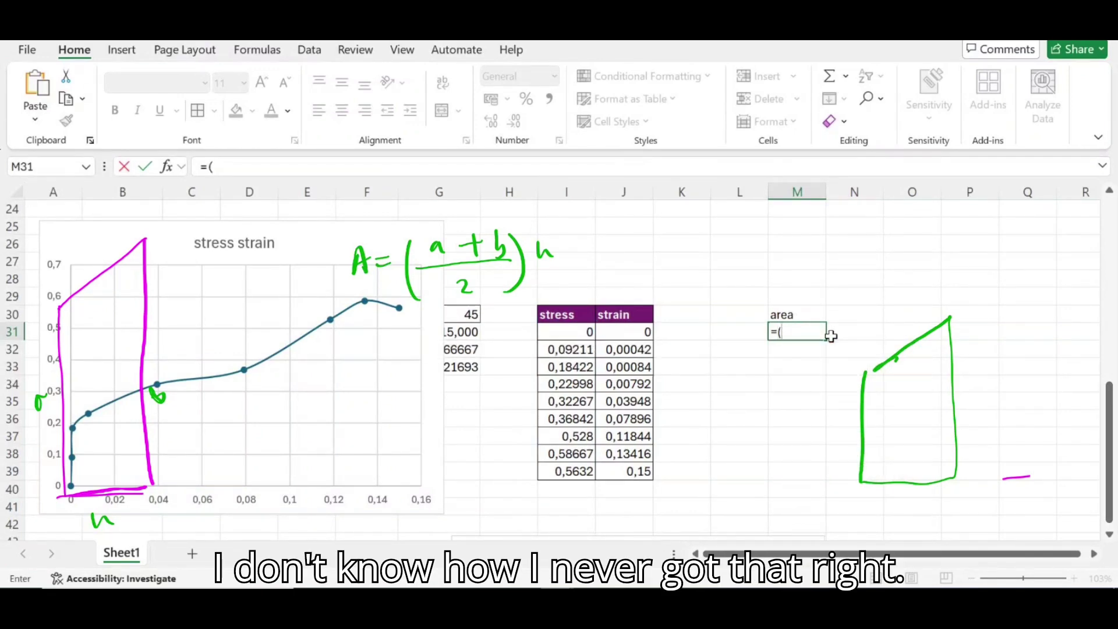
- Enter the bracketed sum of the first two stress values in M31 so the formula reads =(I32+I31)
{"action": "type", "text": "()"}
{"action": "key", "text": "Return"}
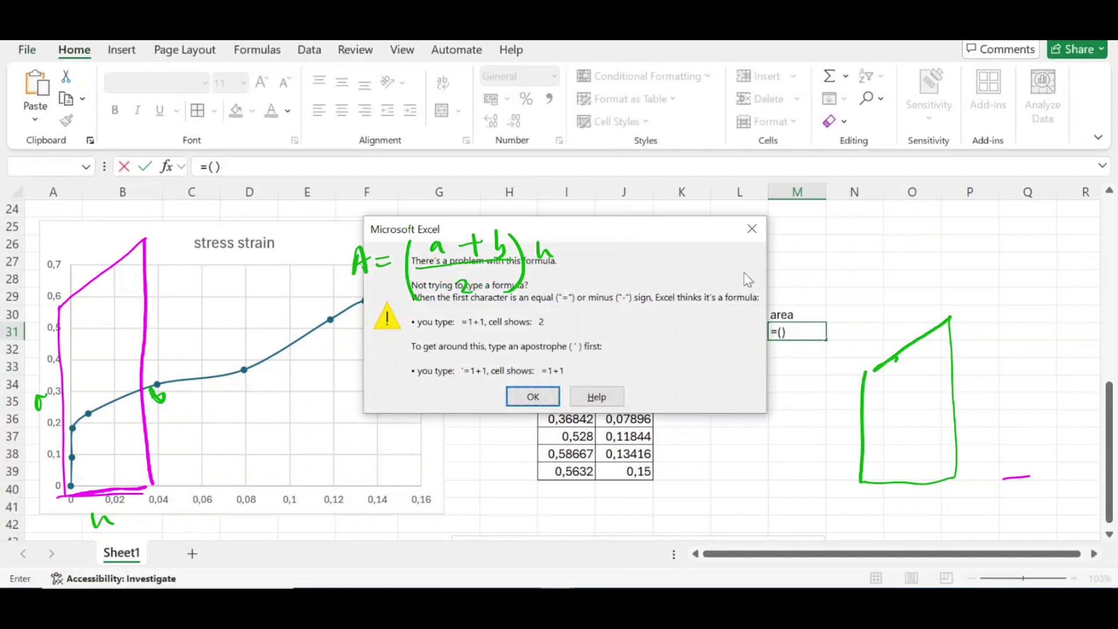
{"action": "key", "text": "Return"}
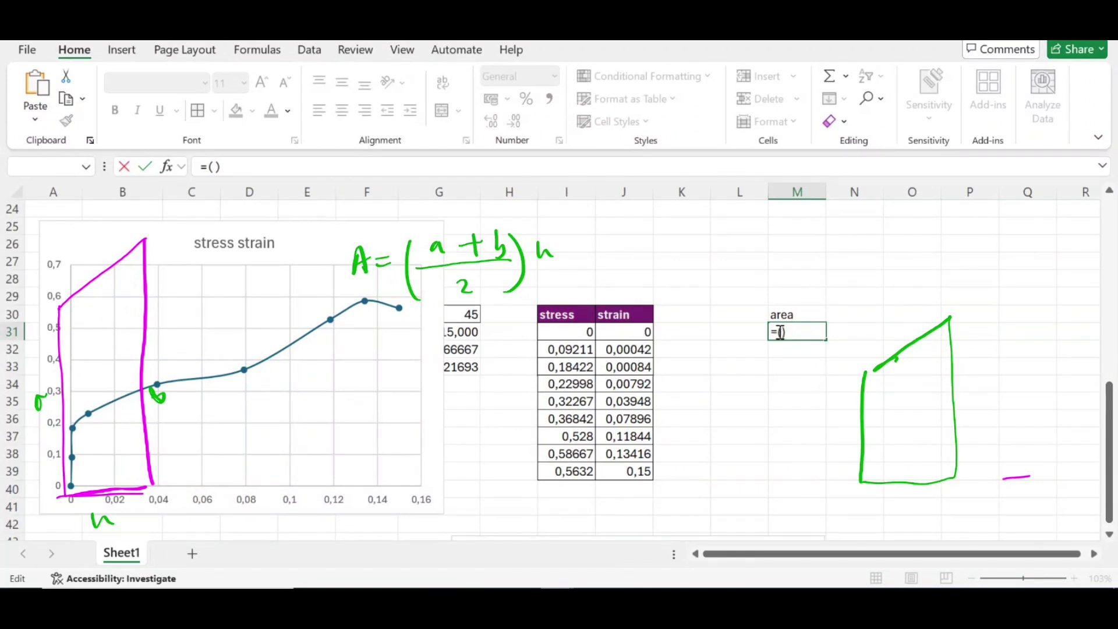
{"action": "left_click", "coordinate": [571, 349]}
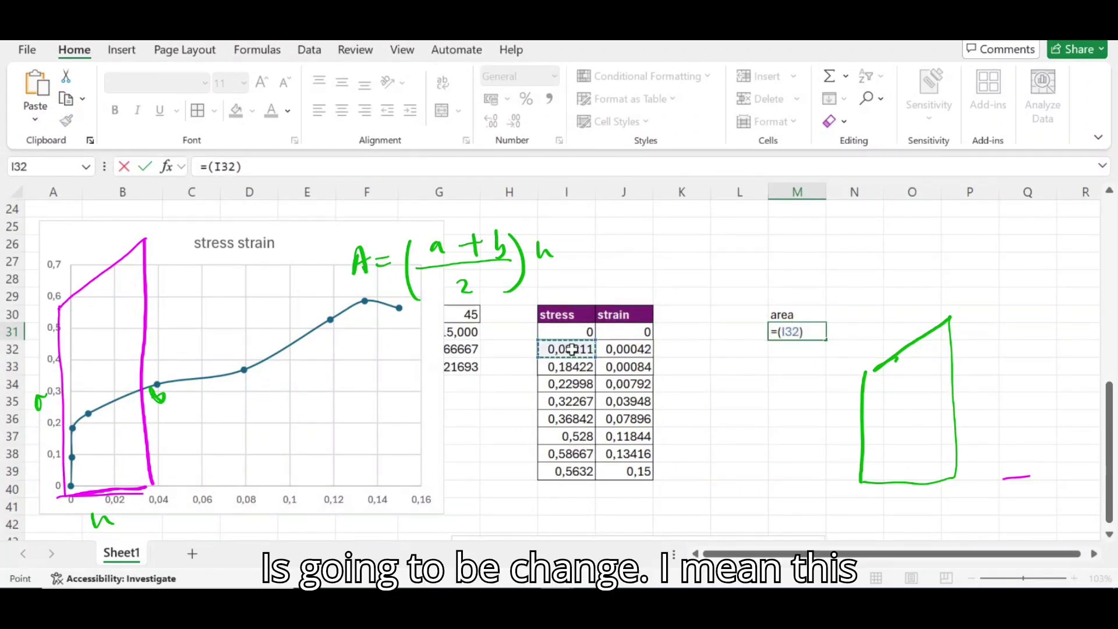
{"action": "type", "text": "+"}
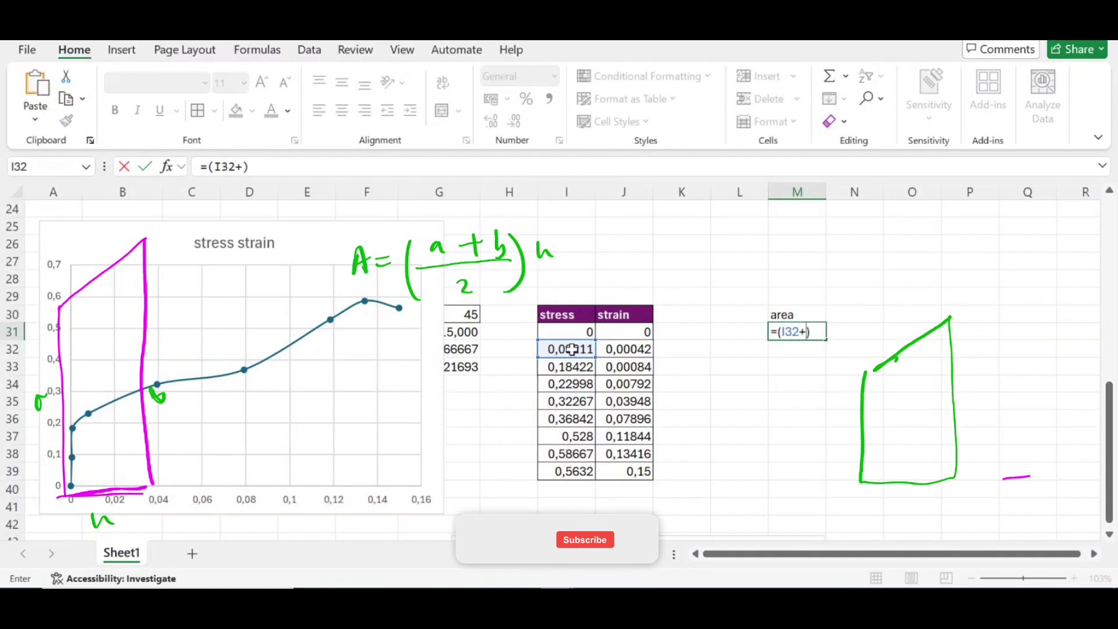
{"action": "left_click", "coordinate": [588, 331]}
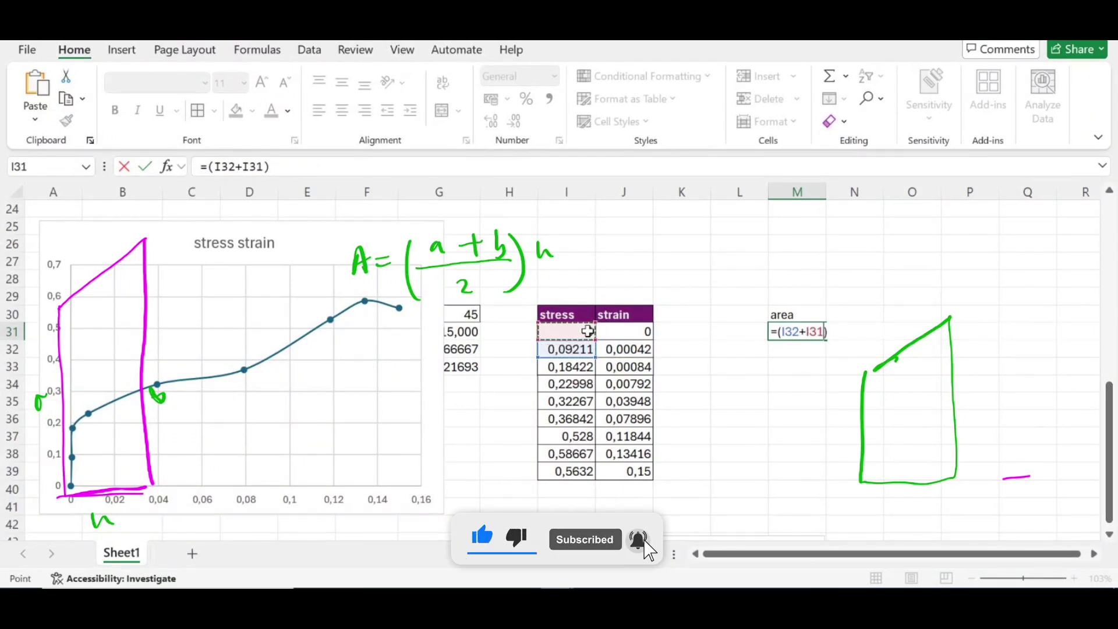
{"action": "key", "text": "Right"}
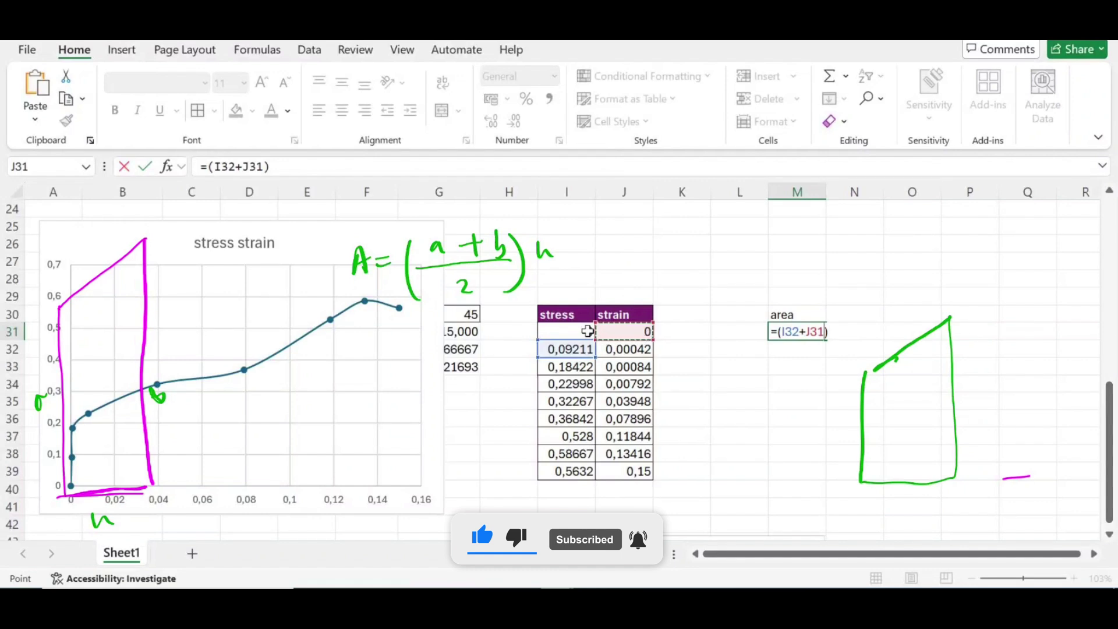
{"action": "left_click", "coordinate": [588, 331]}
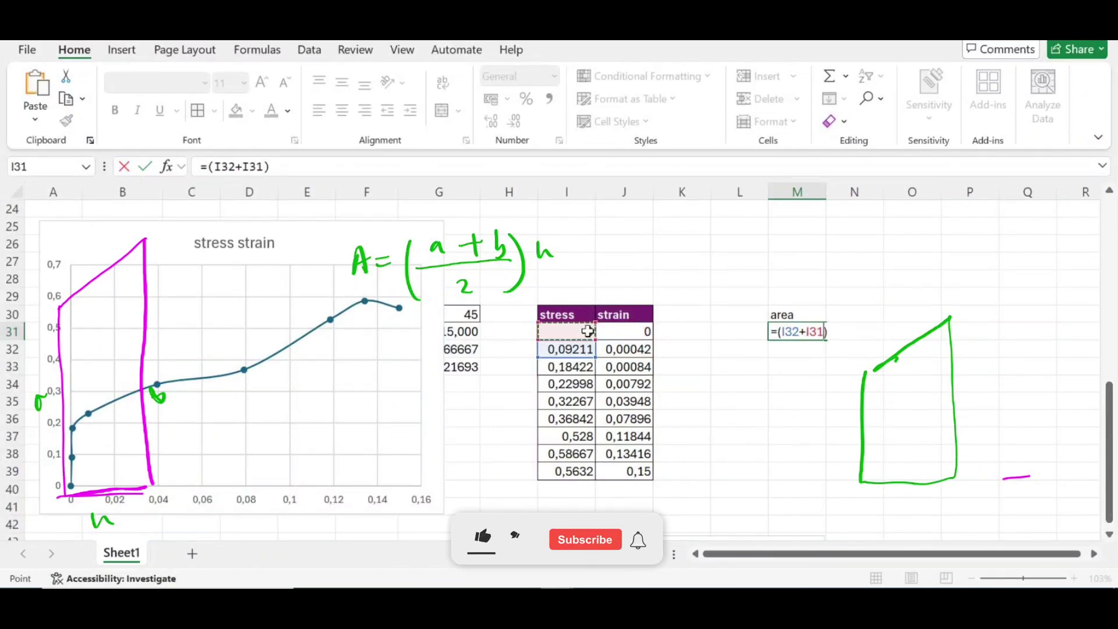
{"action": "double_click", "coordinate": [817, 332]}
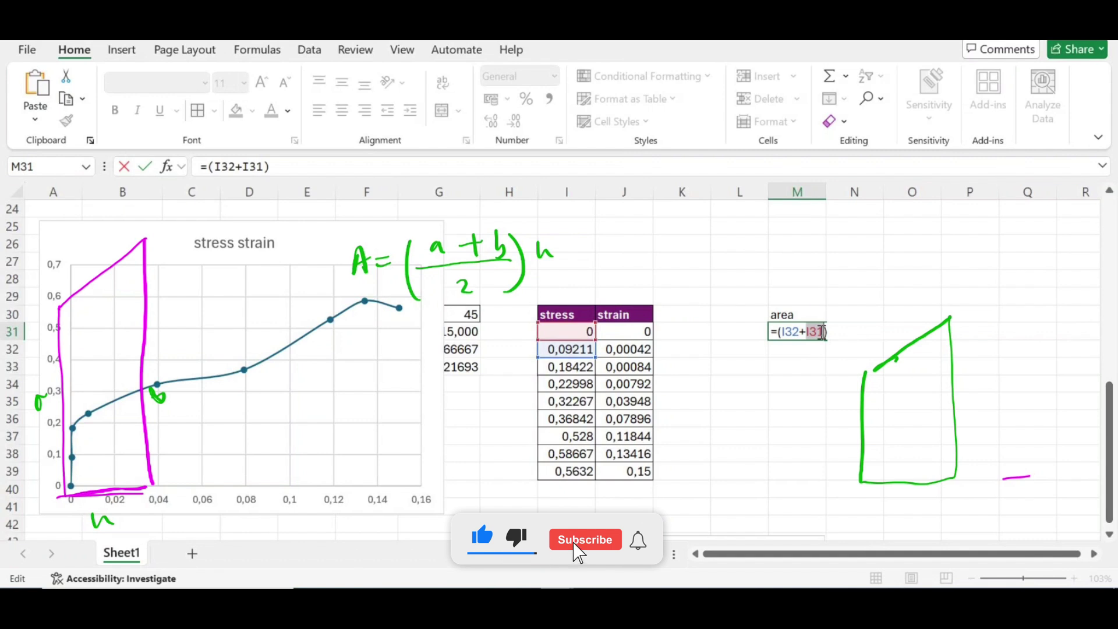
{"action": "left_click", "coordinate": [825, 332]}
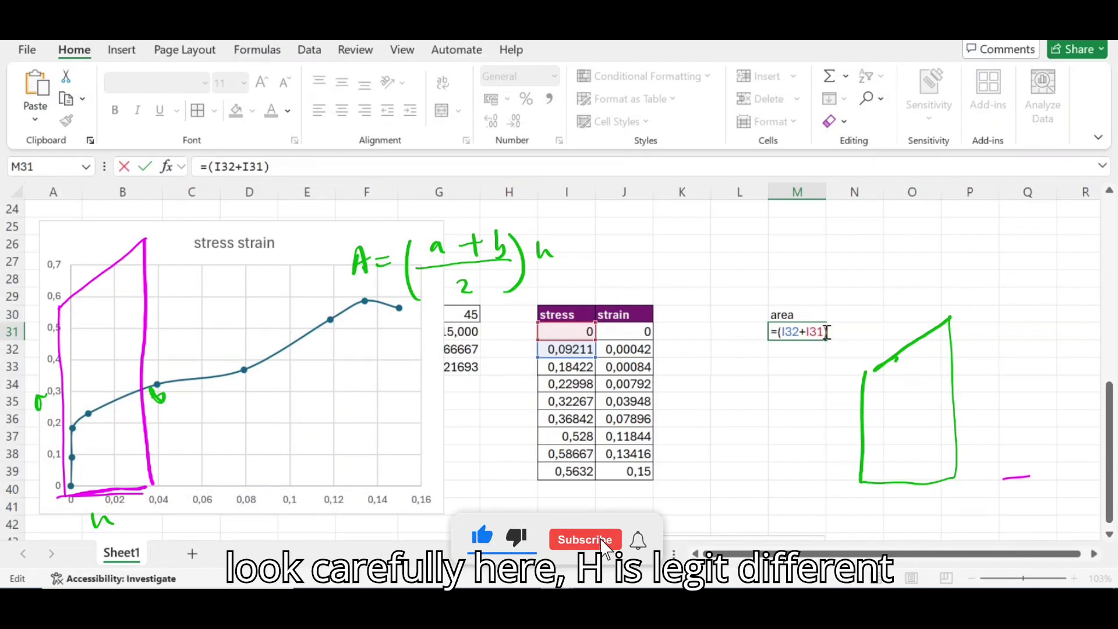
{"action": "mouse_move", "coordinate": [73, 489]}
{"action": "left_mouse_down"}
{"action": "mouse_move", "coordinate": [138, 495]}
{"action": "mouse_move", "coordinate": [93, 498]}
{"action": "left_mouse_up"}
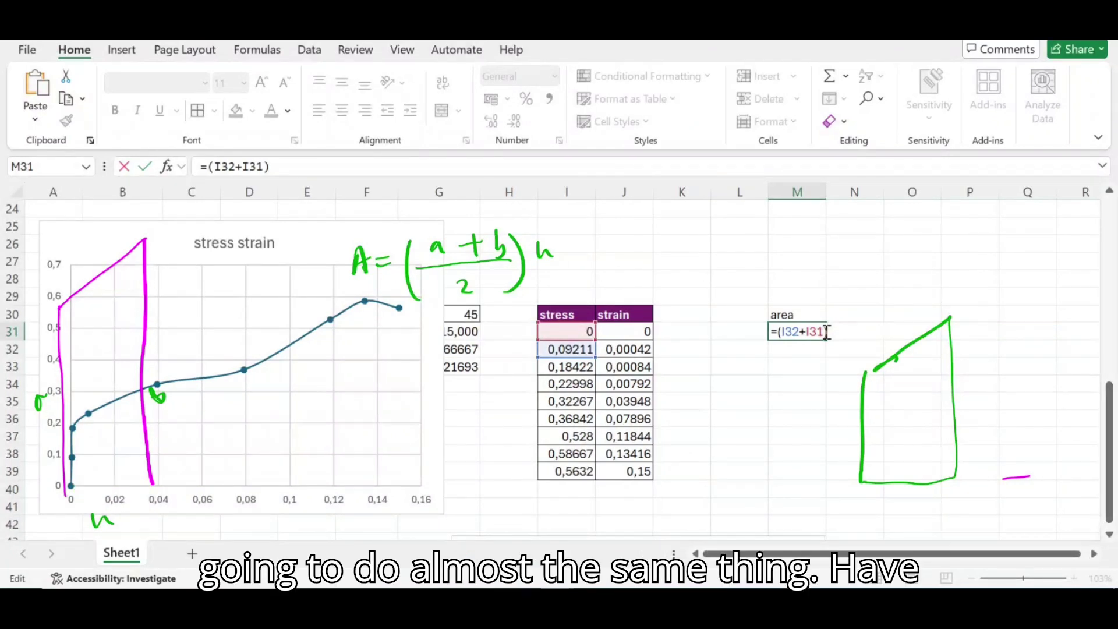
- Add the bracketed strain difference (J32-J31) to the M31 formula and accept the suggested correction =(I32+I31)*(J32-J31)
{"action": "type", "text": ")"}
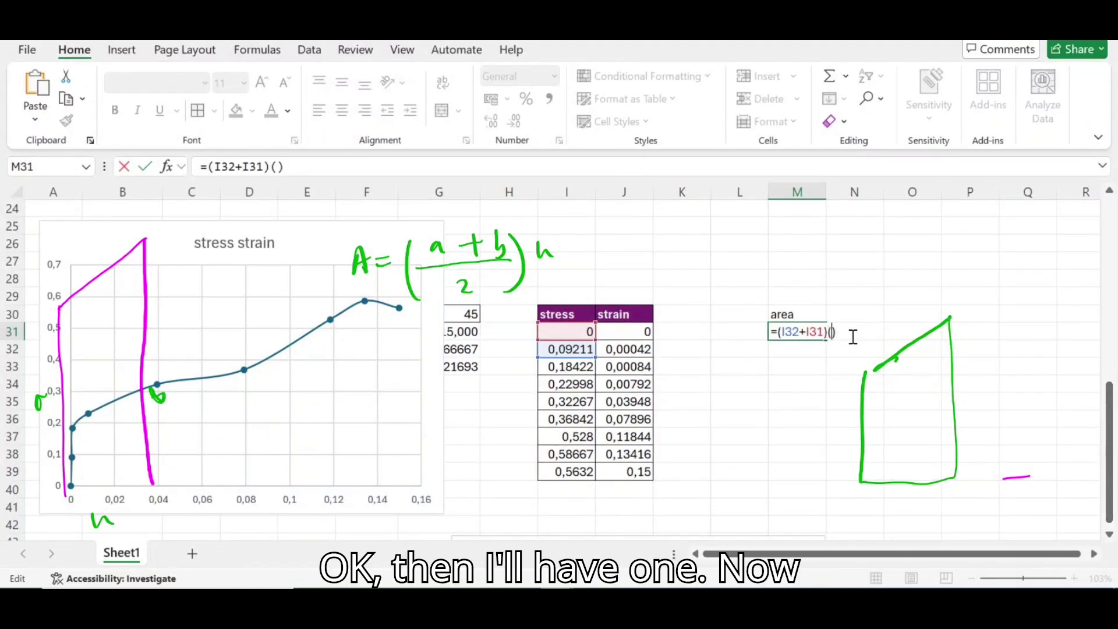
{"action": "left_click", "coordinate": [639, 350]}
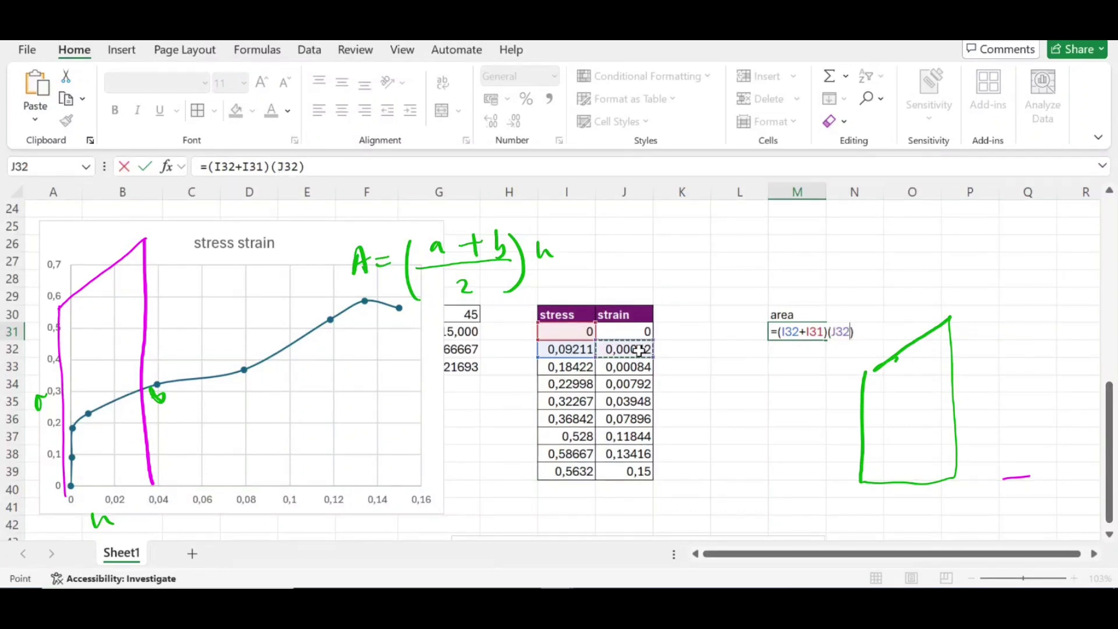
{"action": "type", "text": "-"}
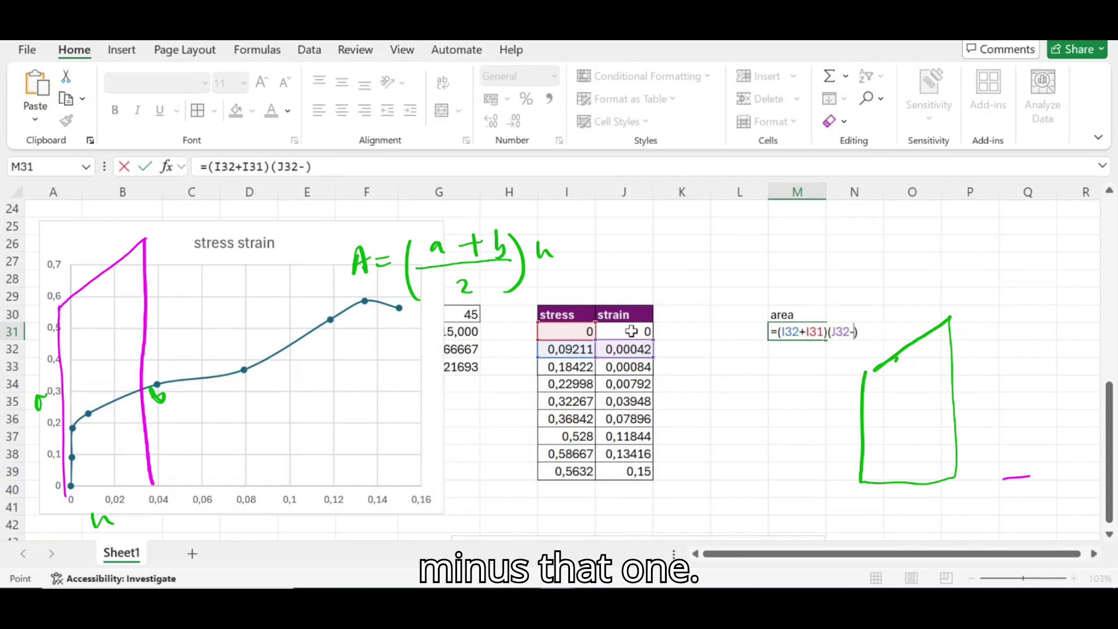
{"action": "left_click", "coordinate": [631, 331]}
{"action": "key", "text": "Return"}
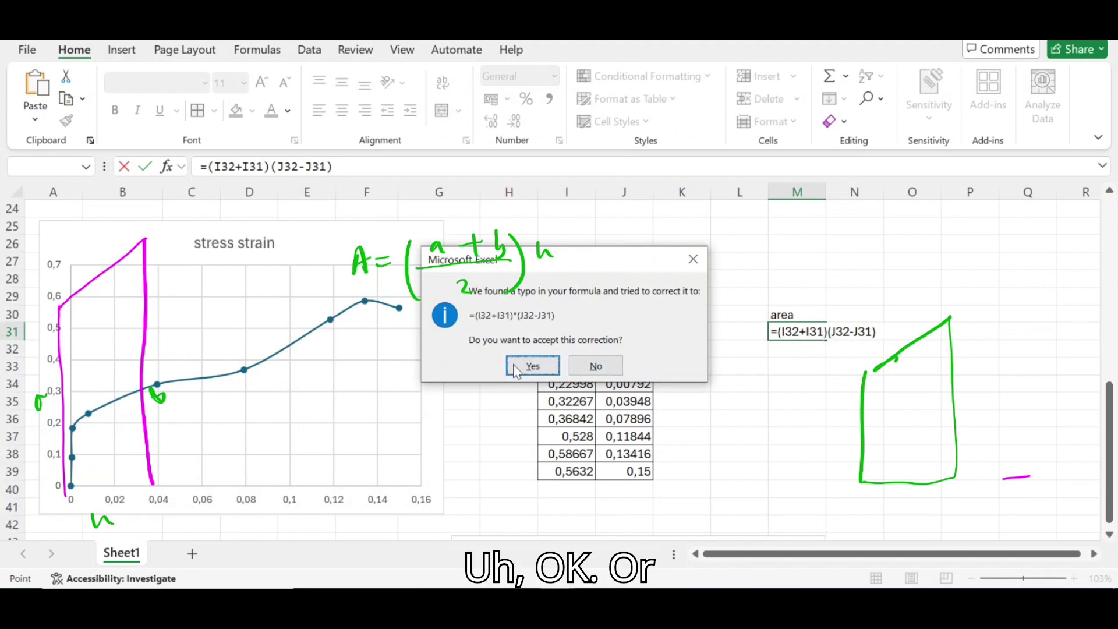
{"action": "left_click", "coordinate": [531, 365]}
{"action": "left_click", "coordinate": [821, 332]}
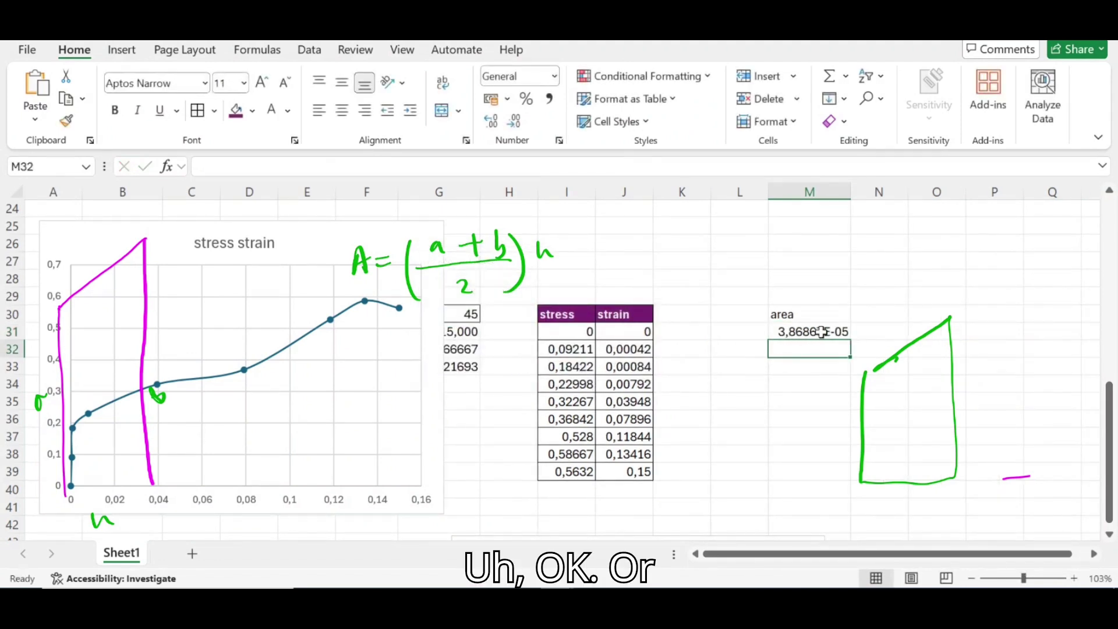
{"action": "double_click", "coordinate": [824, 332]}
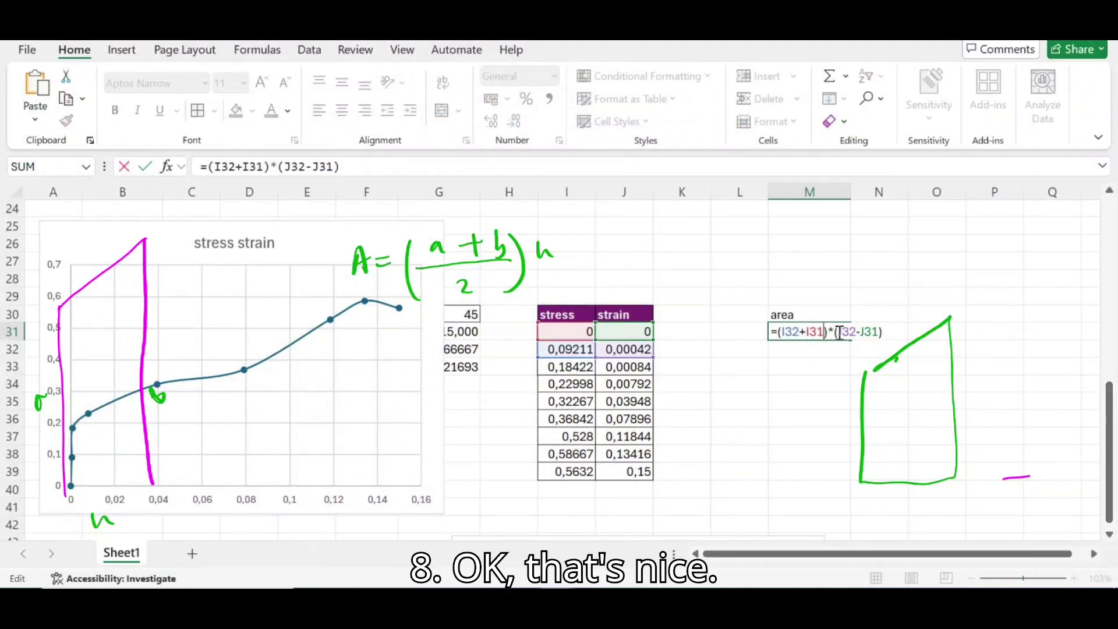
{"action": "key", "text": "ctrl+Return"}
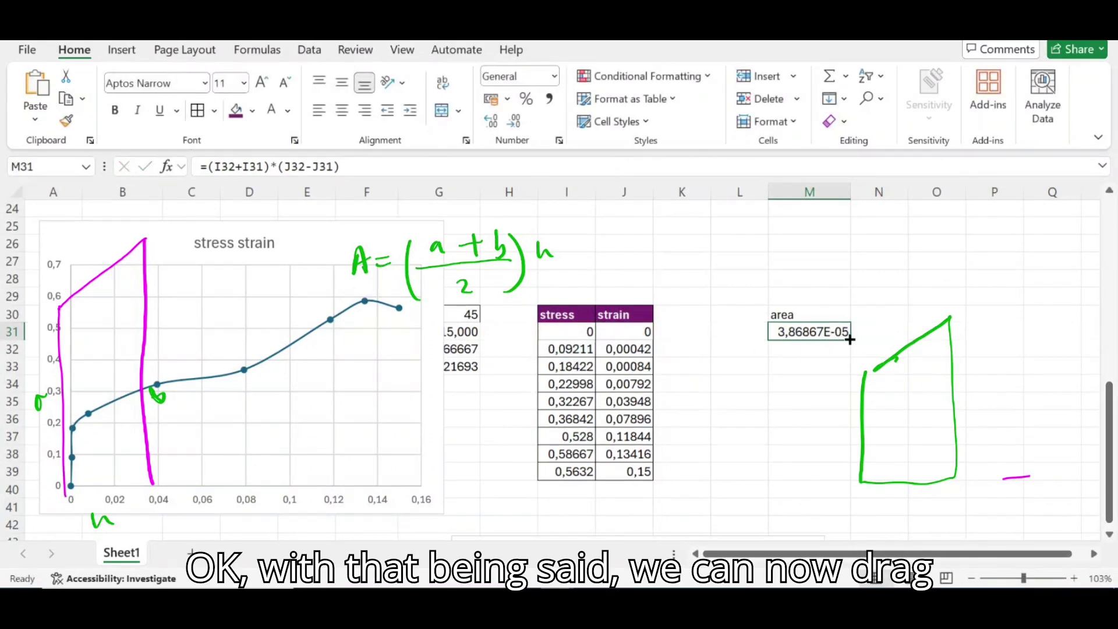
- Fill the area formula from M31 down through M38, leaving out the last data row
{"action": "left_click_drag", "start_coordinate": [850, 339], "coordinate": [834, 488]}
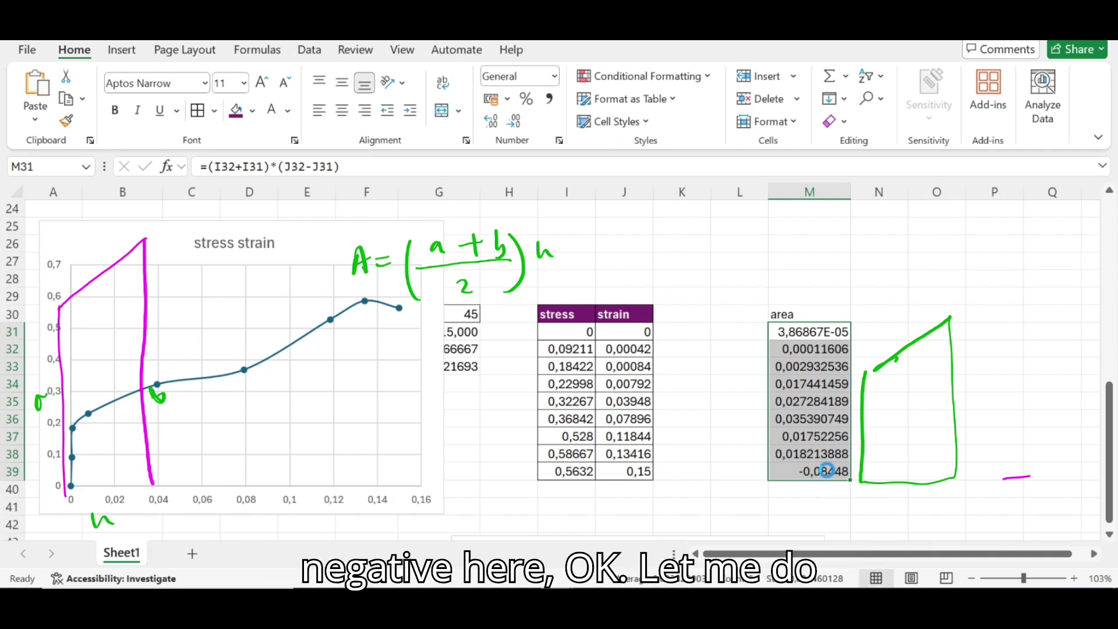
{"action": "key", "text": "ctrl+z"}
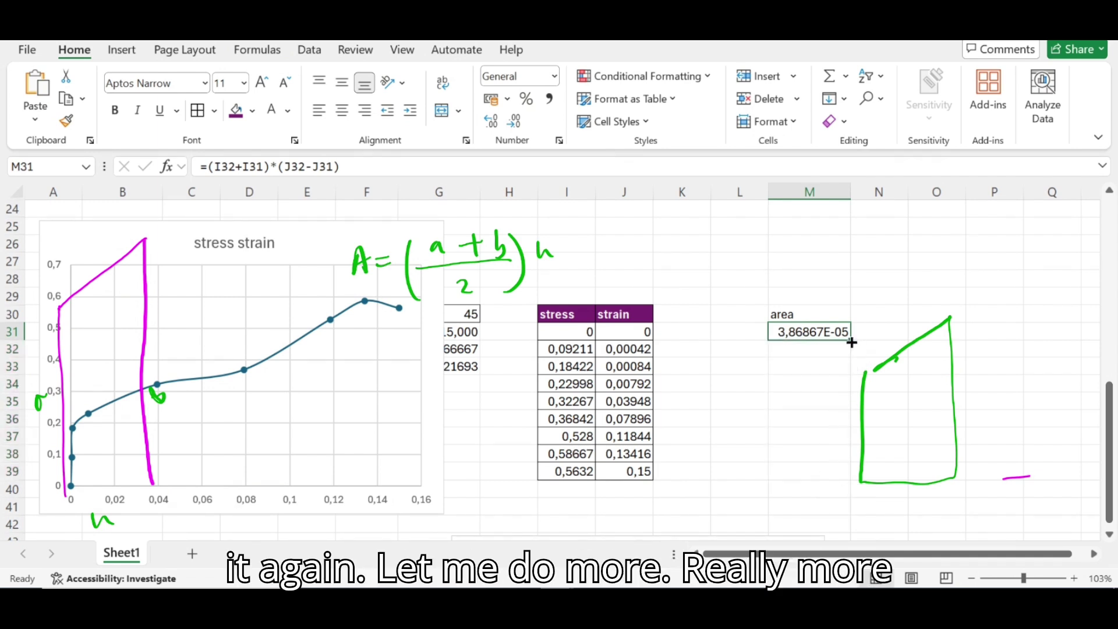
{"action": "left_click_drag", "start_coordinate": [851, 343], "coordinate": [844, 423]}
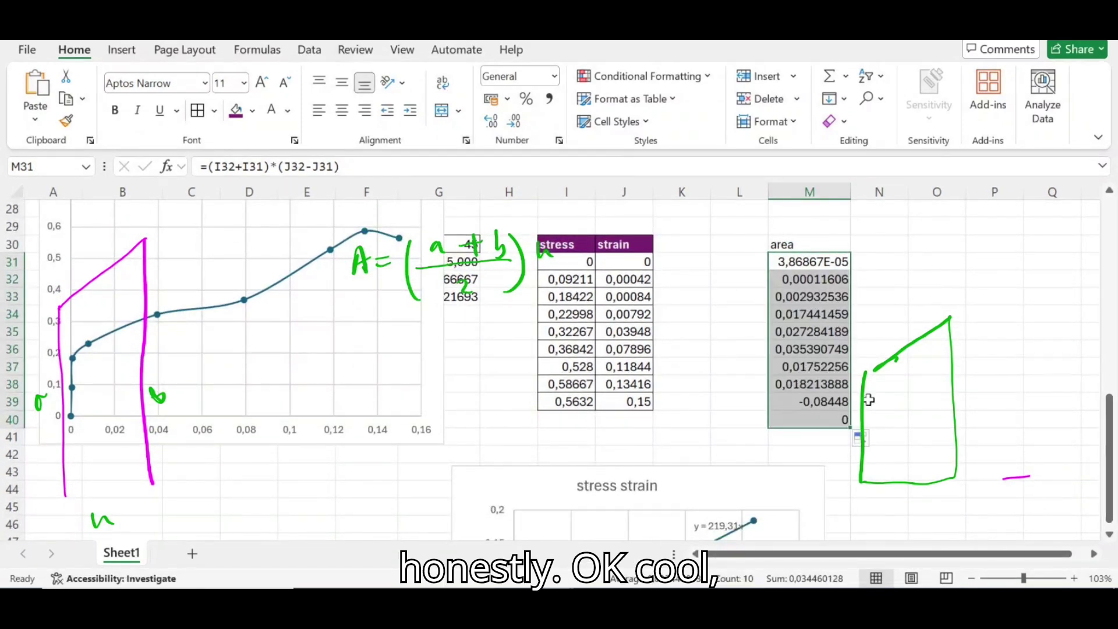
{"action": "key", "text": "ctrl+z"}
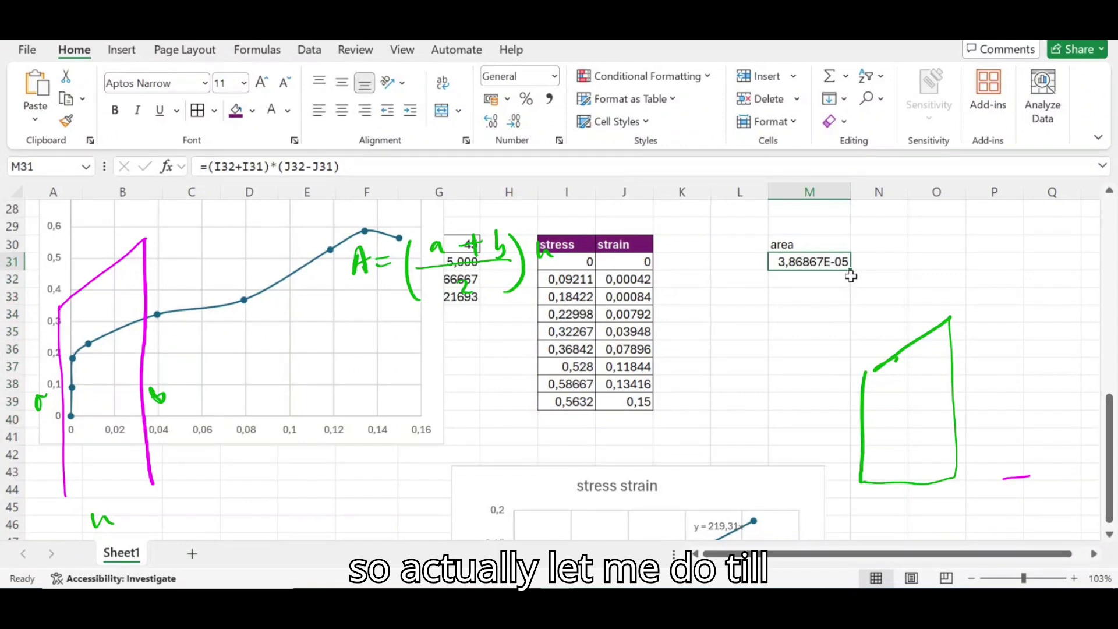
{"action": "left_click_drag", "start_coordinate": [851, 272], "coordinate": [851, 406]}
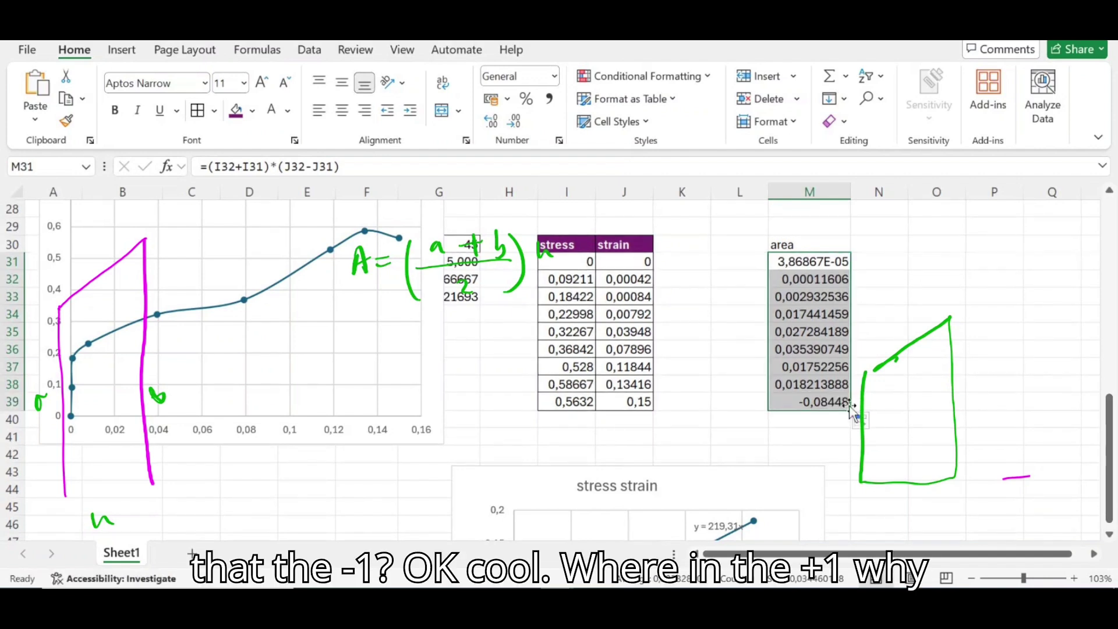
{"action": "key", "text": "ctrl+z"}
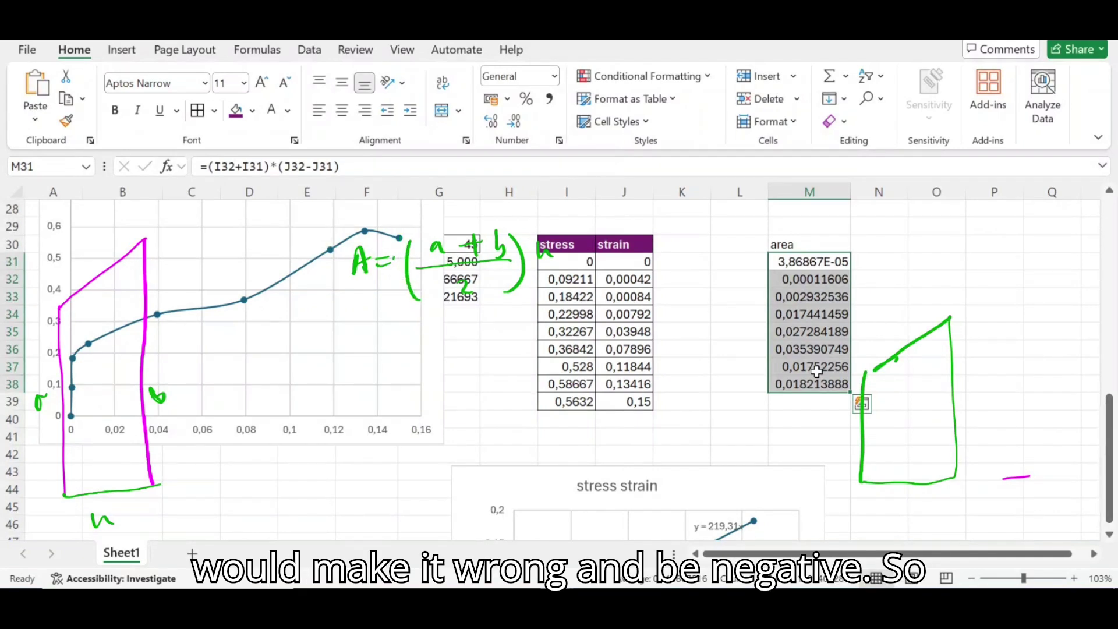
- Enter the label "area under" in cell L39, beside the cell below the area values
{"action": "left_click", "coordinate": [743, 405]}
{"action": "type", "text": "are"}
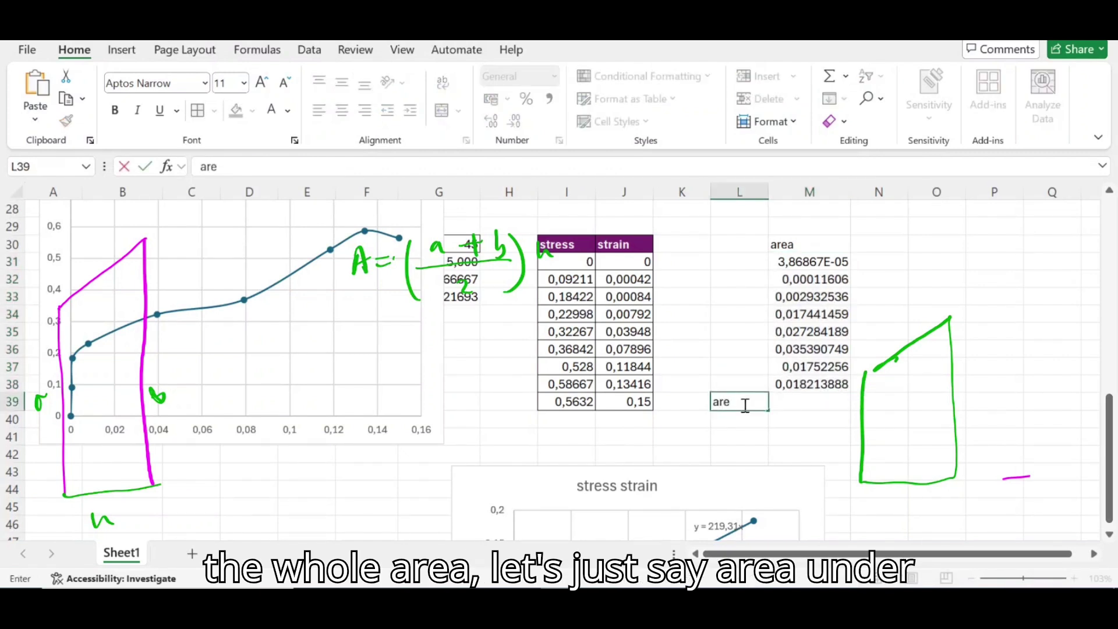
{"action": "type", "text": "a under"}
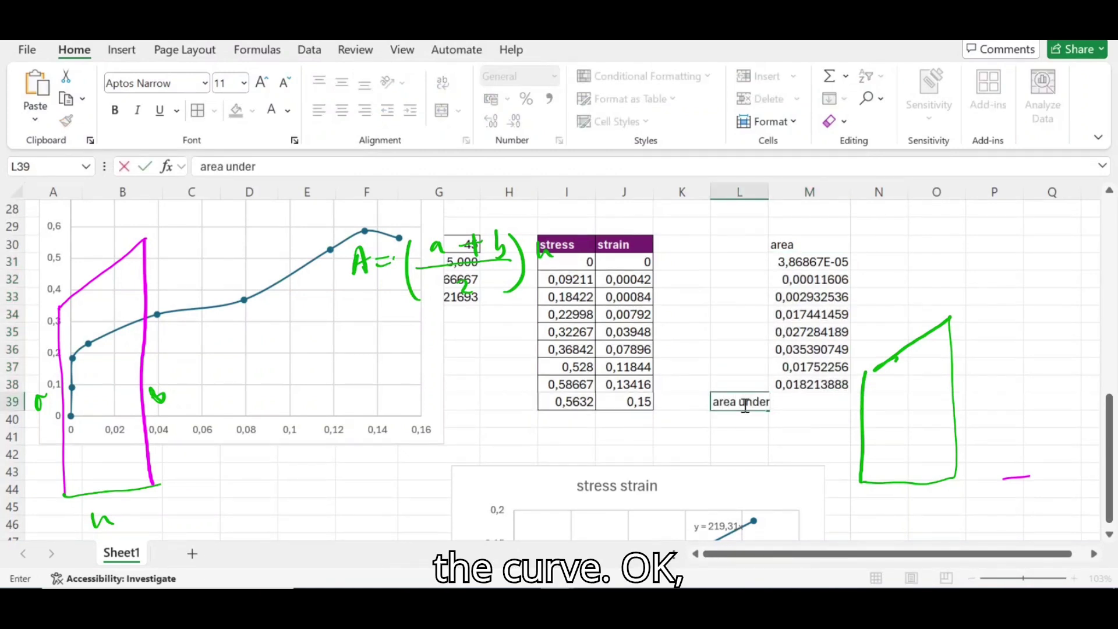
{"action": "double_click", "coordinate": [756, 406]}
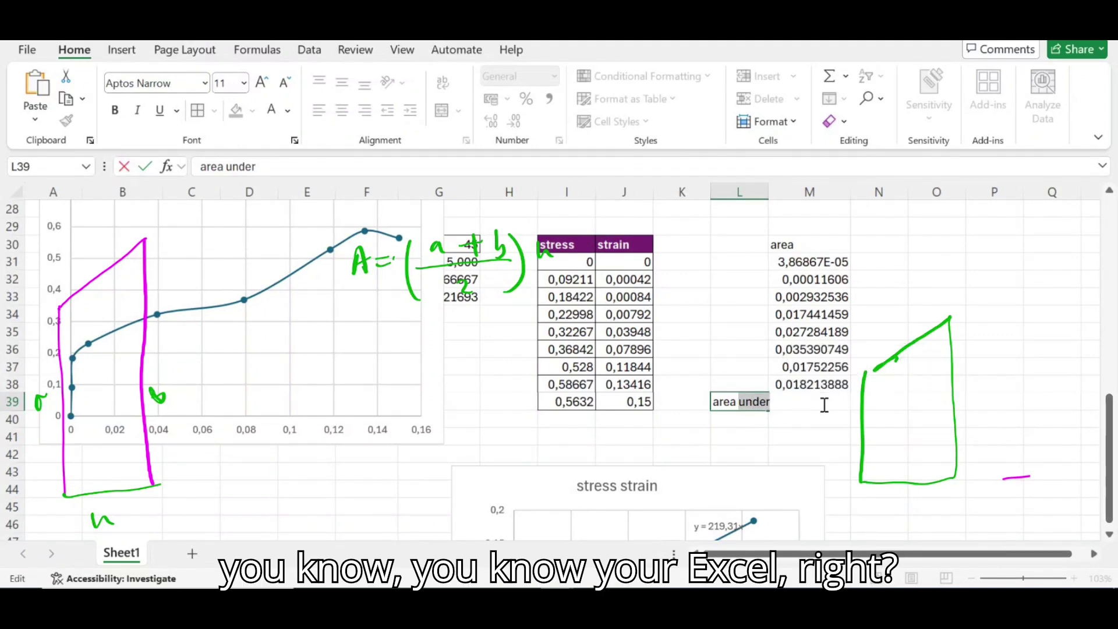
- Total the trapezoid areas M31 to M38 in cell M39 with the SUM function
{"action": "left_click", "coordinate": [843, 406]}
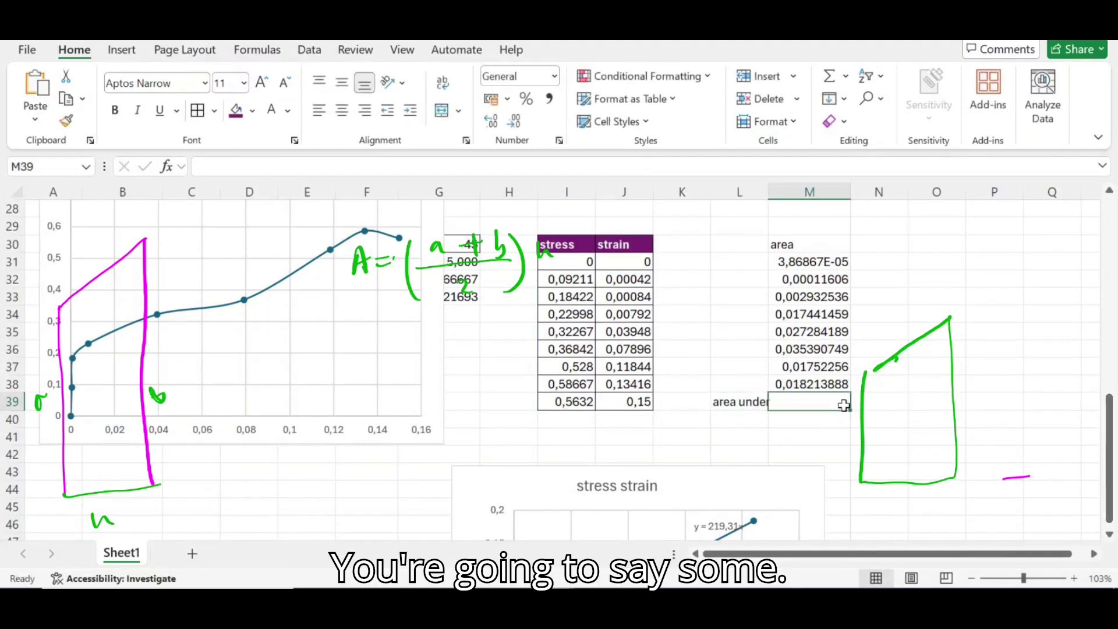
{"action": "type", "text": "=D"}
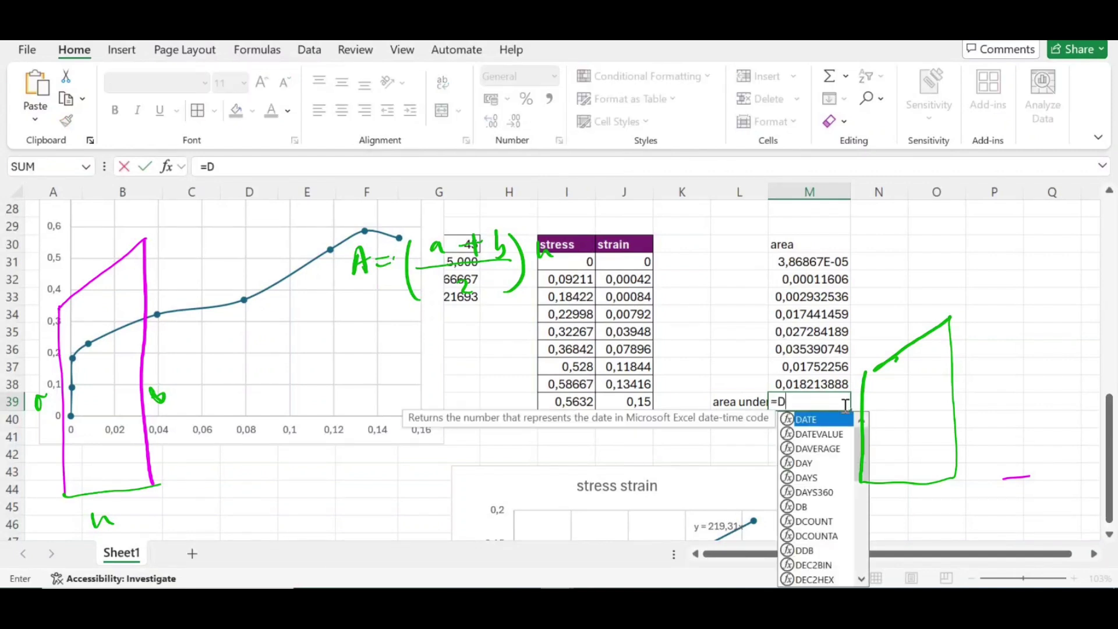
{"action": "key", "text": "BackSpace"}
{"action": "type", "text": "s"}
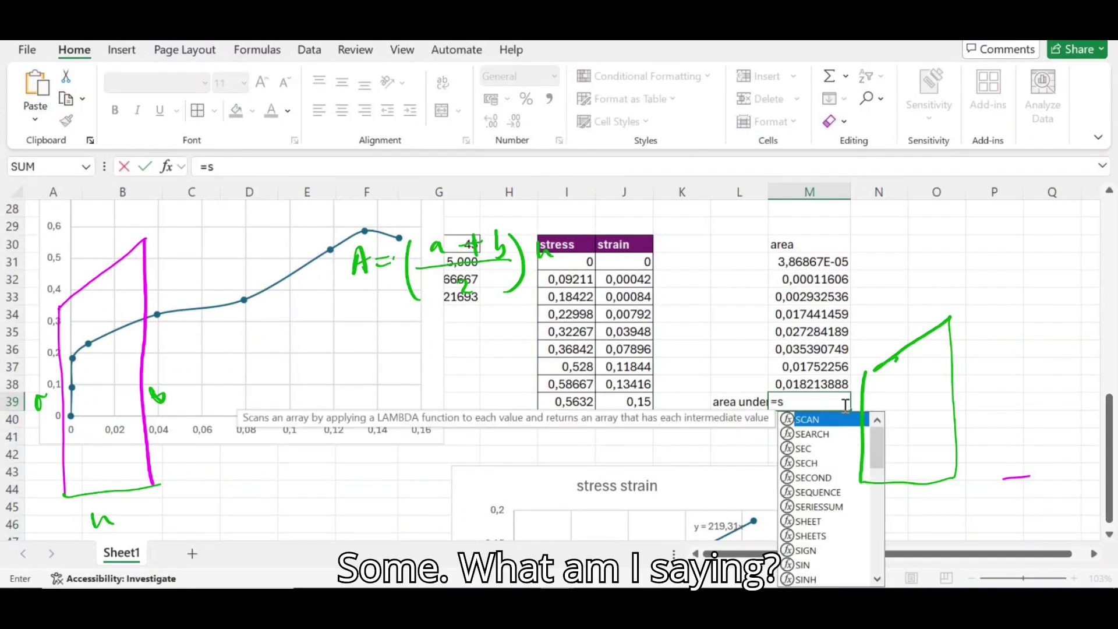
{"action": "type", "text": "um"}
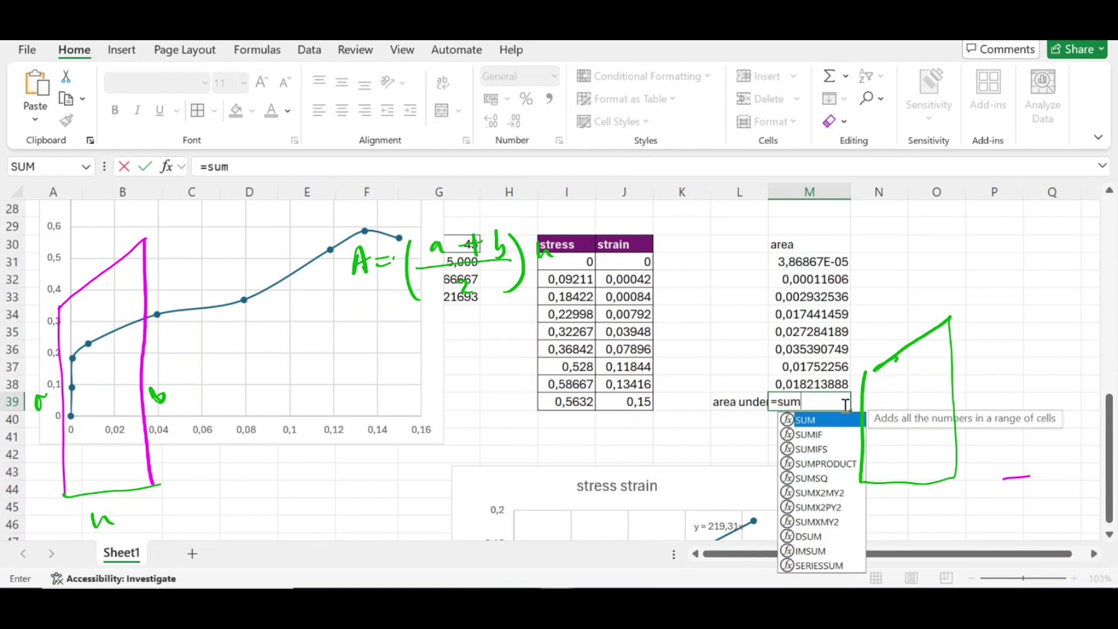
{"action": "double_click", "coordinate": [815, 420]}
{"action": "left_click_drag", "start_coordinate": [795, 257], "coordinate": [808, 375]}
{"action": "key", "text": "Return"}
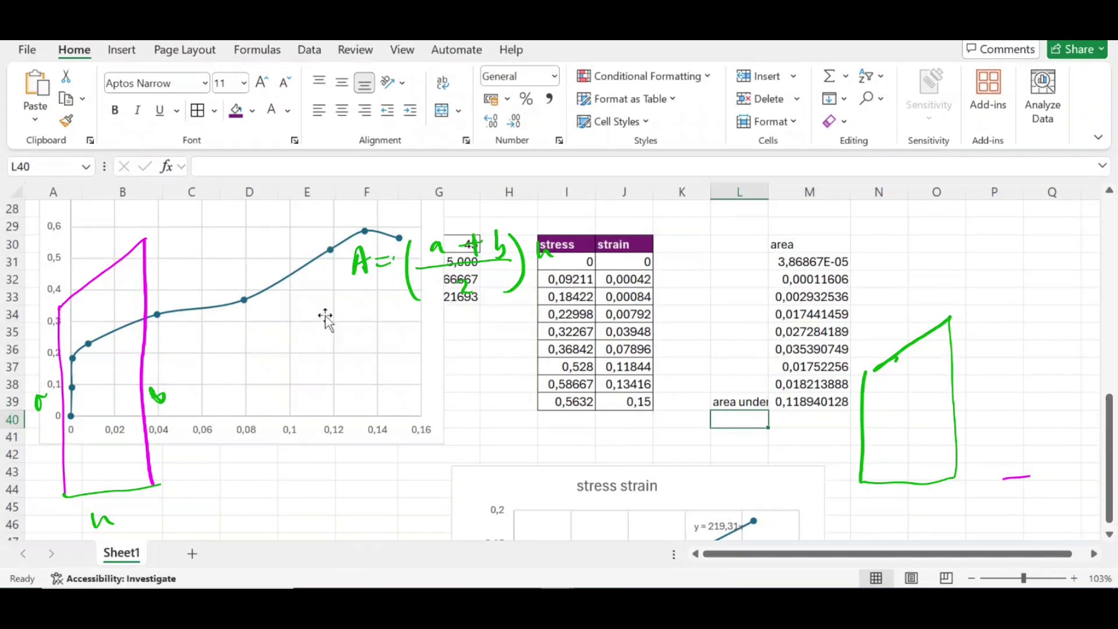
- Move the full stress-strain chart off the data tables to the empty area starting at column O
{"action": "scroll", "coordinate": [324, 317], "scroll_direction": "down", "scroll_amount": 3, "text": "ctrl"}
{"action": "scroll", "coordinate": [363, 361], "scroll_direction": "up", "scroll_amount": 4, "text": "ctrl"}
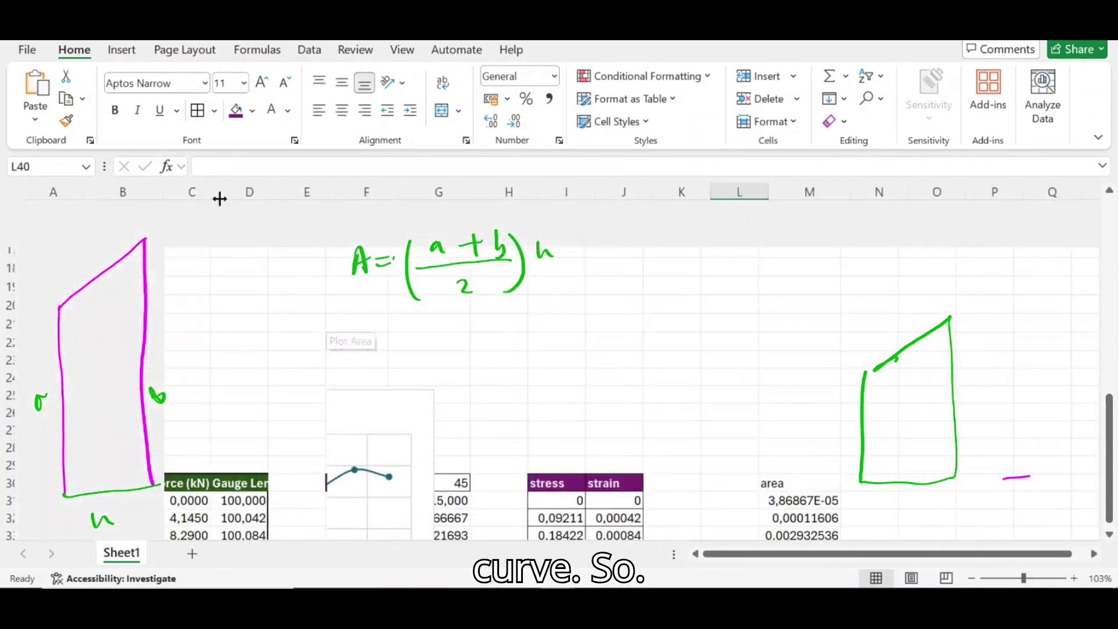
{"action": "scroll", "coordinate": [363, 361], "scroll_direction": "up", "scroll_amount": 3}
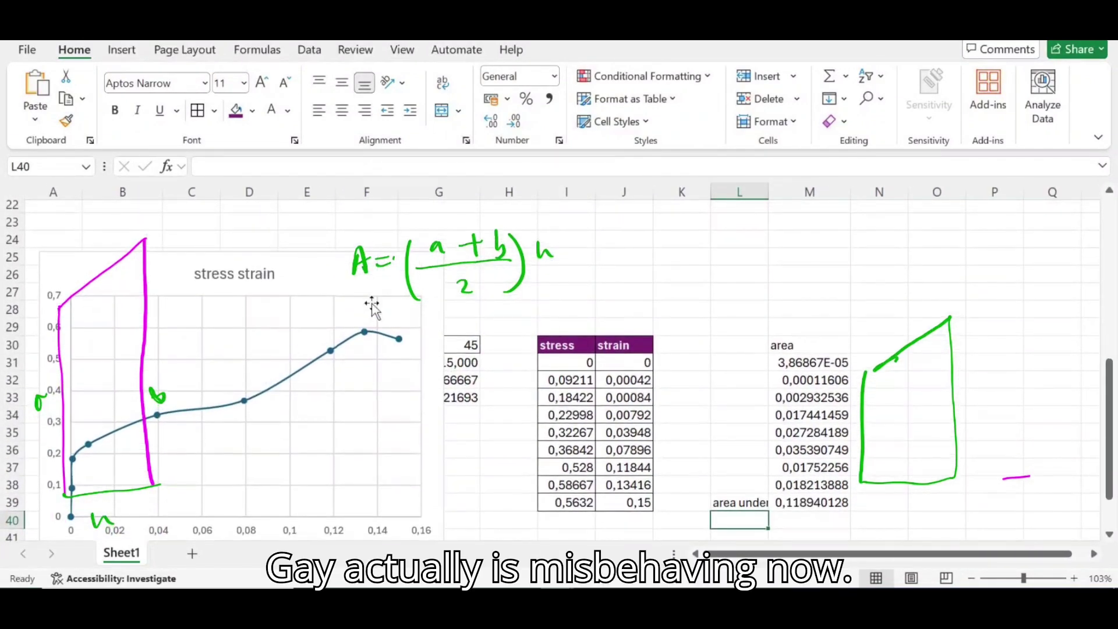
{"action": "left_click_drag", "start_coordinate": [394, 285], "coordinate": [1078, 279]}
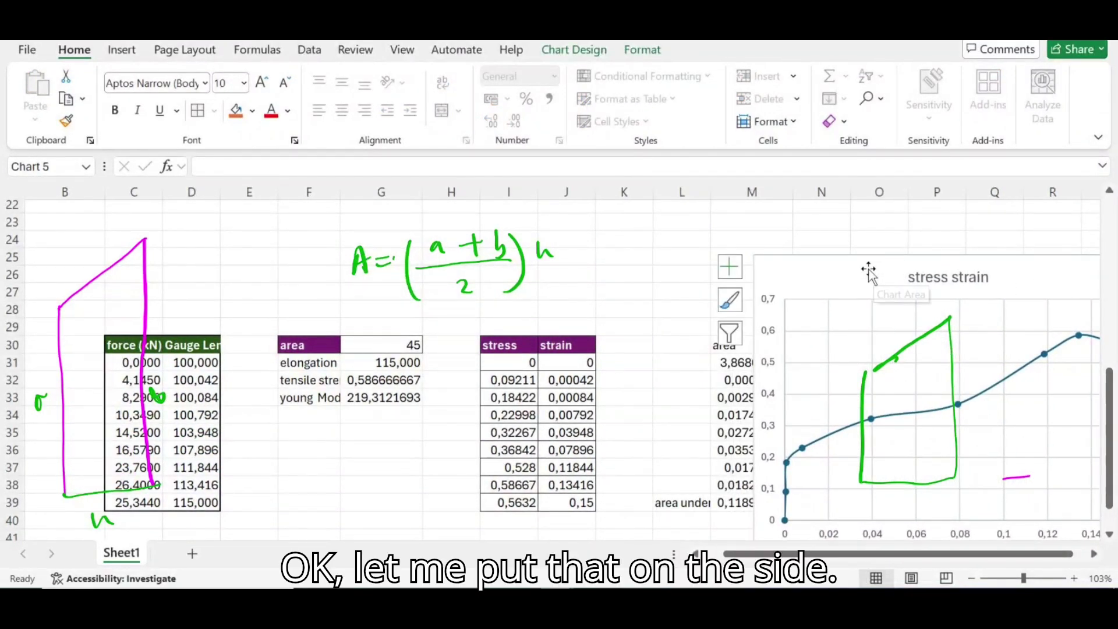
{"action": "left_click_drag", "start_coordinate": [866, 267], "coordinate": [979, 270]}
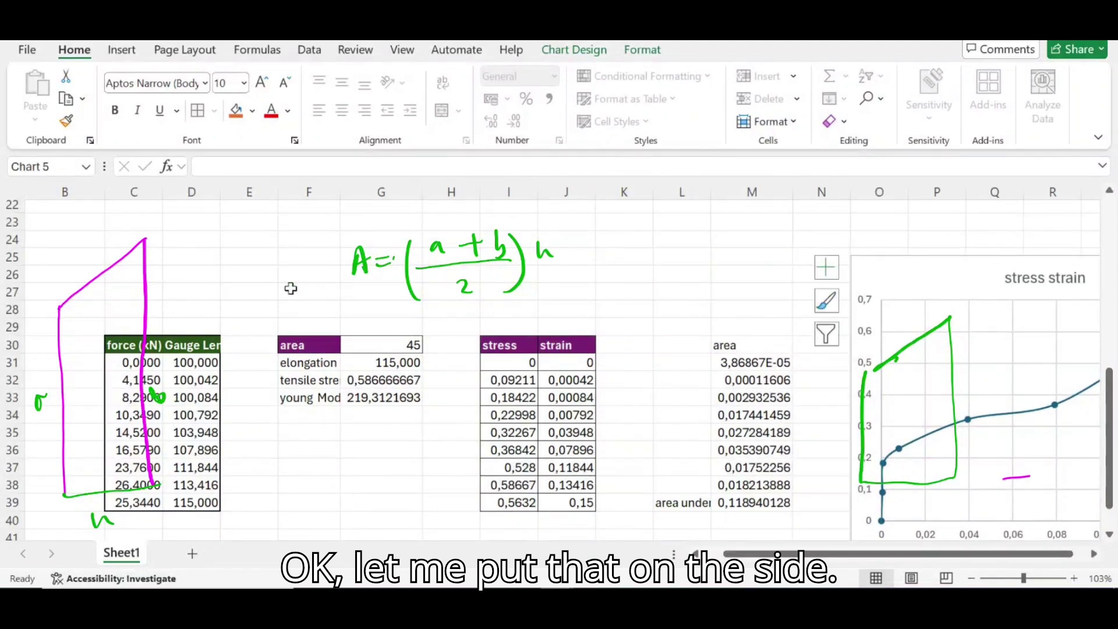
- Enter the label "tough" in cell F34, below the Young's modulus label
{"action": "double_click", "coordinate": [288, 413]}
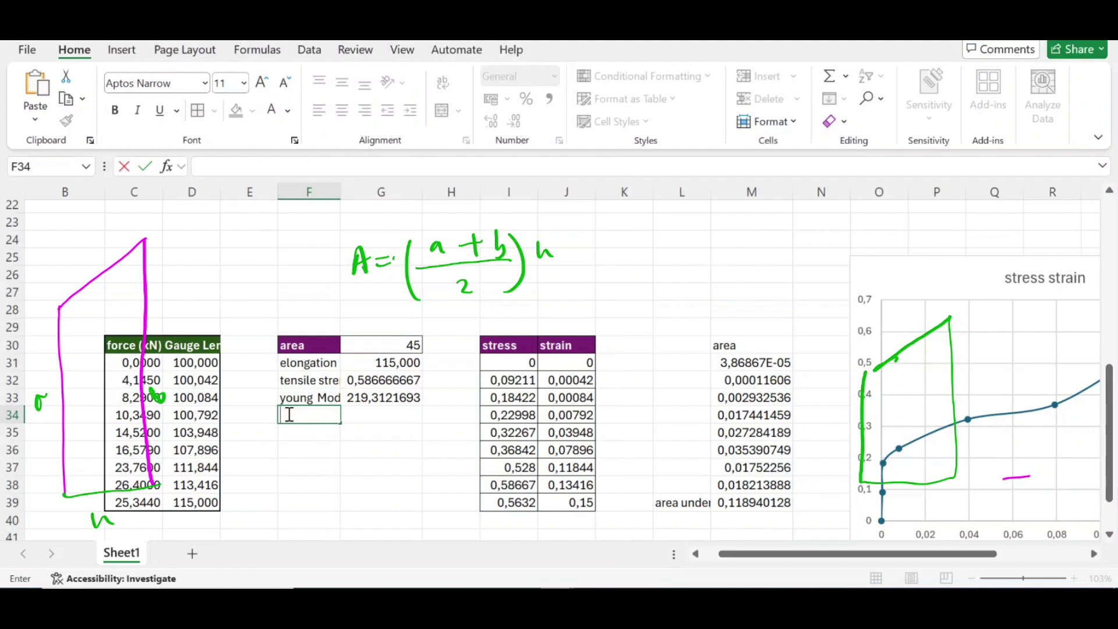
{"action": "type", "text": "te"}
{"action": "type", "text": "ought"}
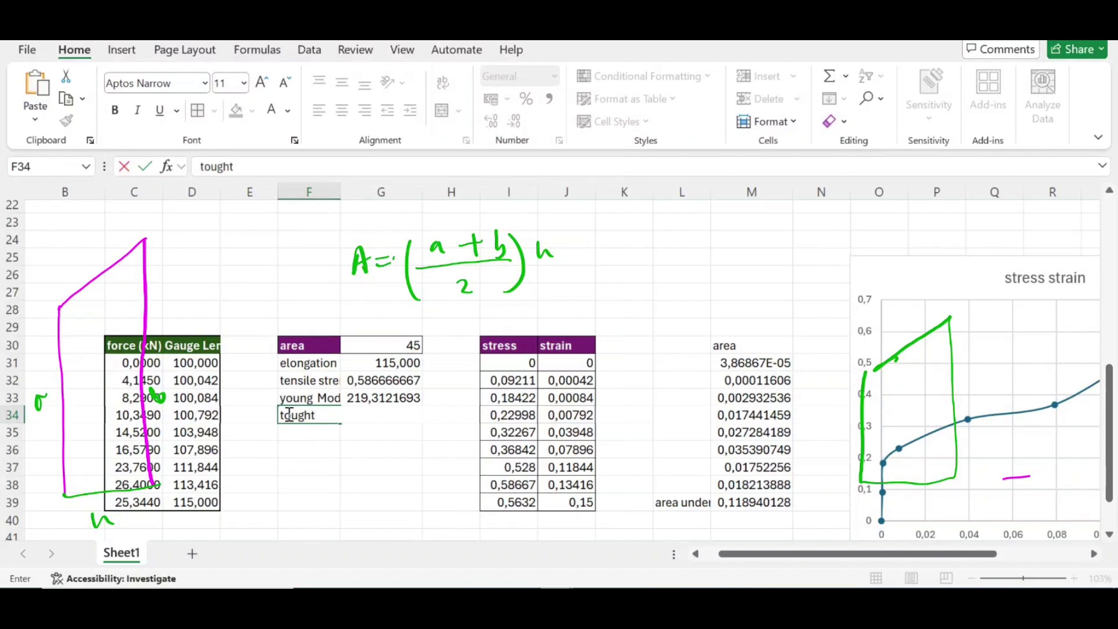
{"action": "key", "text": "BackSpace"}
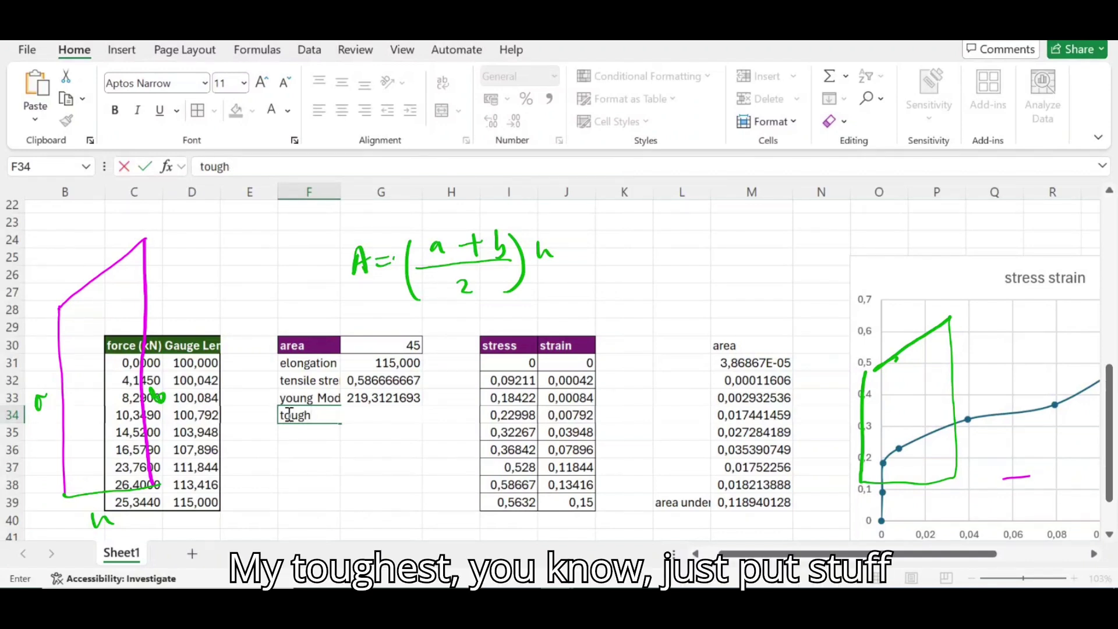
{"action": "key", "text": "Tab"}
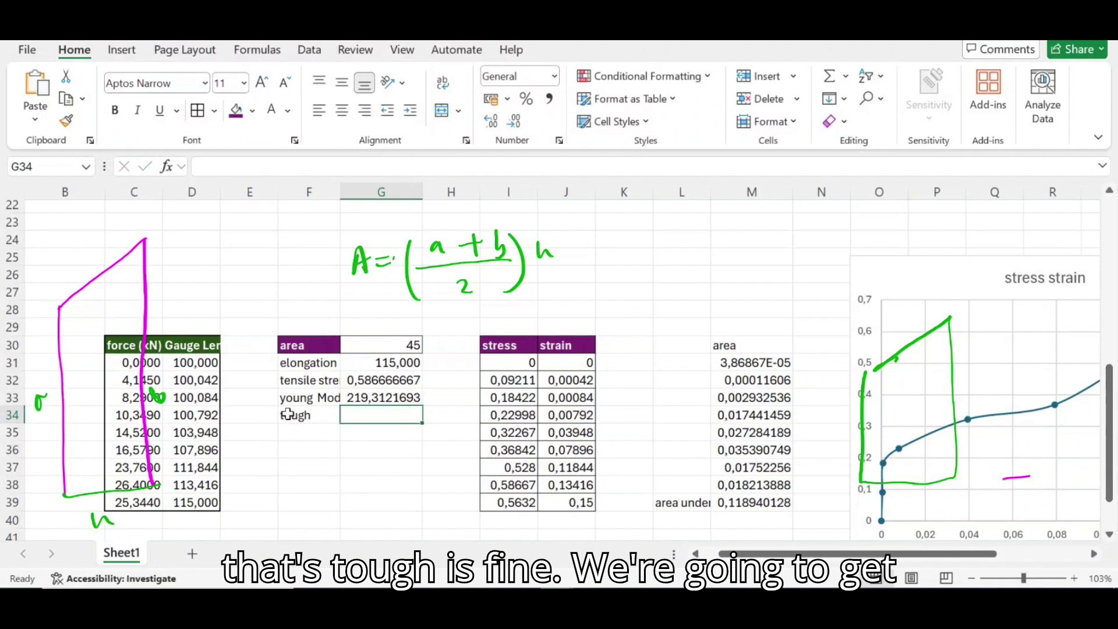
- Link the toughness value in G34 to the total area with the formula =M39
{"action": "type", "text": "="}
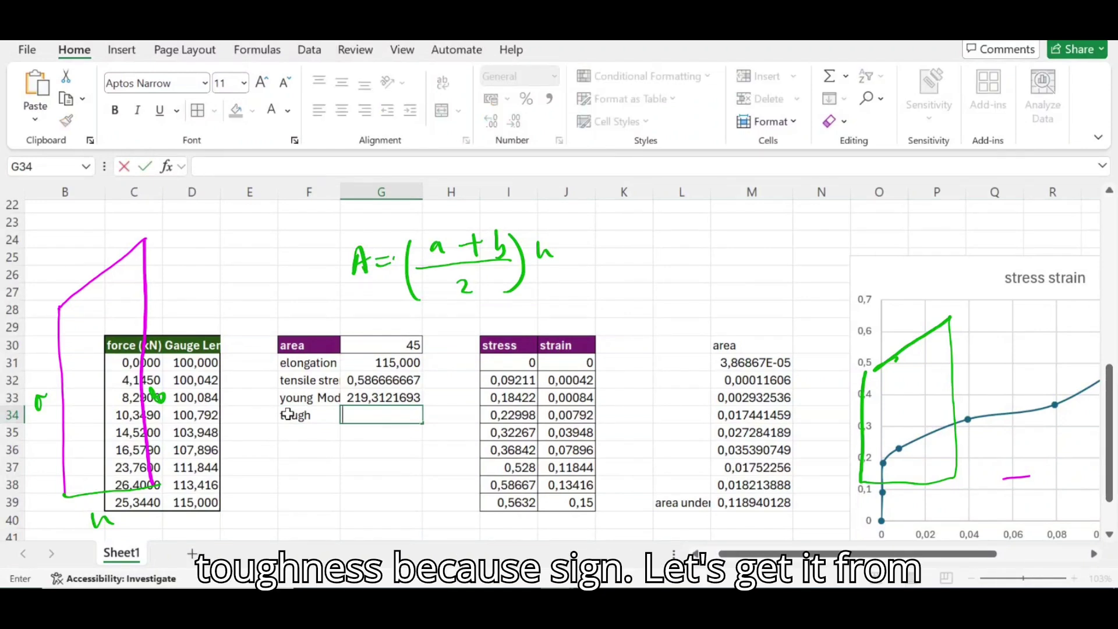
{"action": "key", "text": "BackSpace"}
{"action": "type", "text": "="}
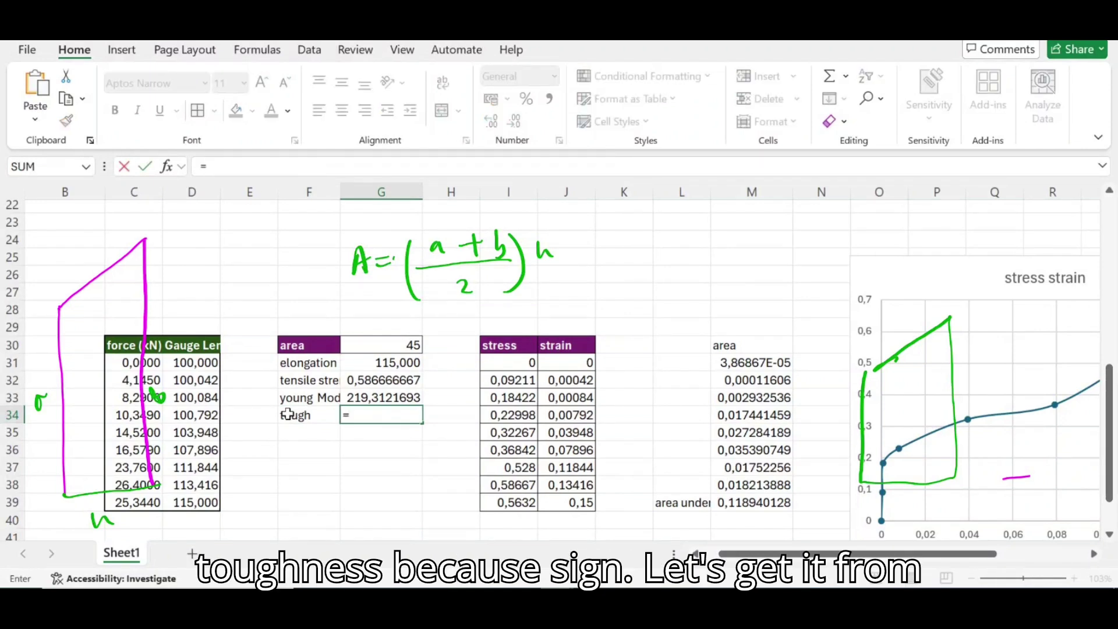
{"action": "left_click", "coordinate": [765, 499]}
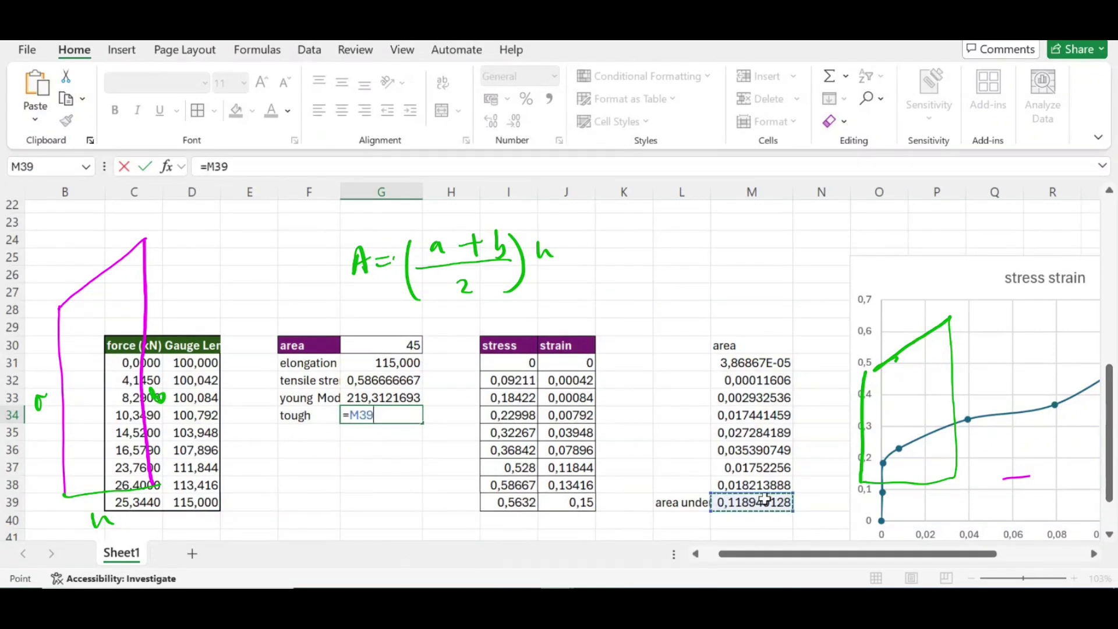
{"action": "key", "text": "Return"}
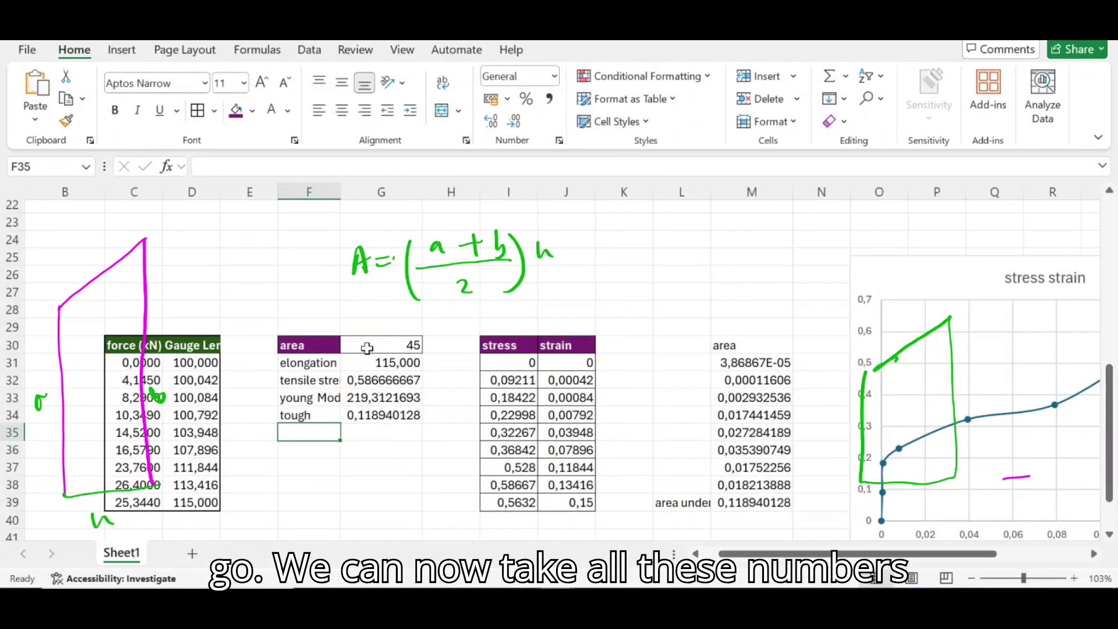
- Format the results in G31 to G34 to show three decimal places
{"action": "left_click_drag", "start_coordinate": [358, 362], "coordinate": [416, 418]}
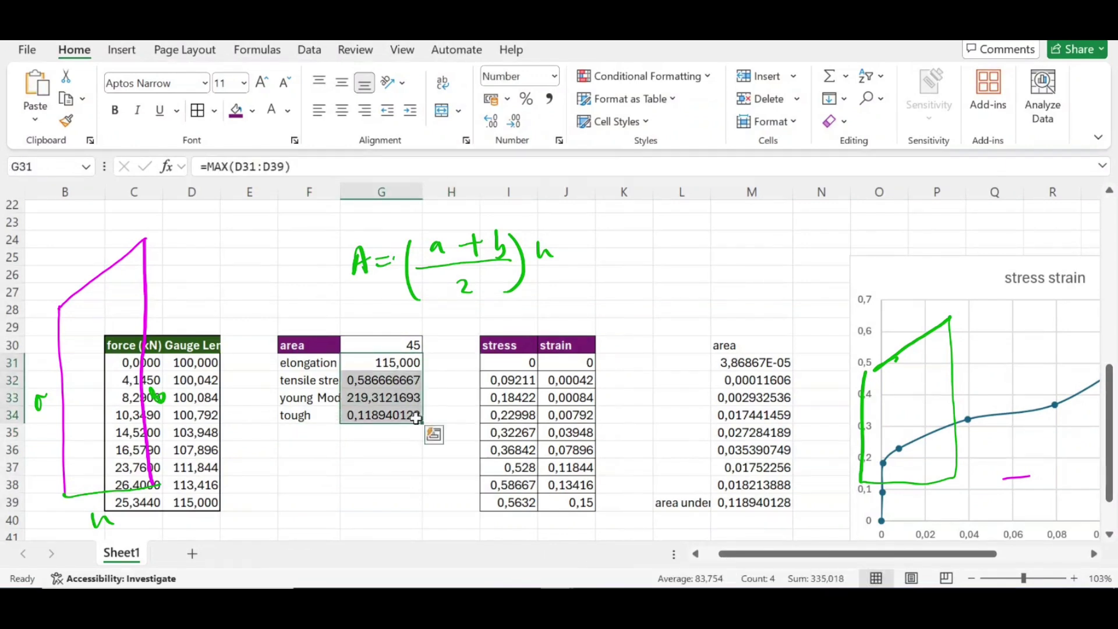
{"action": "left_click", "coordinate": [497, 132]}
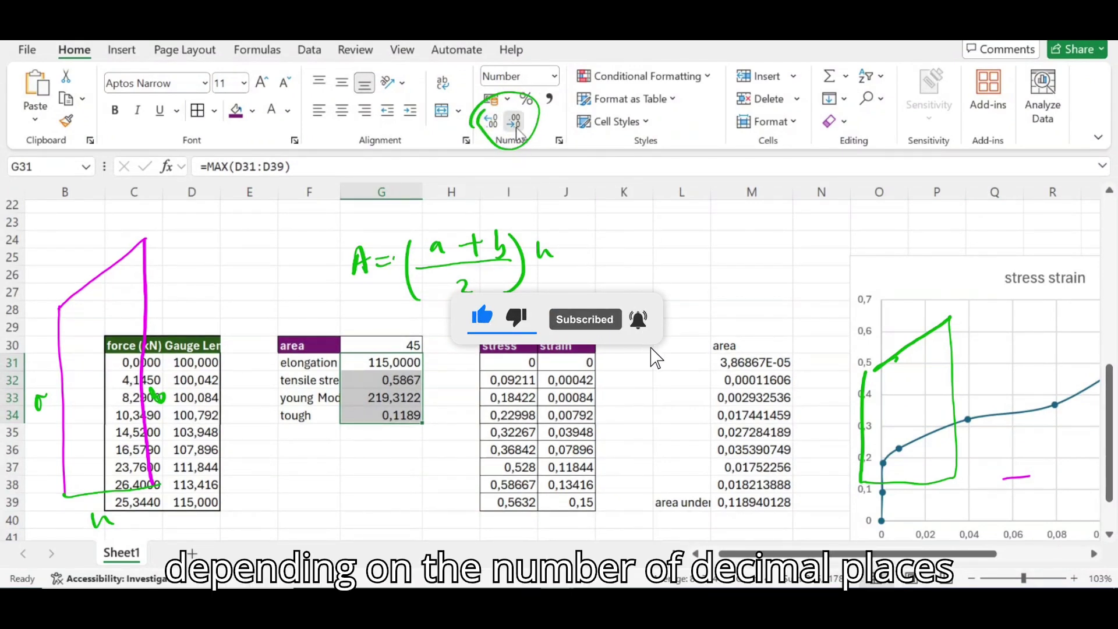
{"action": "left_click", "coordinate": [515, 128]}
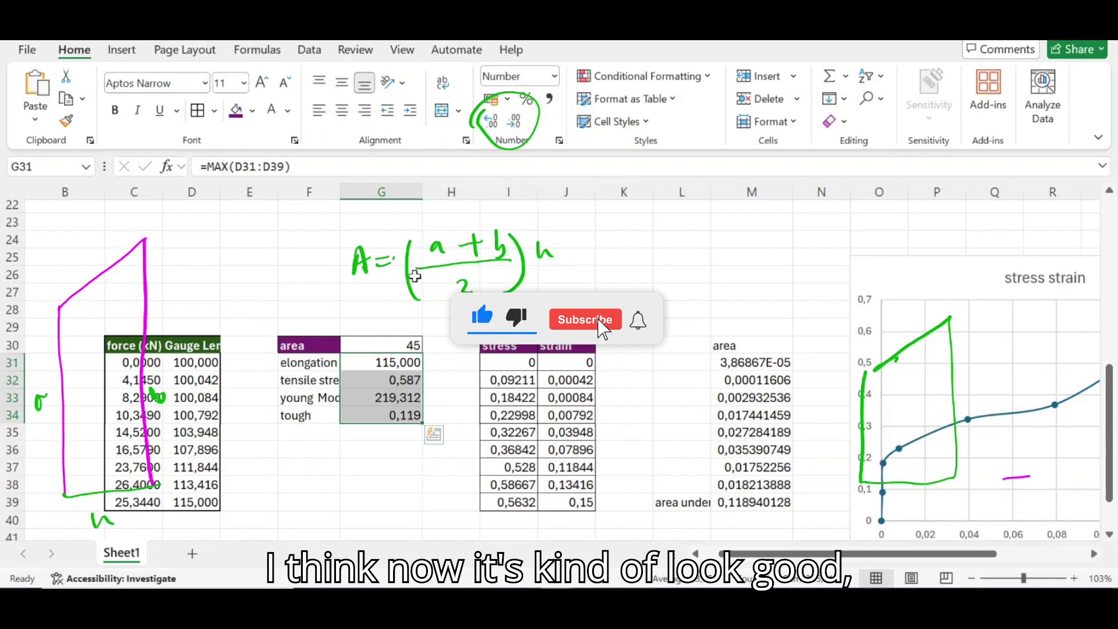
{"action": "left_click", "coordinate": [399, 294]}
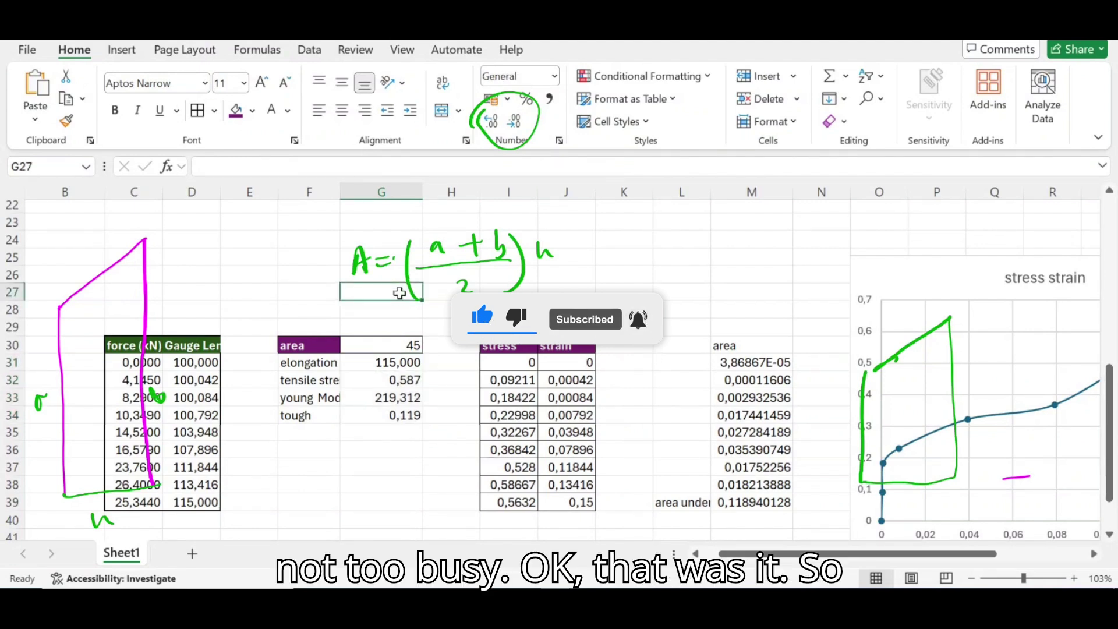